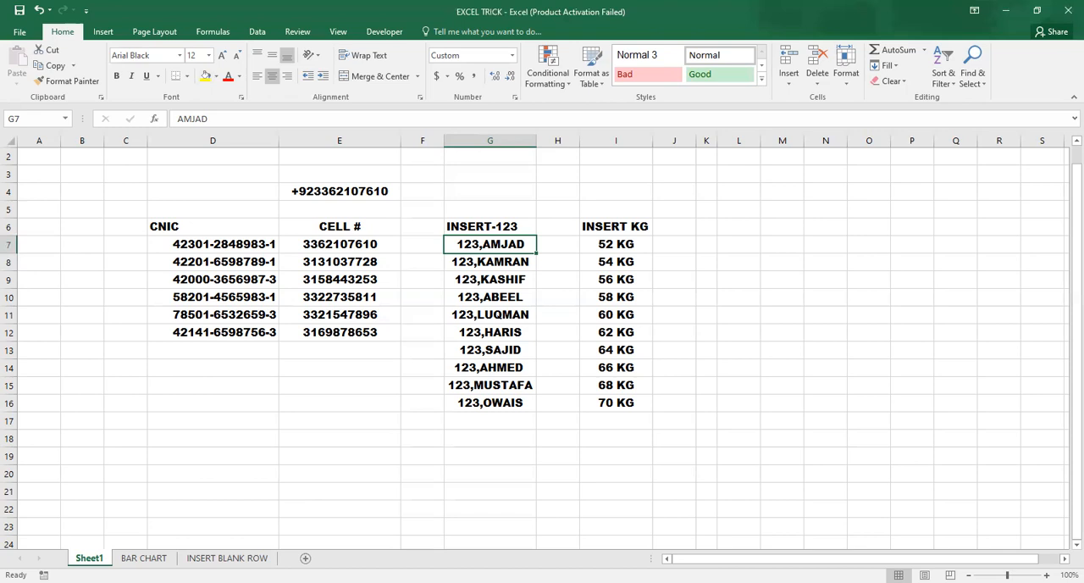
click(227, 559)
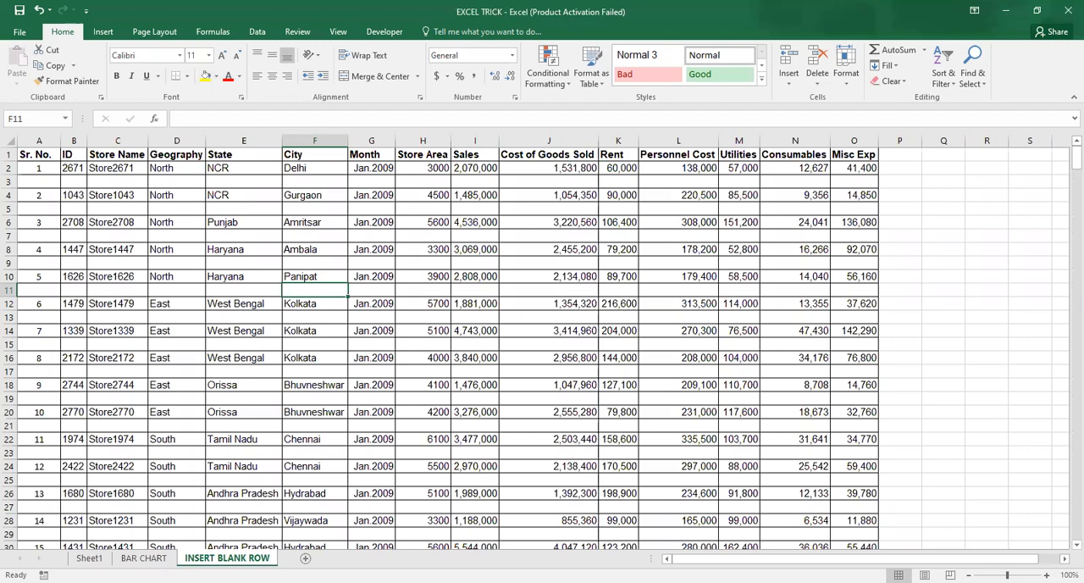
click(89, 559)
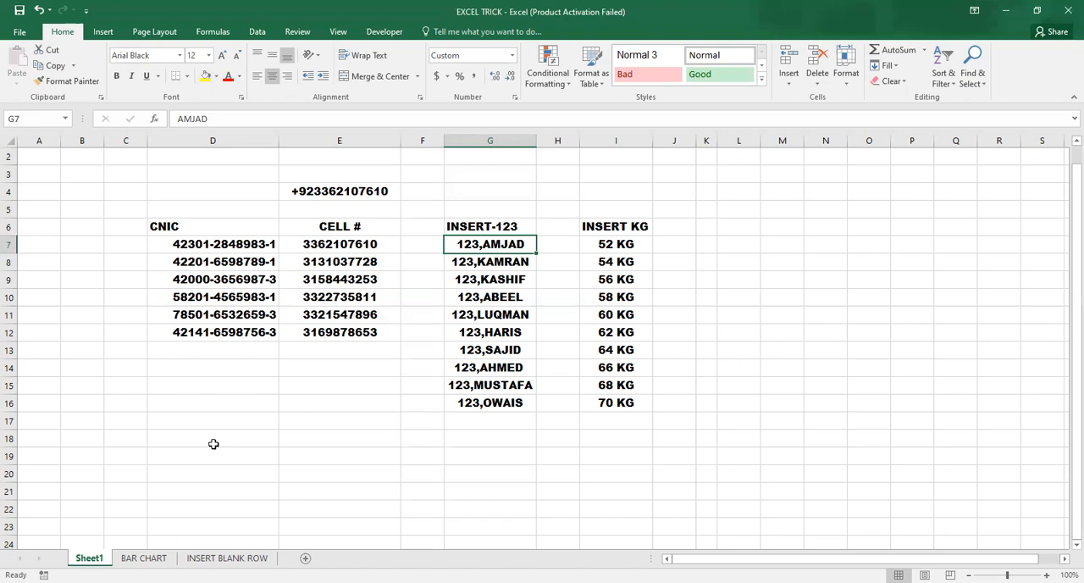
click(601, 243)
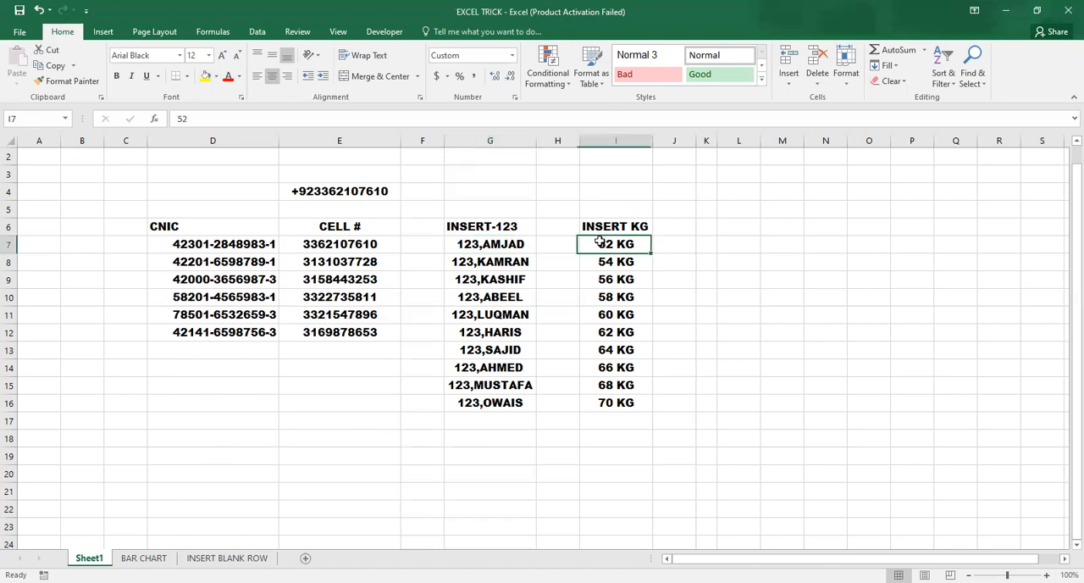
click(624, 311)
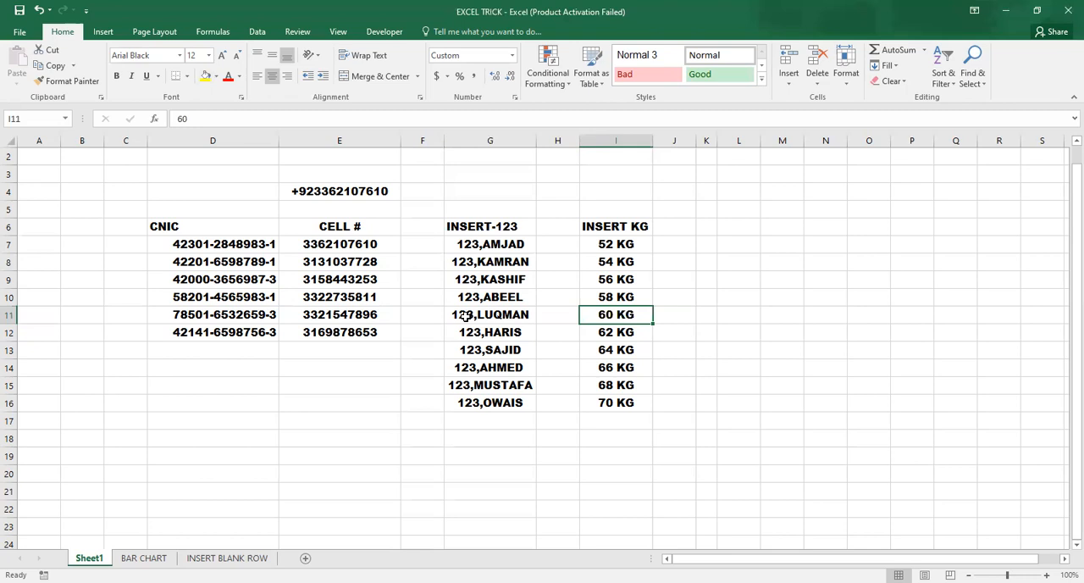
Step: Enter the first person's CNIC number in cell D14 as plain digits without dashes
key(Left)
key(Home)
key(Down)
key(Down)
key(Down)
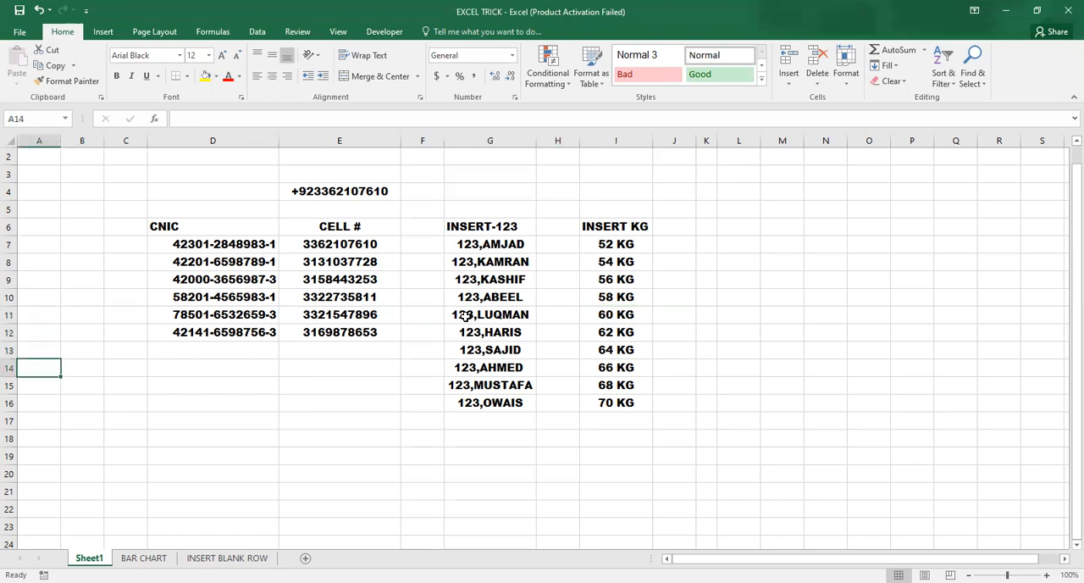
key(Right)
key(Right)
key(Right)
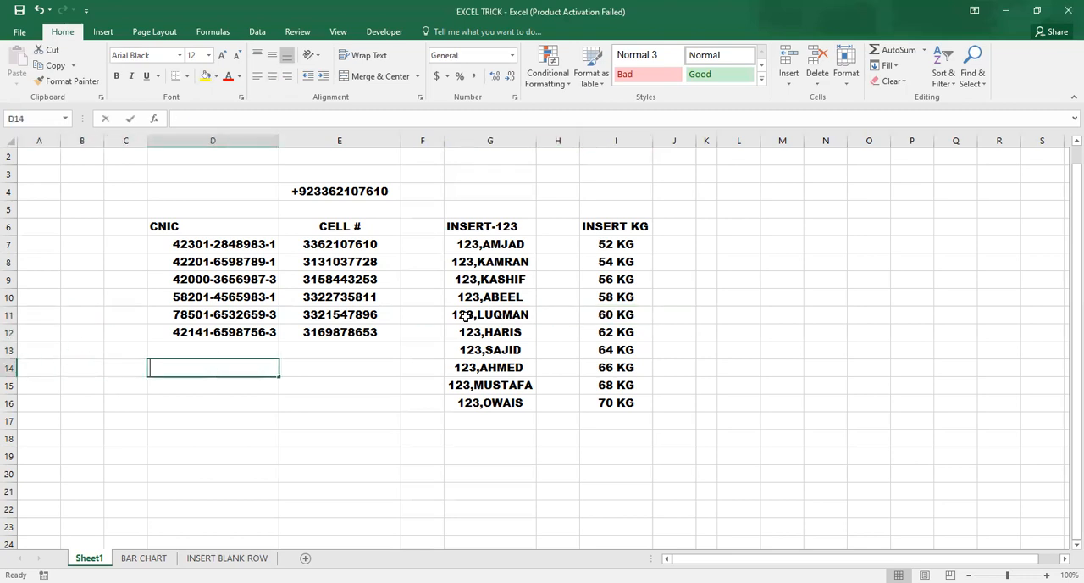
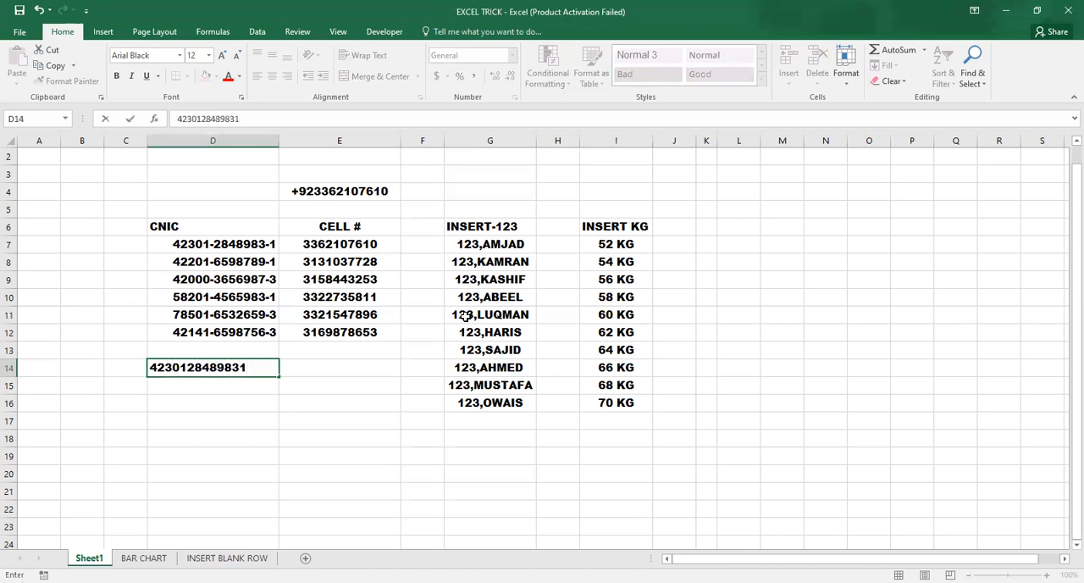
key(Return)
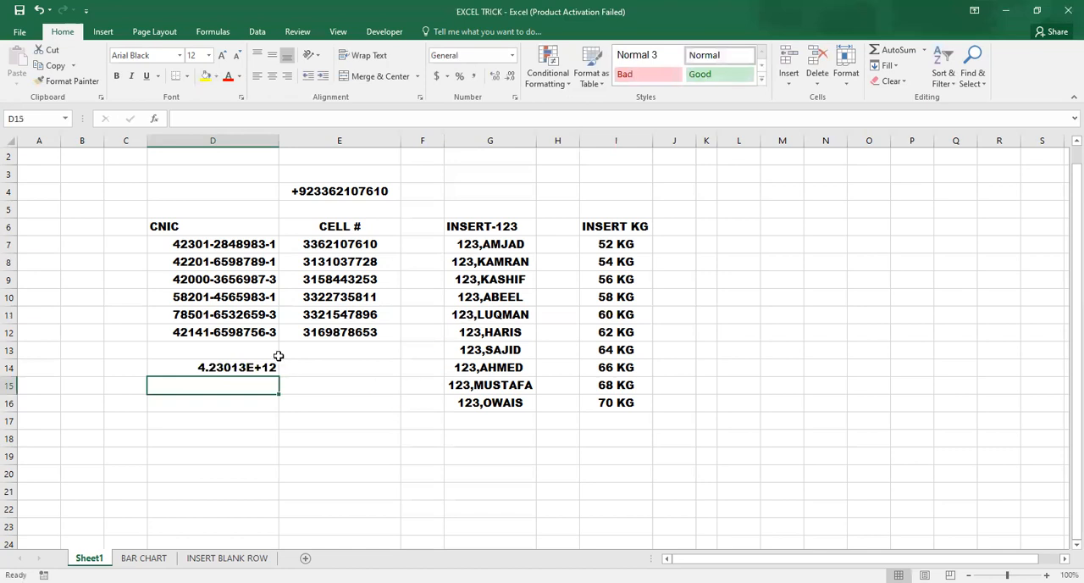
Step: Apply the Number format to the CNIC entry in cell D14
click(253, 367)
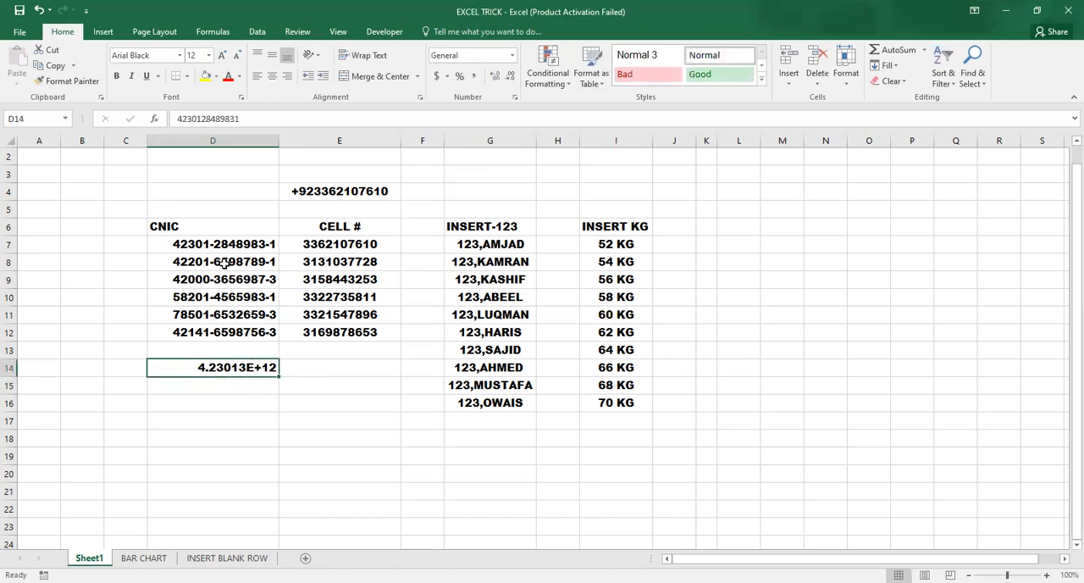
drag(232, 245, 233, 323)
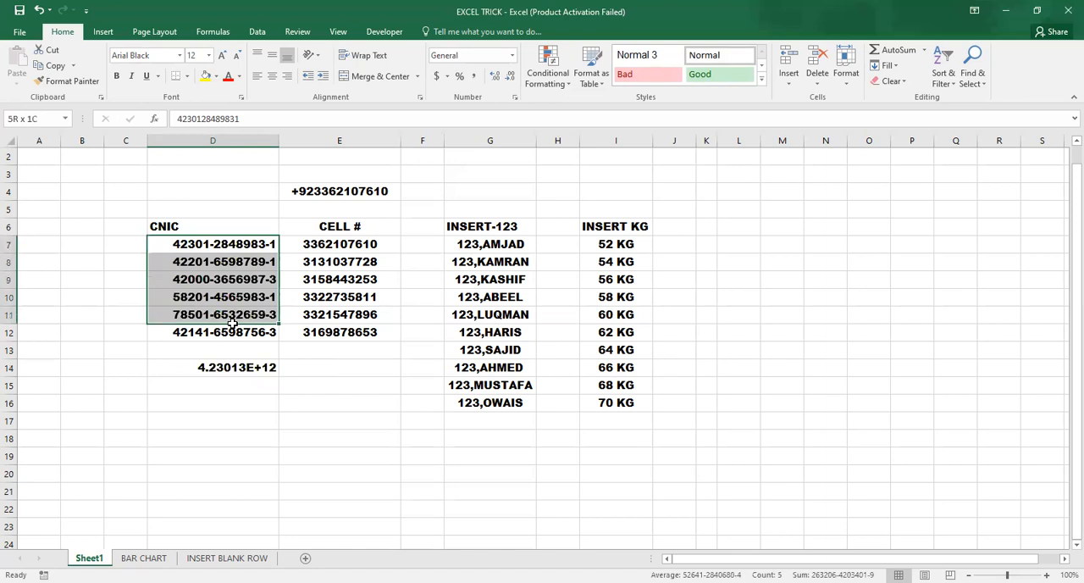
click(232, 367)
click(245, 398)
click(237, 368)
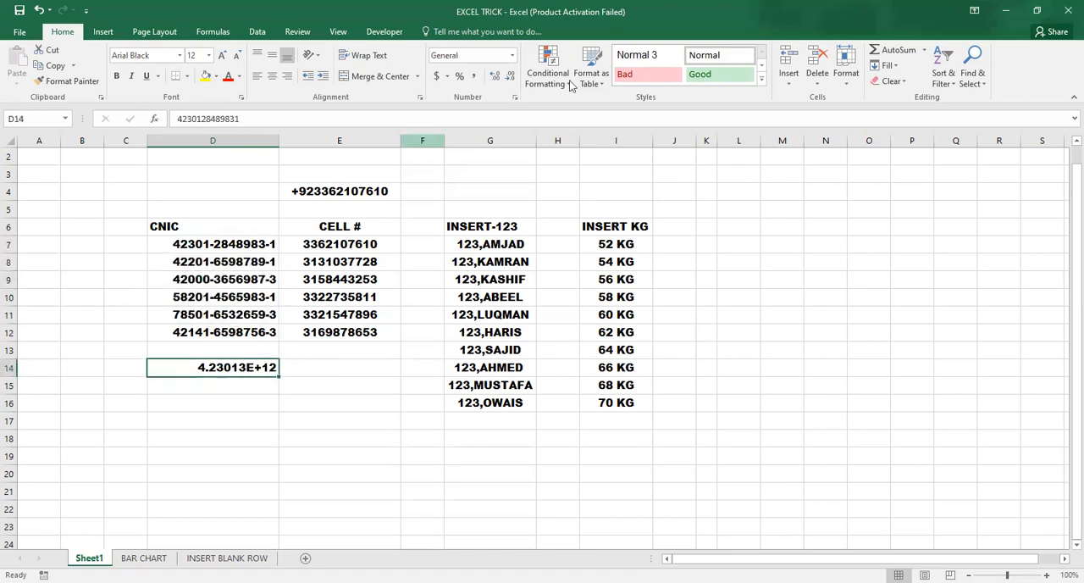
click(512, 56)
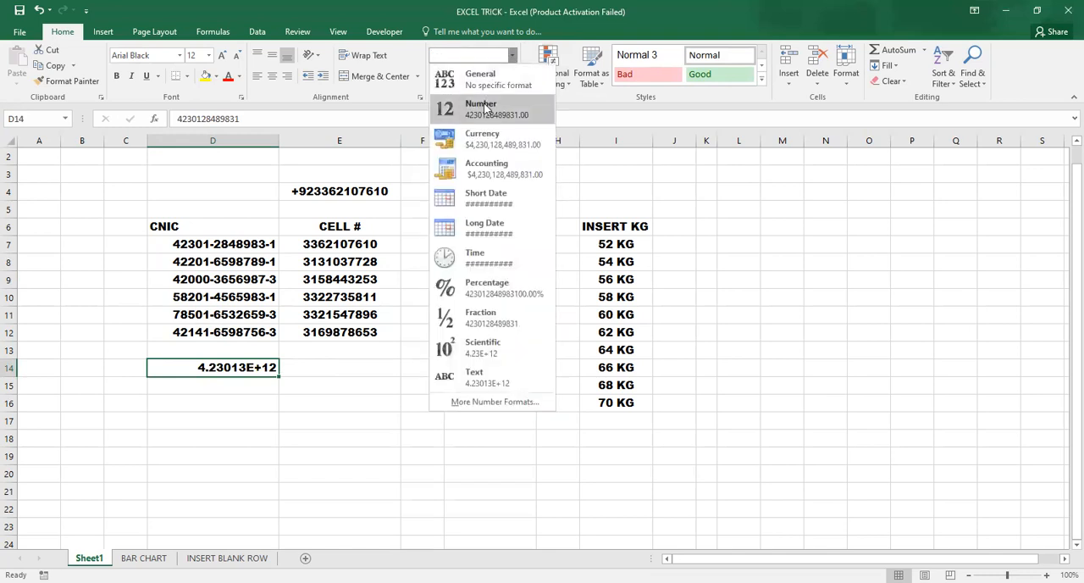
click(488, 108)
click(270, 414)
click(261, 367)
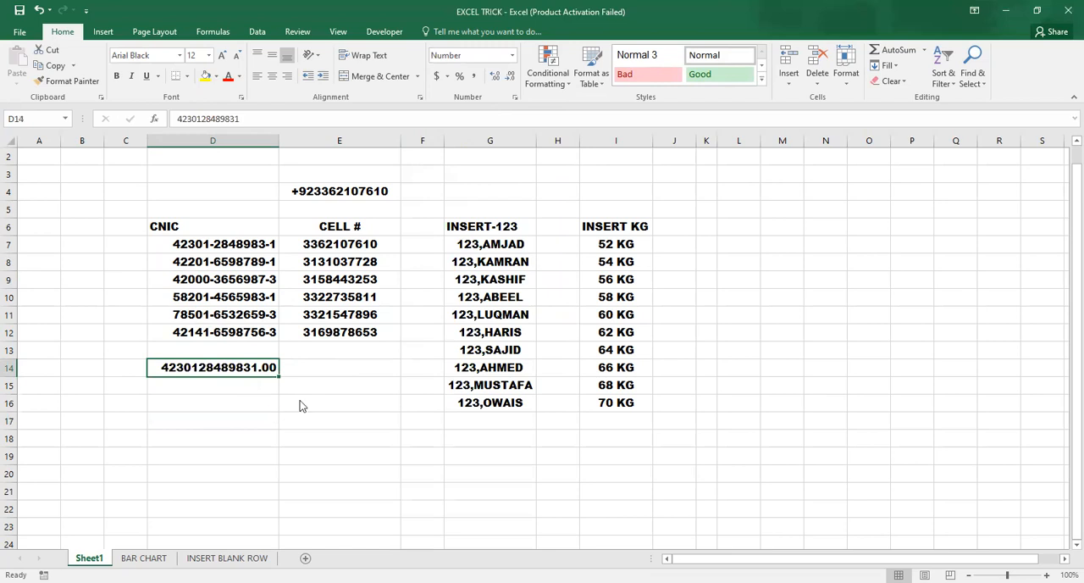
Step: Set the number format of cell D14 to 0 decimal places
key(ctrl+1)
click(474, 115)
click(473, 115)
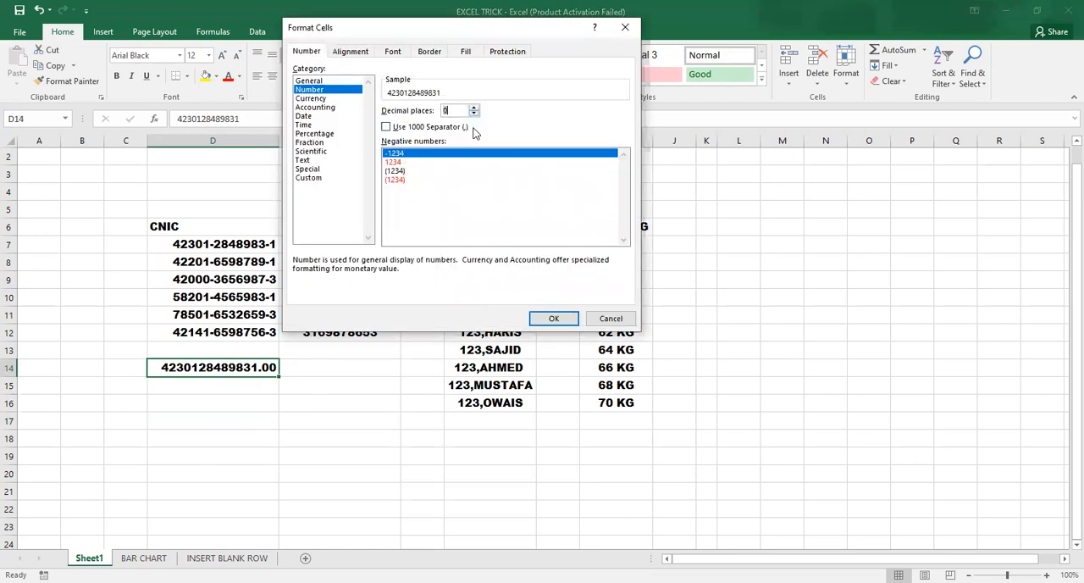
click(547, 323)
click(221, 398)
click(227, 371)
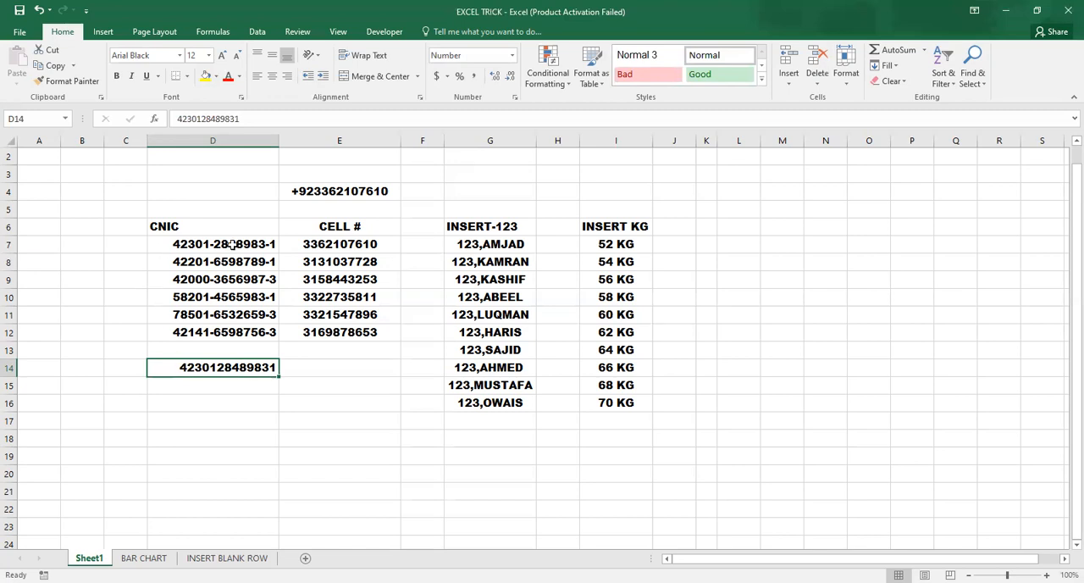
click(242, 439)
click(247, 368)
click(297, 388)
click(255, 419)
click(230, 368)
click(209, 398)
click(212, 368)
key(ctrl+1)
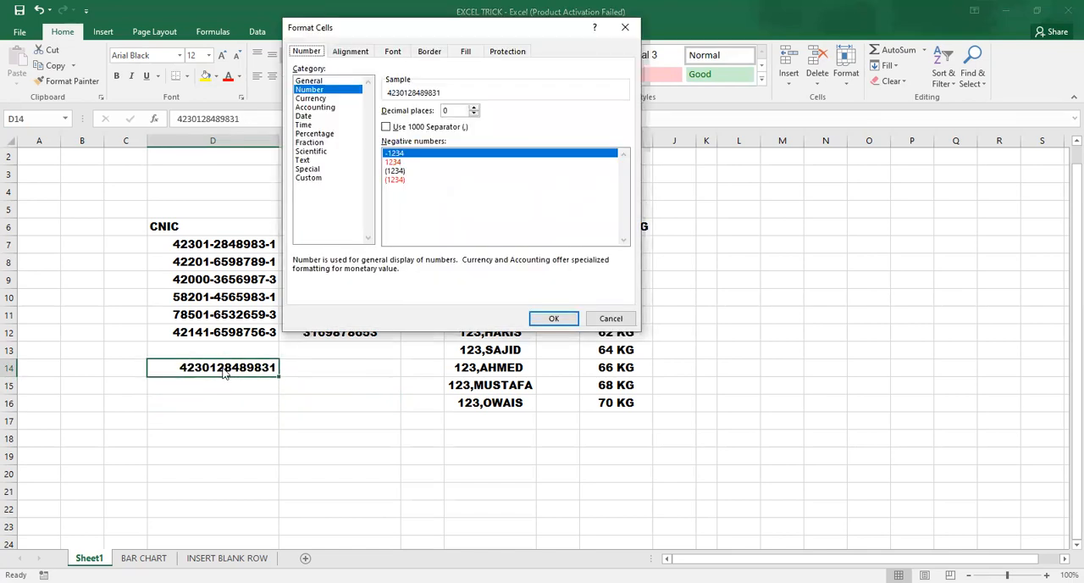
click(308, 178)
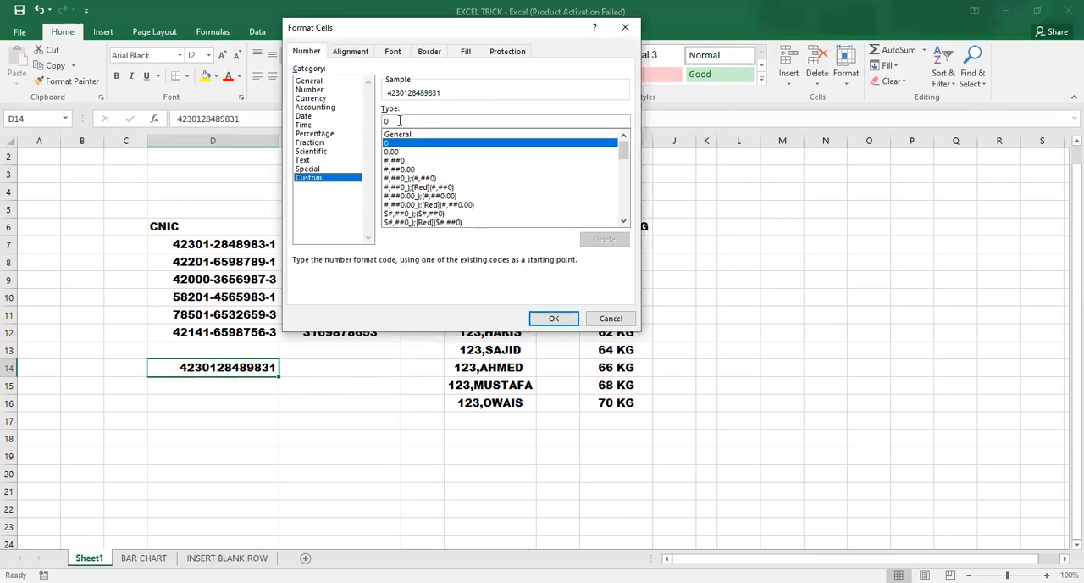
drag(399, 121, 363, 121)
key(BackSpace)
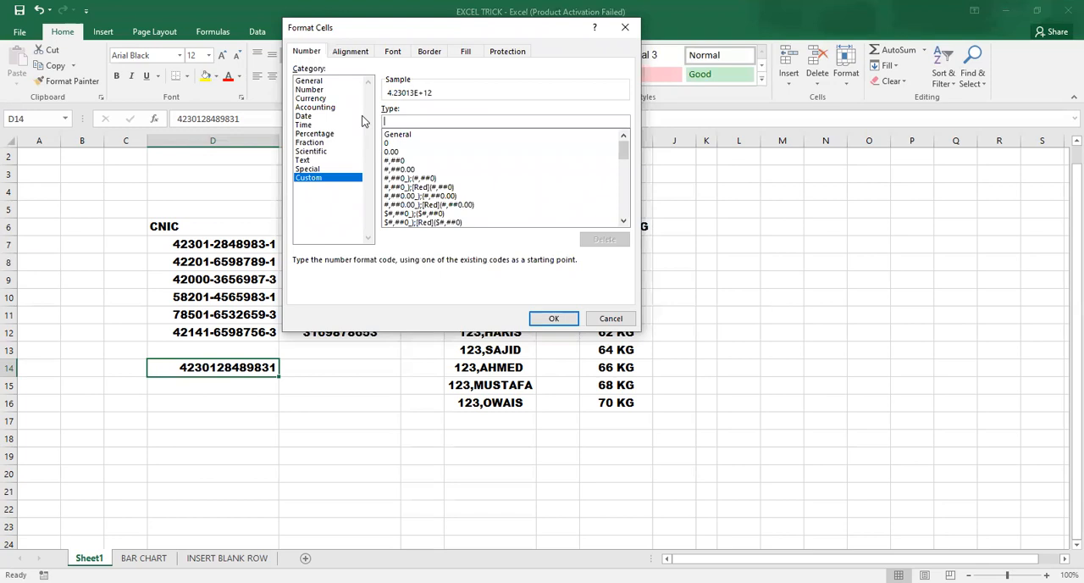
text(00000)
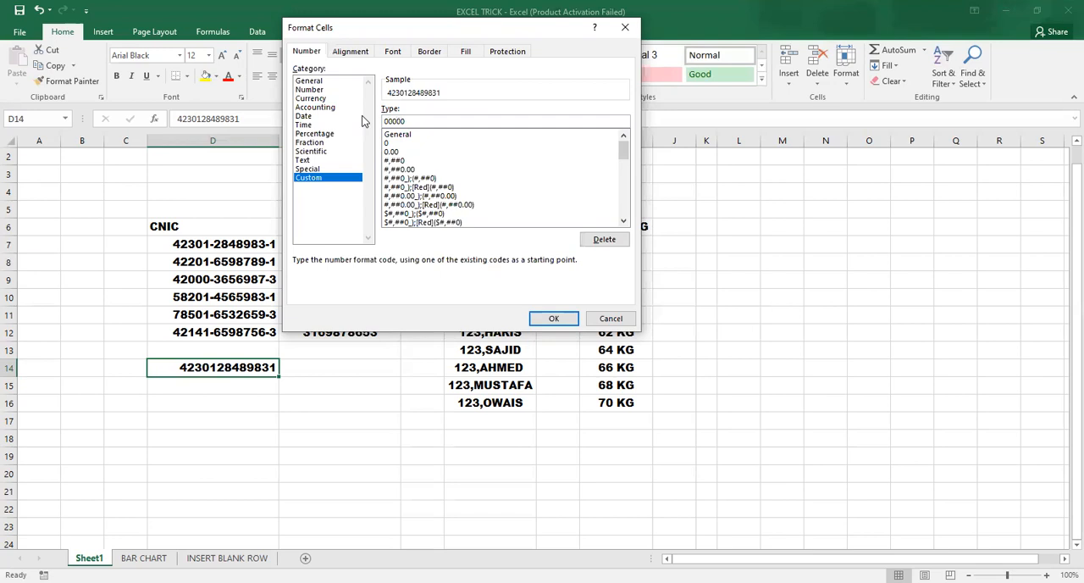
text(-00000-0)
click(604, 320)
click(229, 417)
click(228, 371)
click(240, 401)
click(240, 369)
Step: Enter a LEN formula in cell C14 that counts the digits of the CNIC entry in D14
click(135, 366)
drag(138, 359, 136, 383)
click(134, 369)
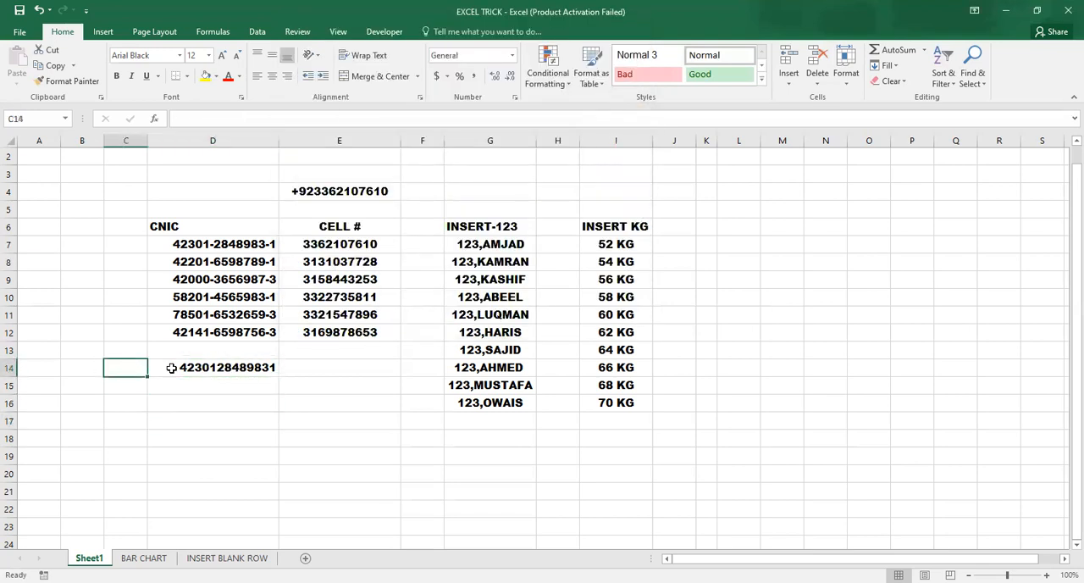
click(157, 395)
click(142, 365)
text(=l)
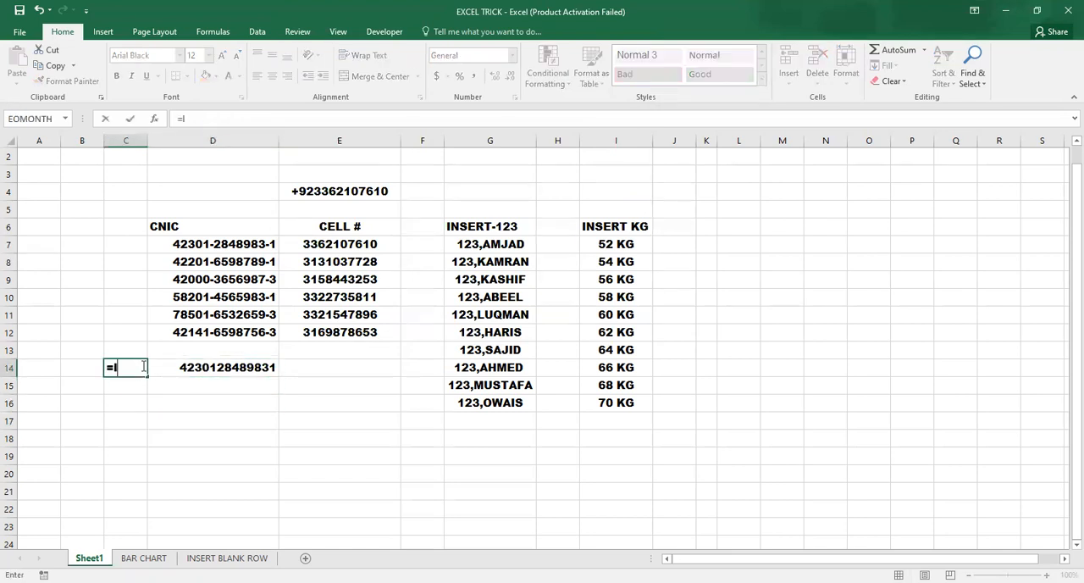
text(w)
key(BackSpace)
text(en)
key(Tab)
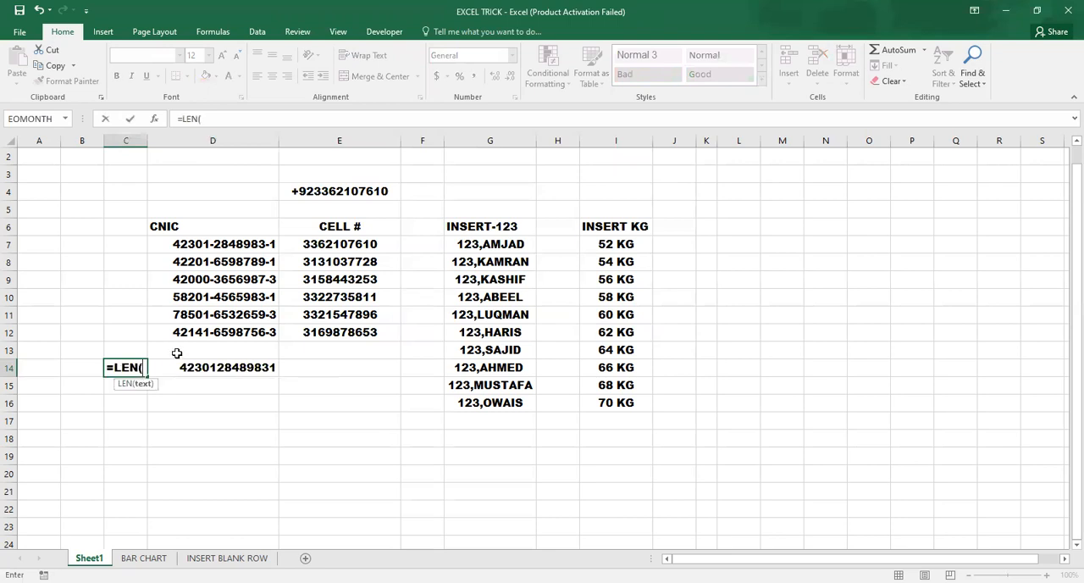
click(185, 364)
key(Return)
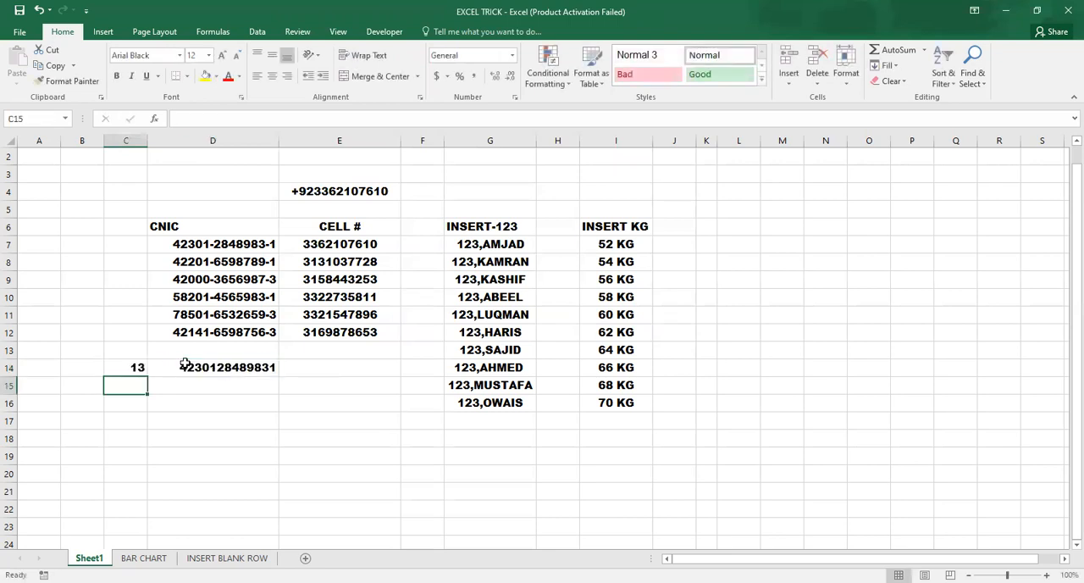
click(169, 405)
click(176, 364)
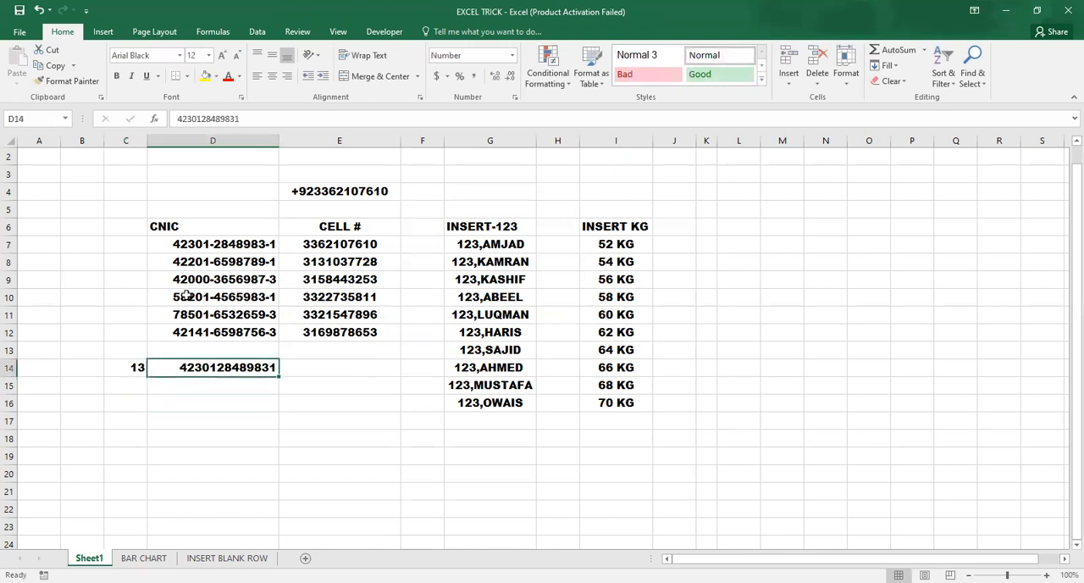
click(196, 241)
click(195, 275)
click(196, 244)
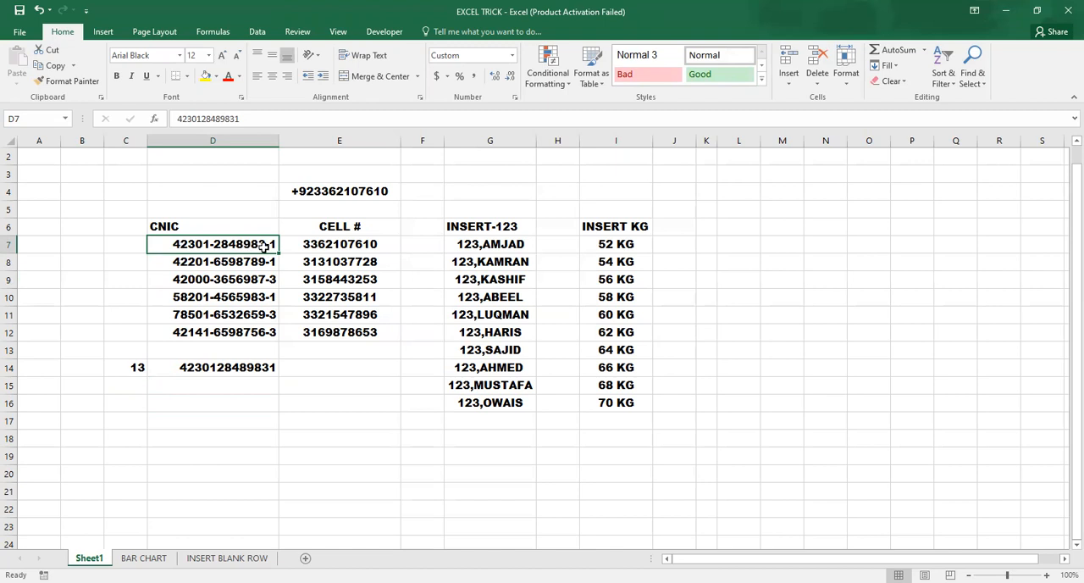
click(224, 364)
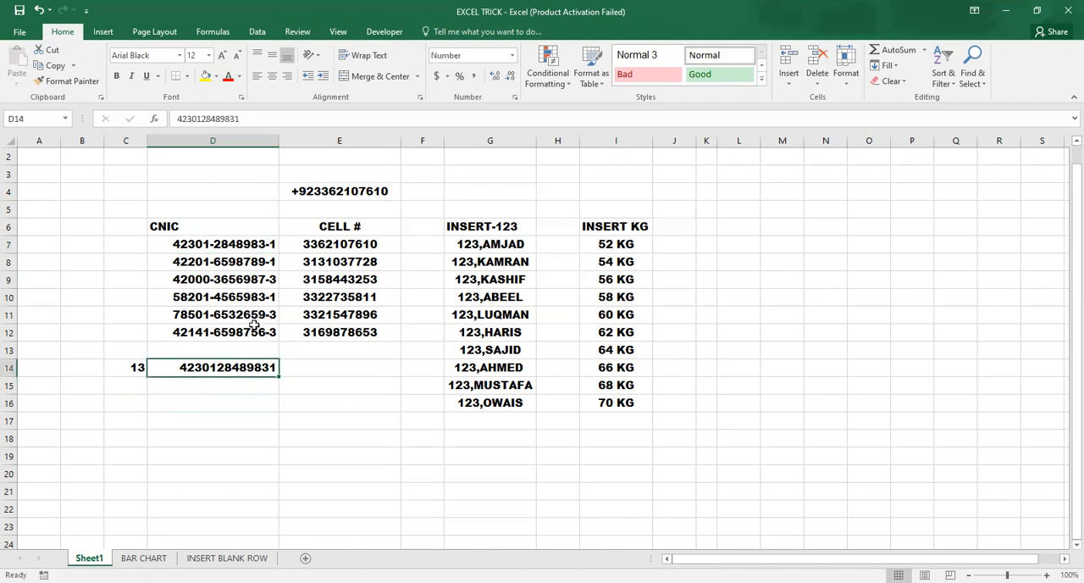
key(ctrl+1)
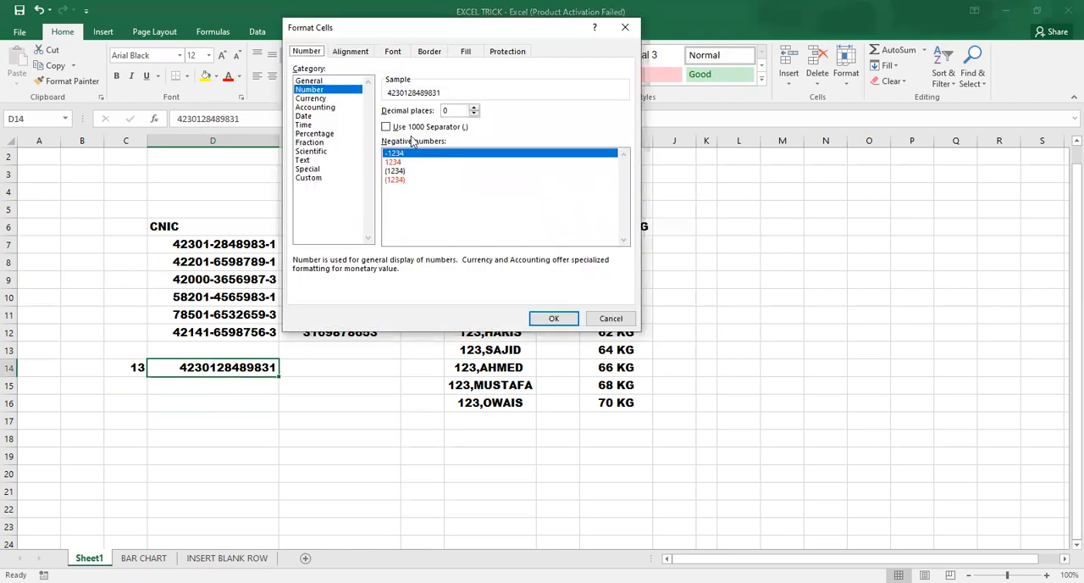
click(310, 178)
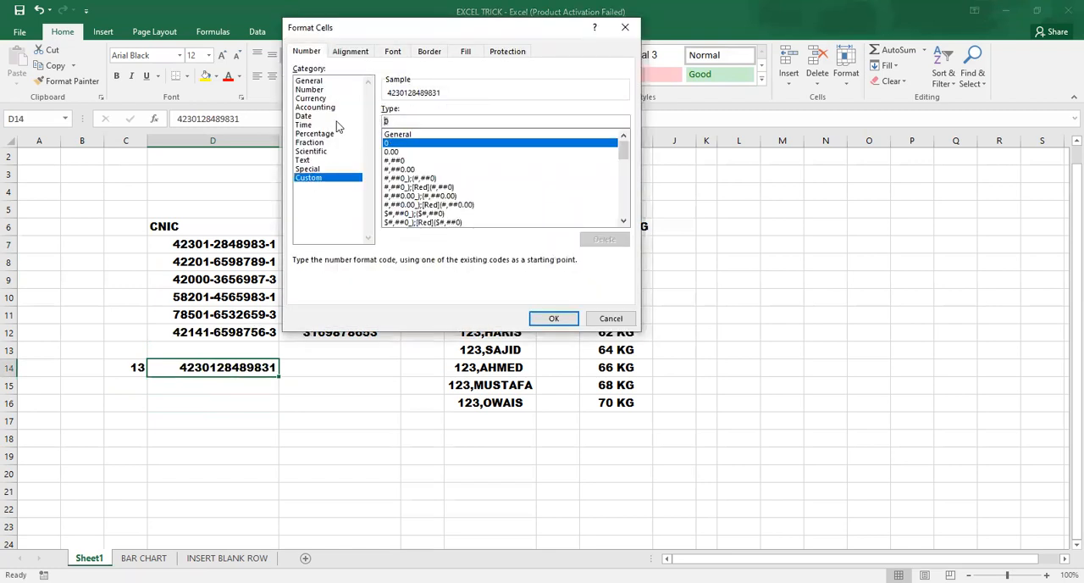
text(0000-)
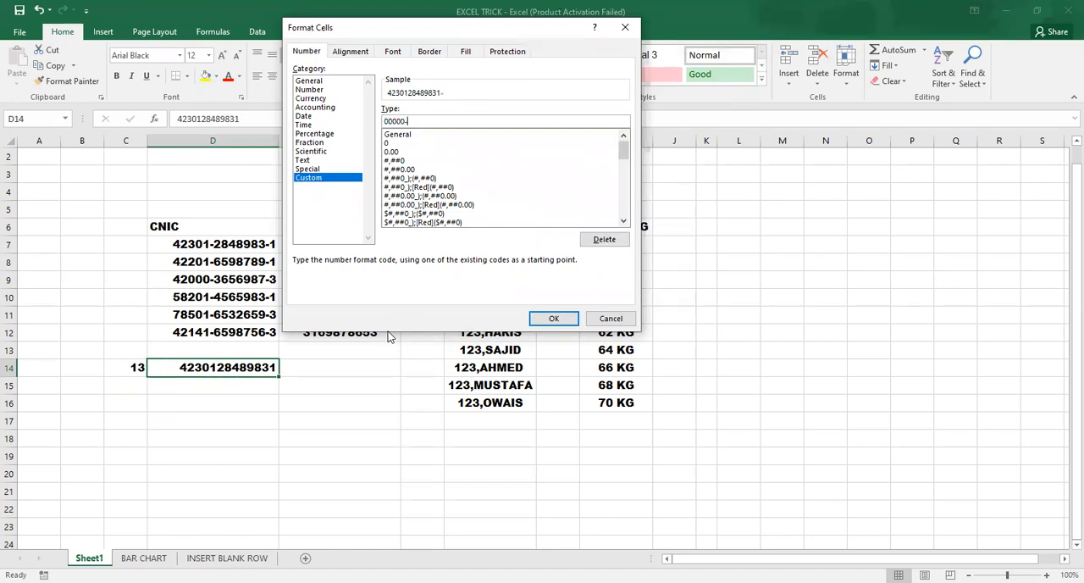
text(0-0000000-0)
click(554, 318)
click(269, 428)
click(227, 356)
click(222, 372)
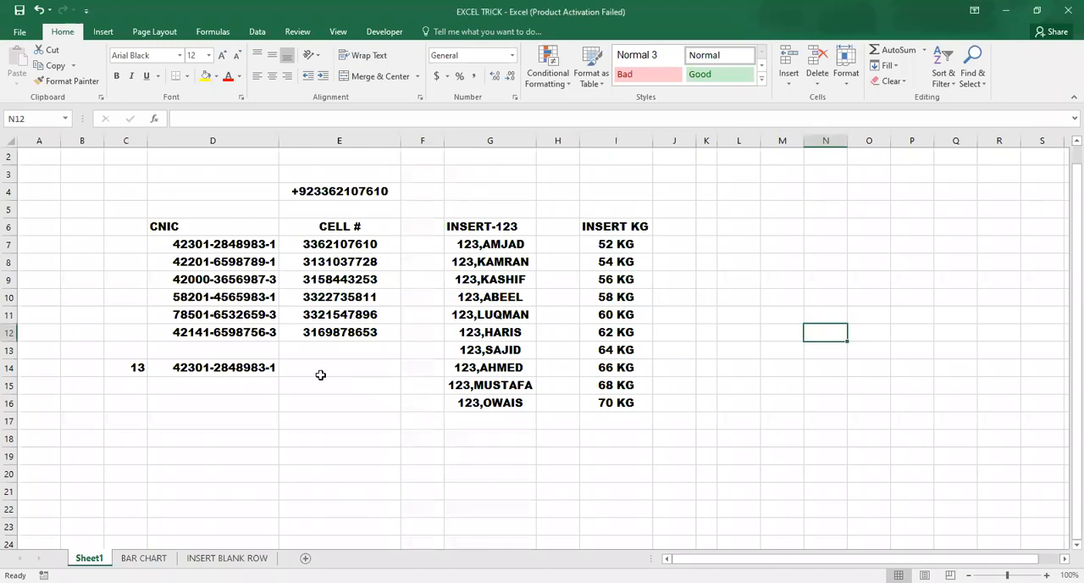
click(259, 371)
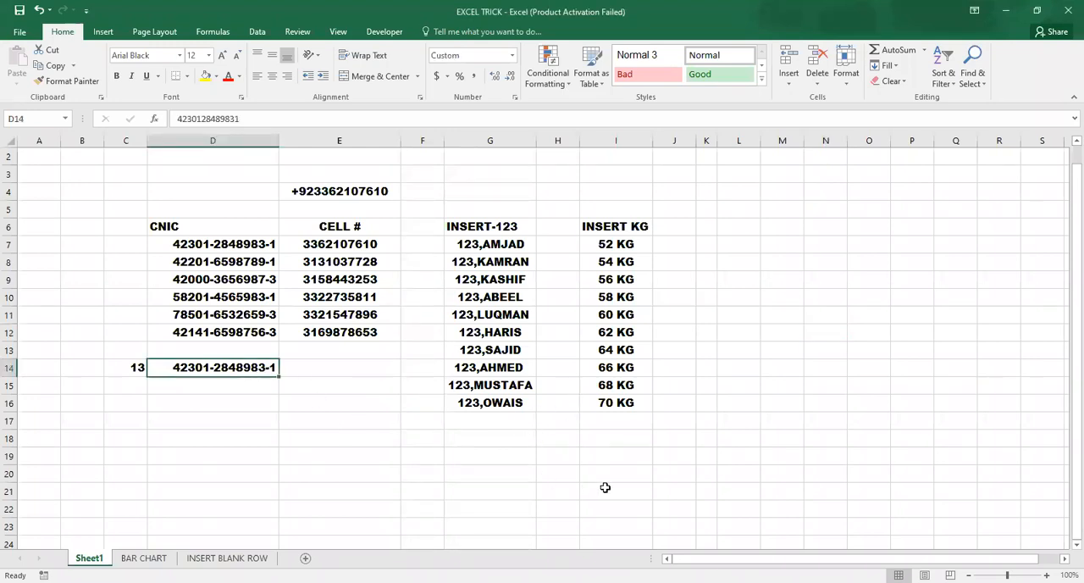
click(546, 421)
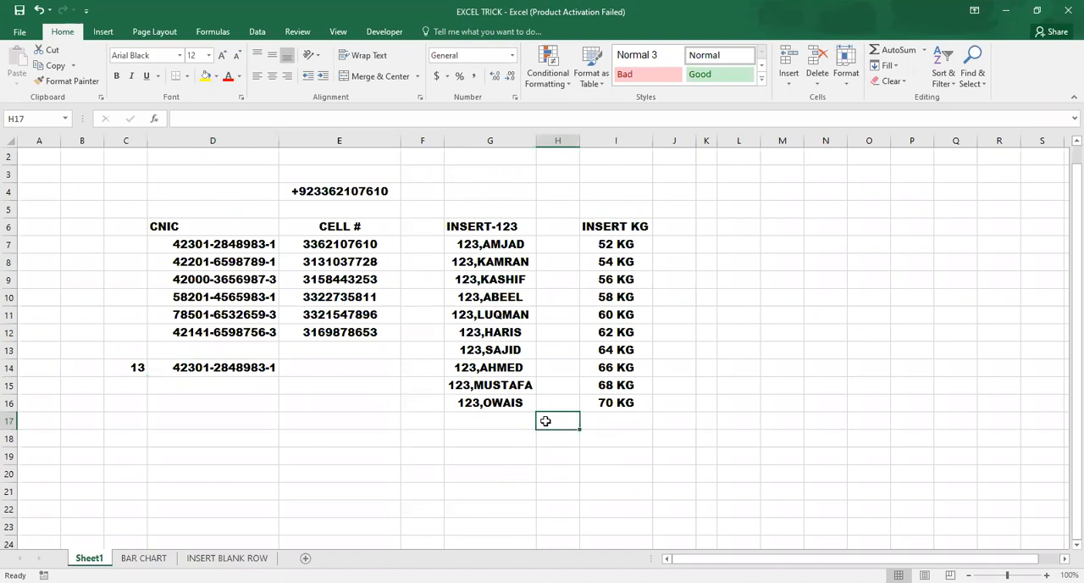
click(292, 261)
click(360, 383)
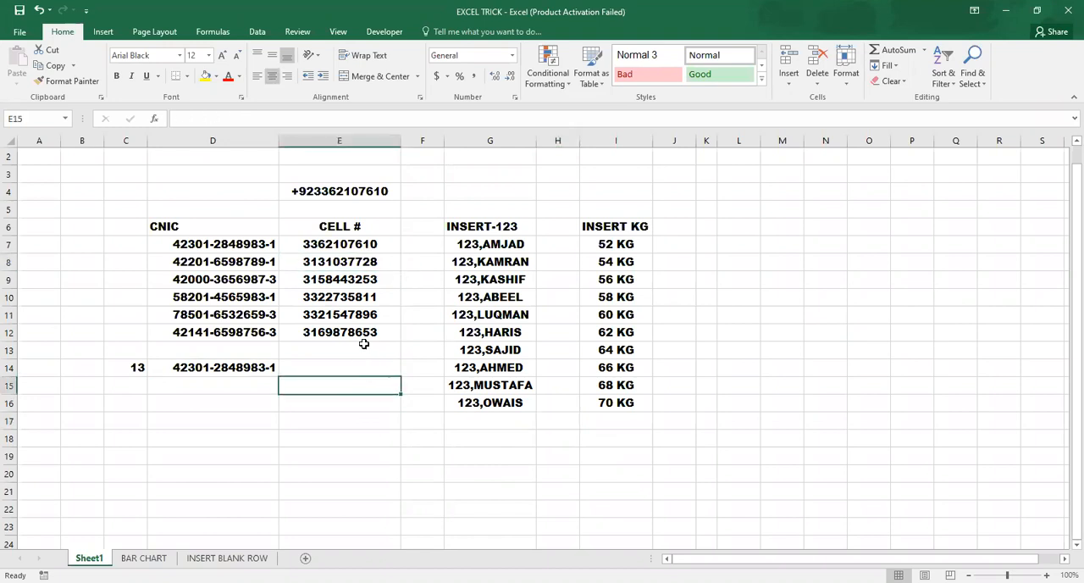
click(372, 244)
click(371, 313)
click(363, 354)
click(347, 382)
click(353, 370)
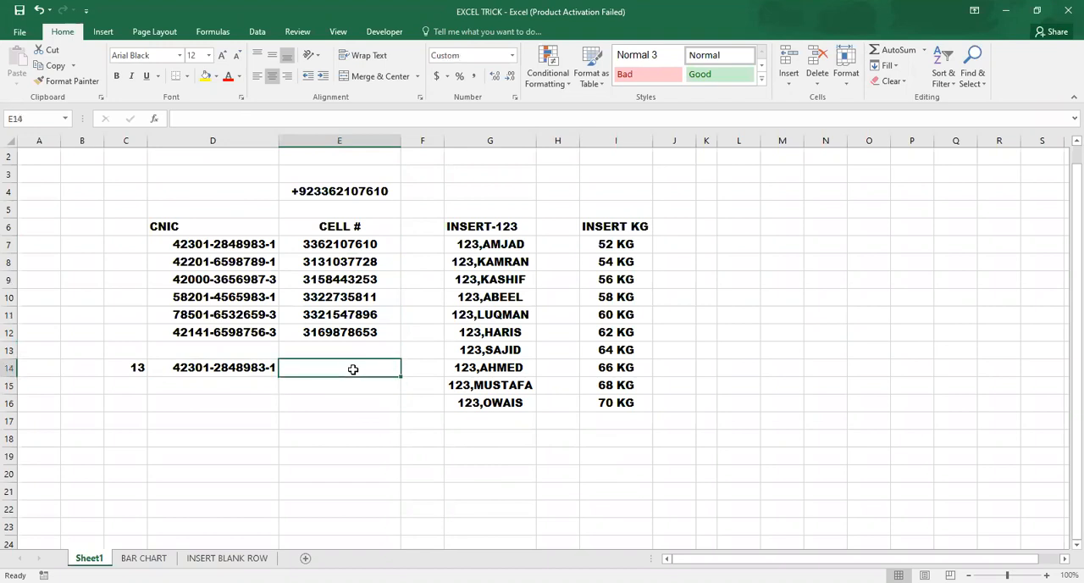
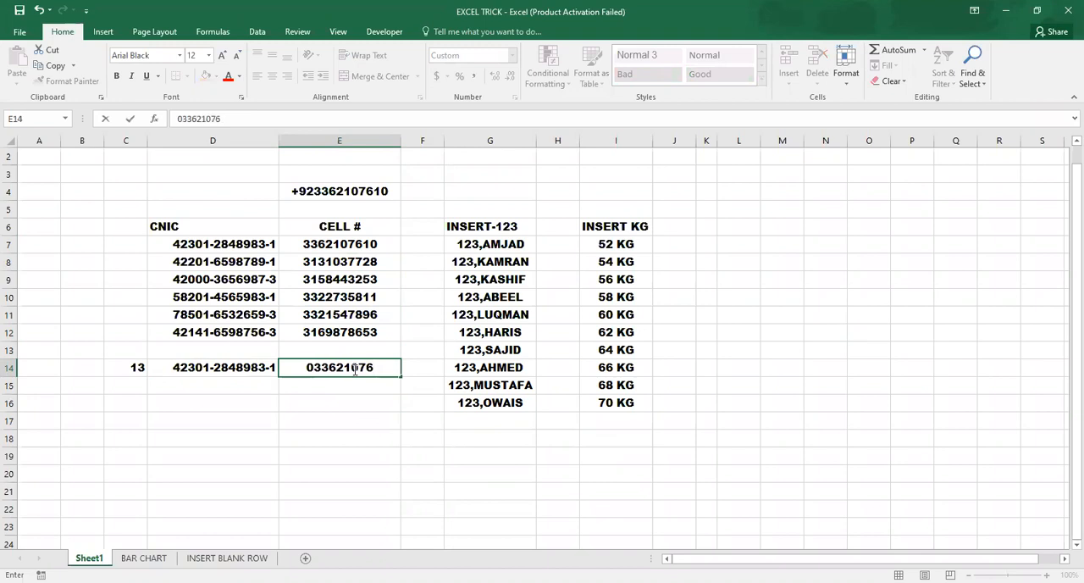
Step: Enter a cell number with a leading zero in cell E14
key(Return)
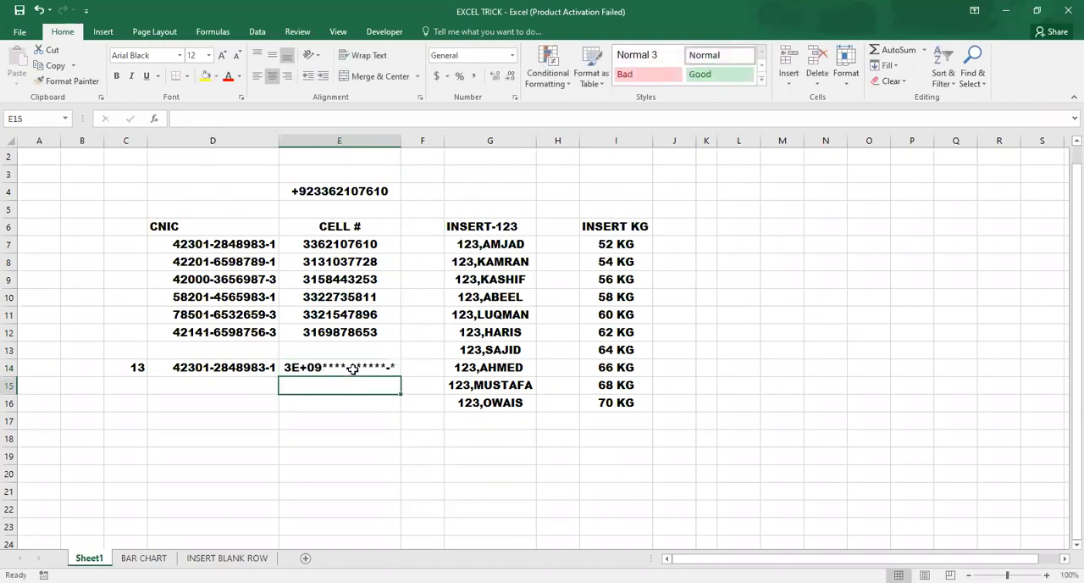
Step: AutoFit the width of column E and clear the cell number from E14
click(389, 371)
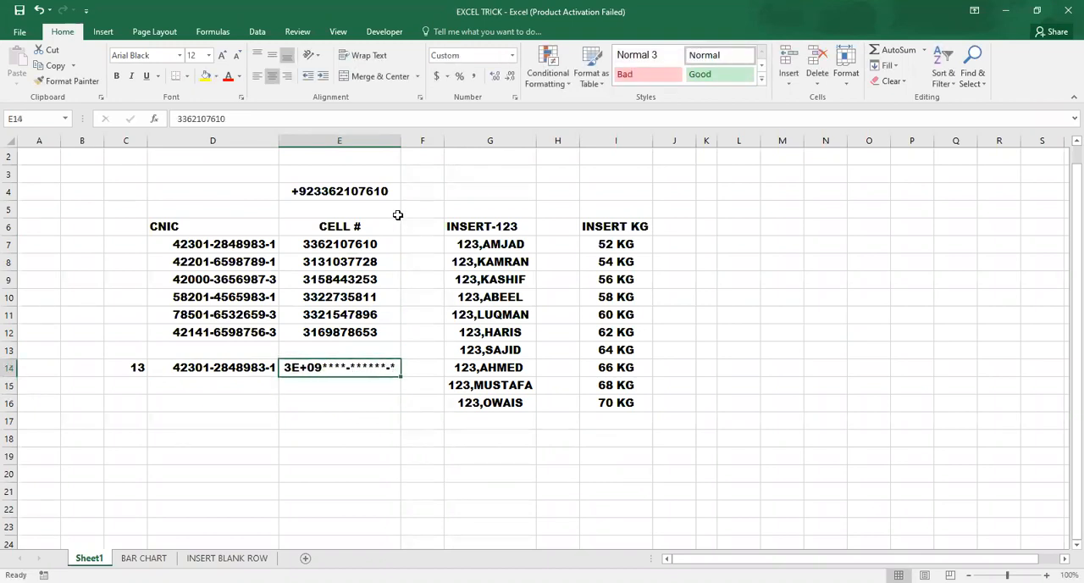
double_click(403, 141)
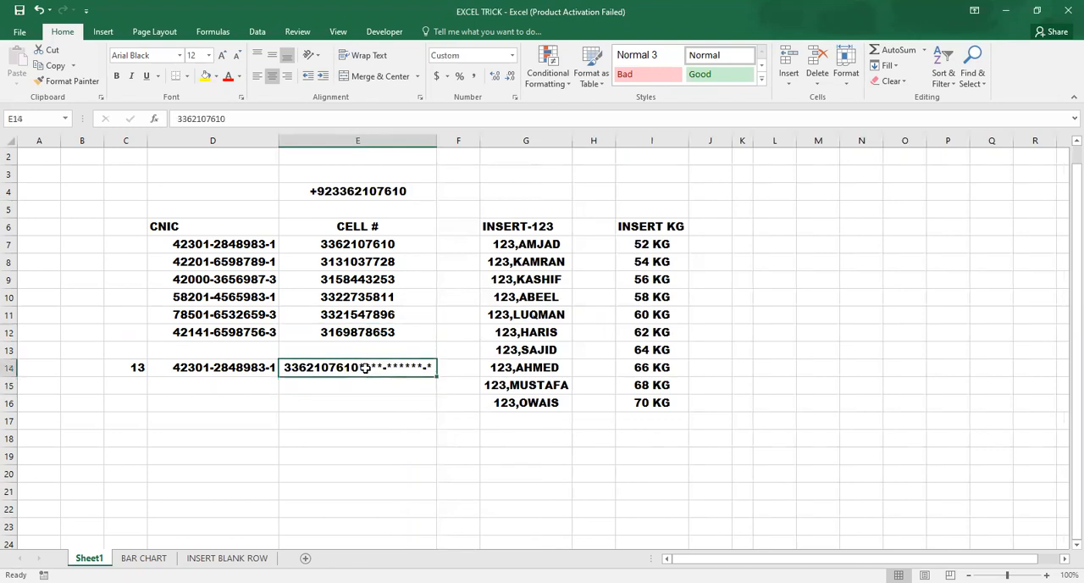
key(Delete)
Step: Enter a cell number with a leading zero in the blank cell D16
click(226, 412)
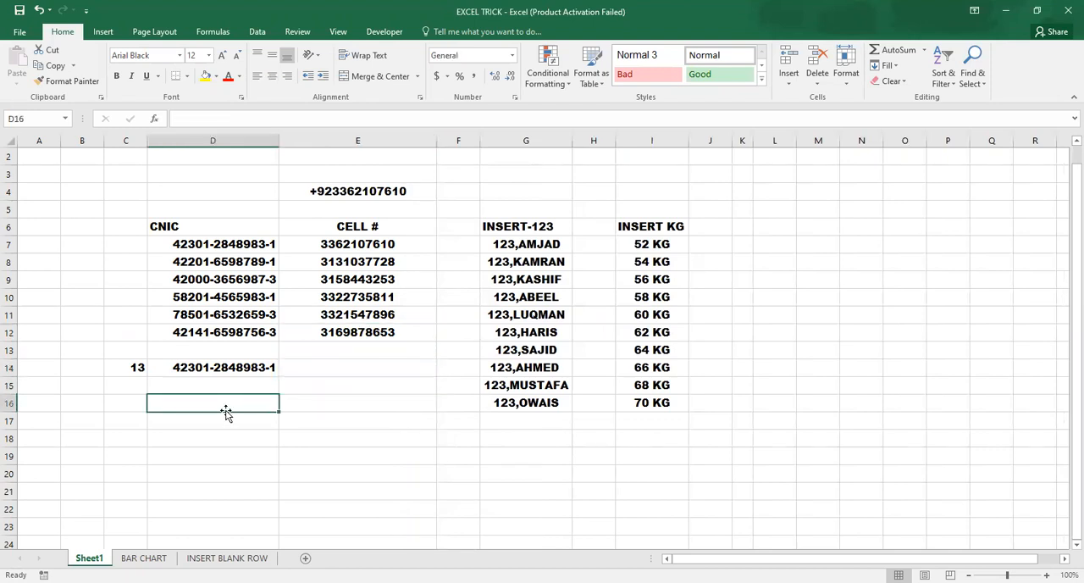
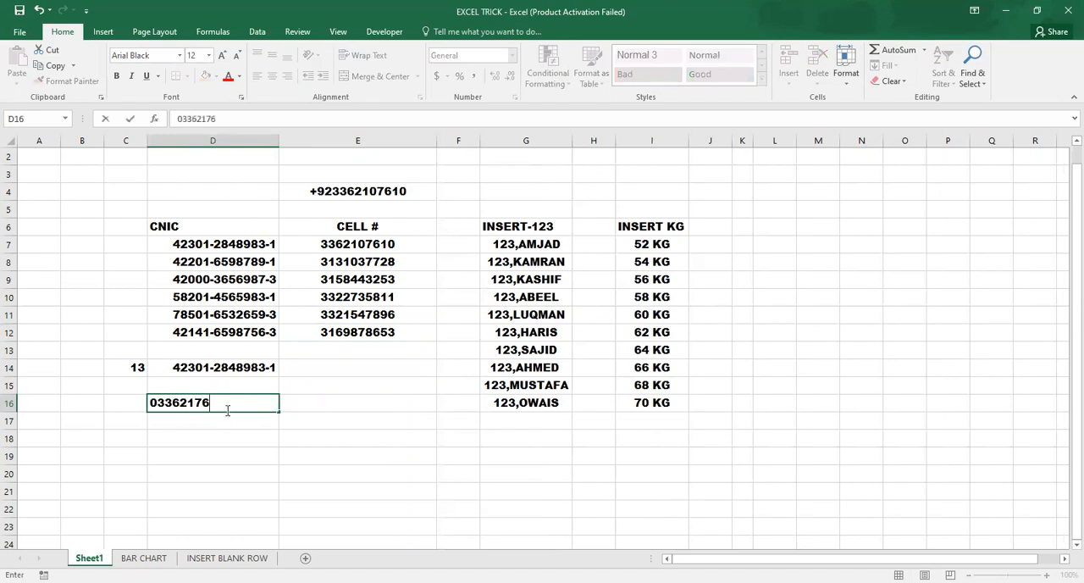
key(Return)
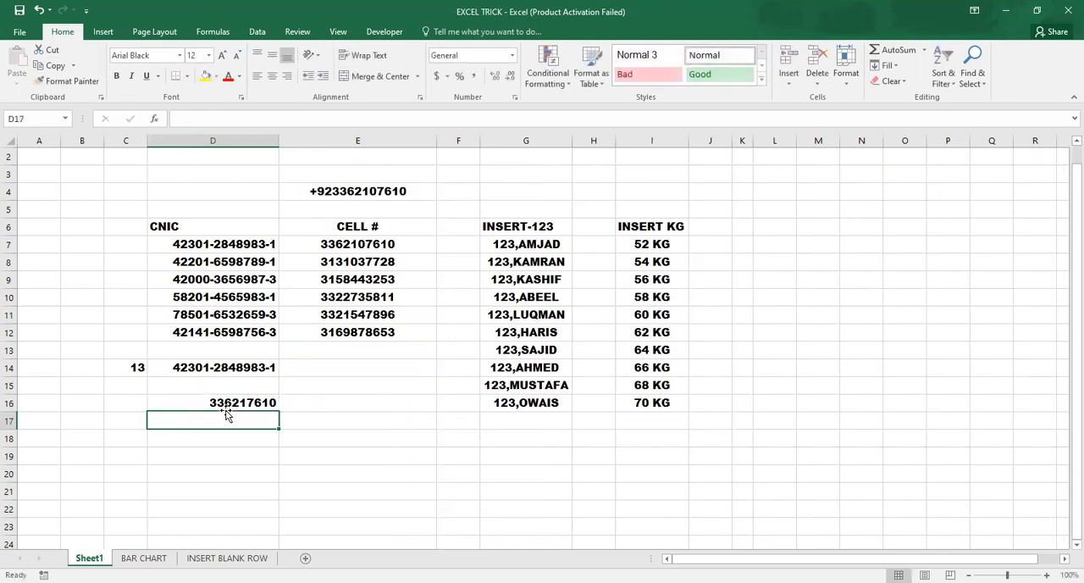
Step: Compare the number in D16 with the entries in the CELL # column and clear D16
click(271, 401)
click(520, 416)
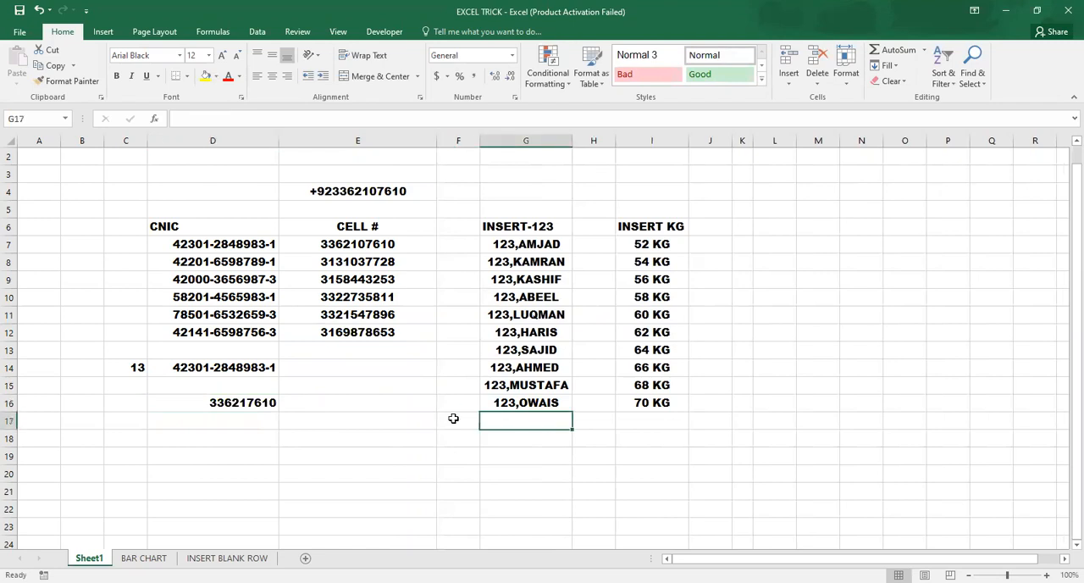
click(263, 416)
click(243, 402)
click(272, 421)
click(215, 402)
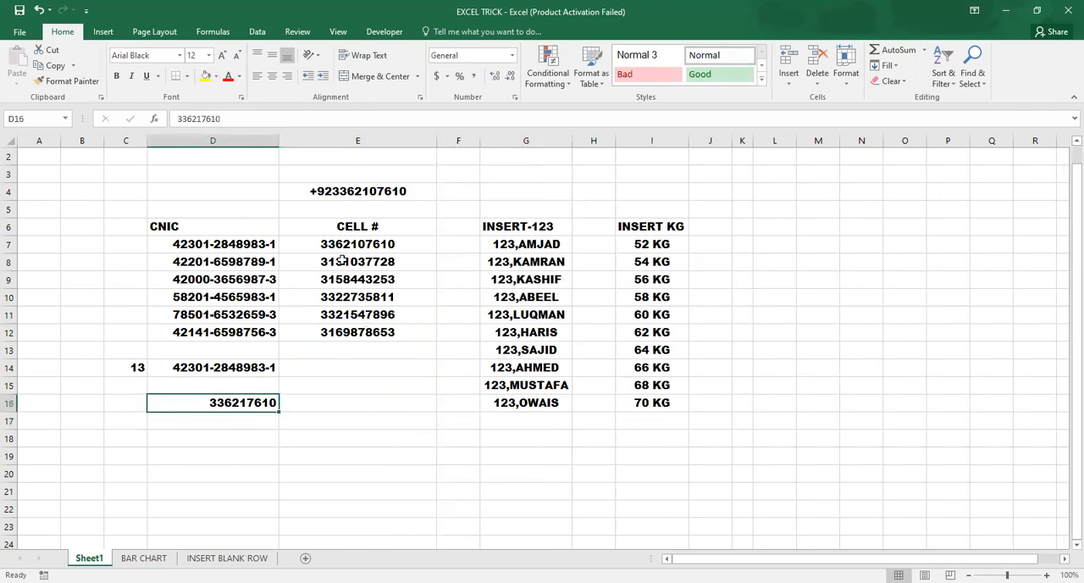
click(318, 186)
click(324, 262)
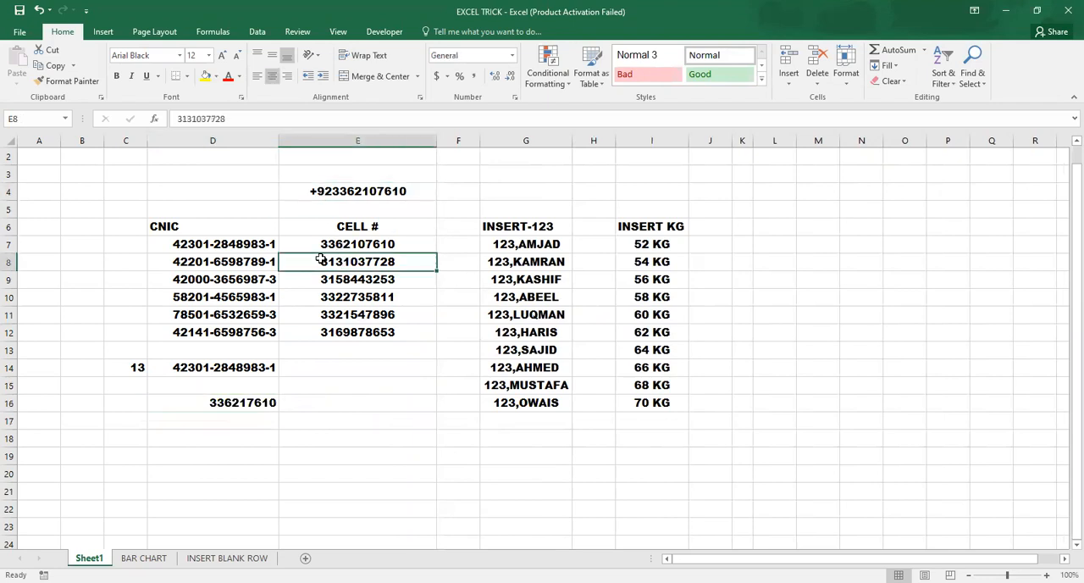
click(249, 402)
click(278, 412)
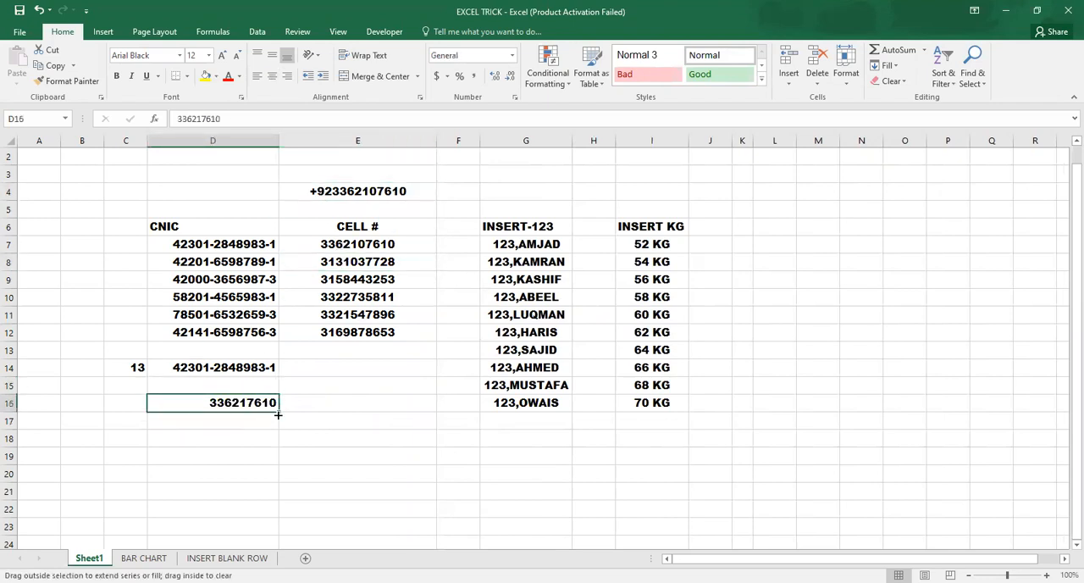
click(327, 263)
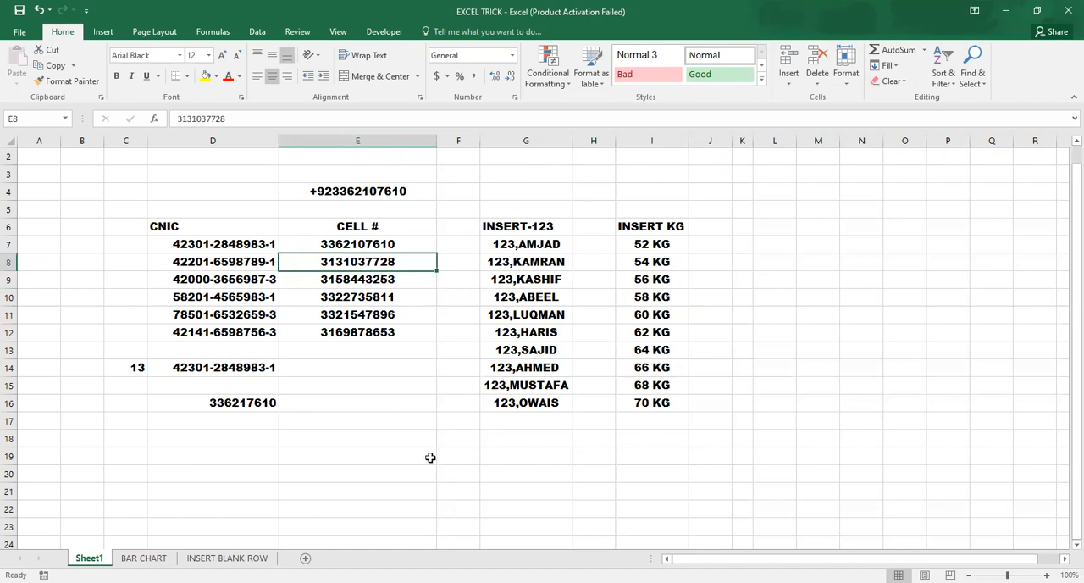
click(271, 401)
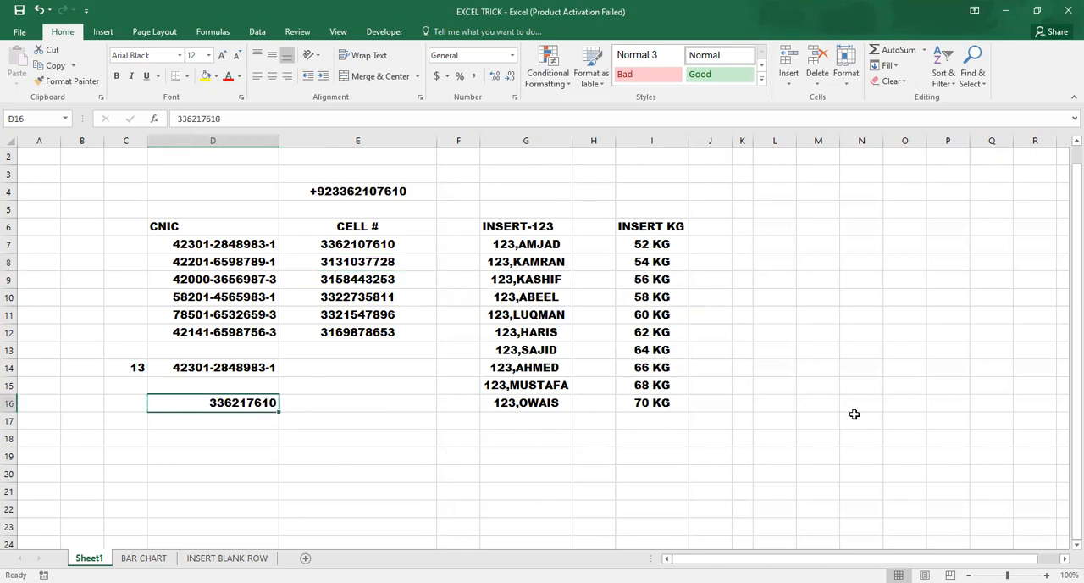
key(Delete)
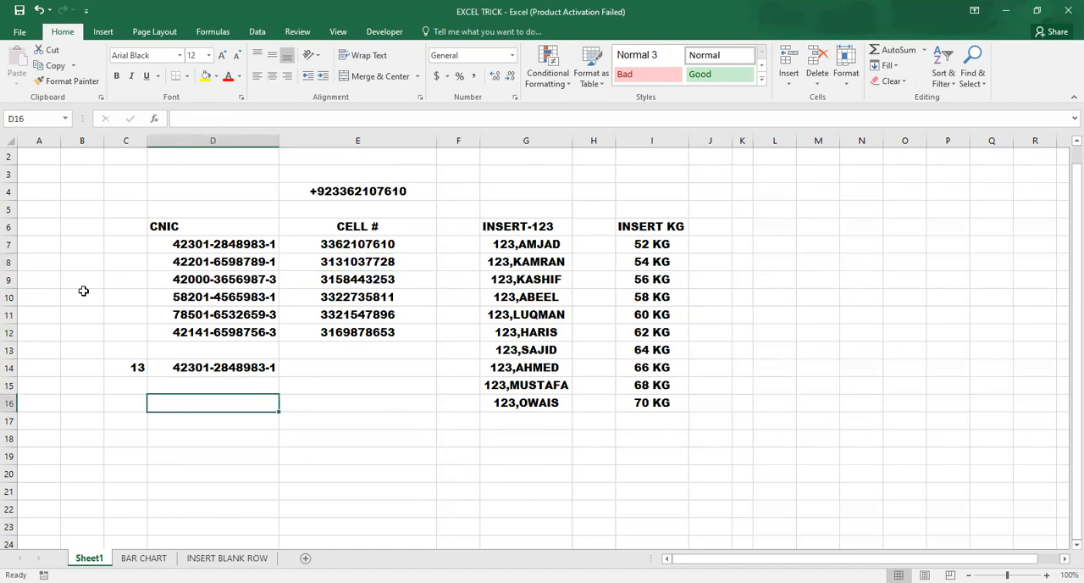
double_click(323, 247)
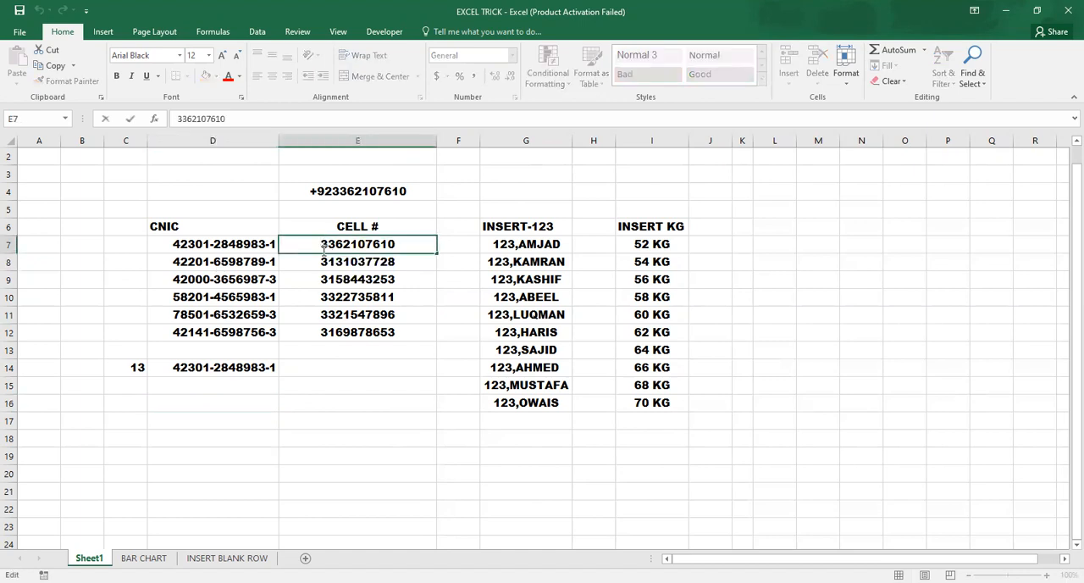
click(317, 277)
click(327, 251)
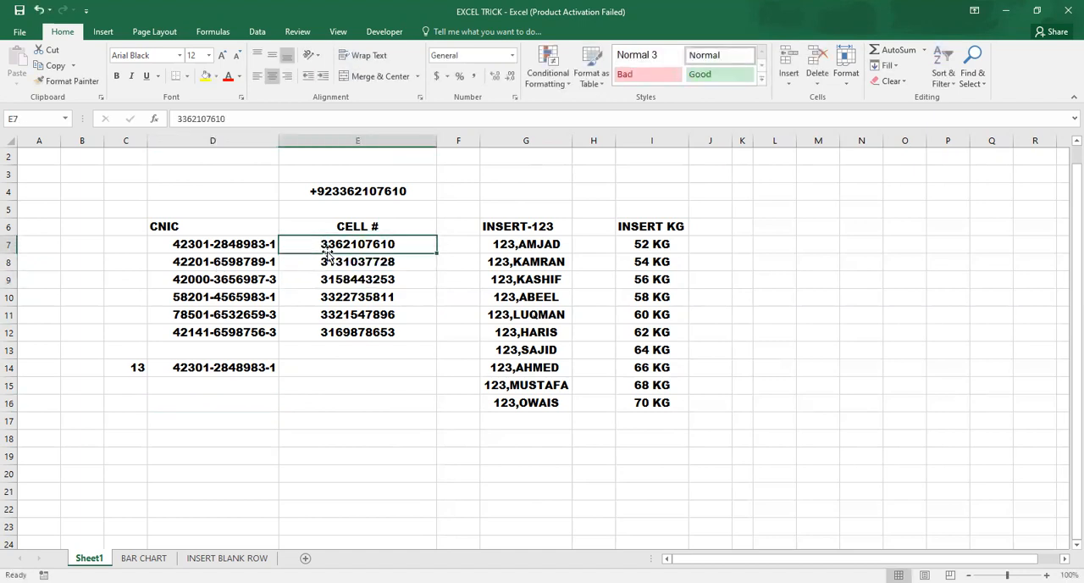
click(306, 328)
click(268, 370)
Step: Open the Custom number format settings for the CELL # entries in E7:E12
click(329, 244)
drag(328, 243, 338, 327)
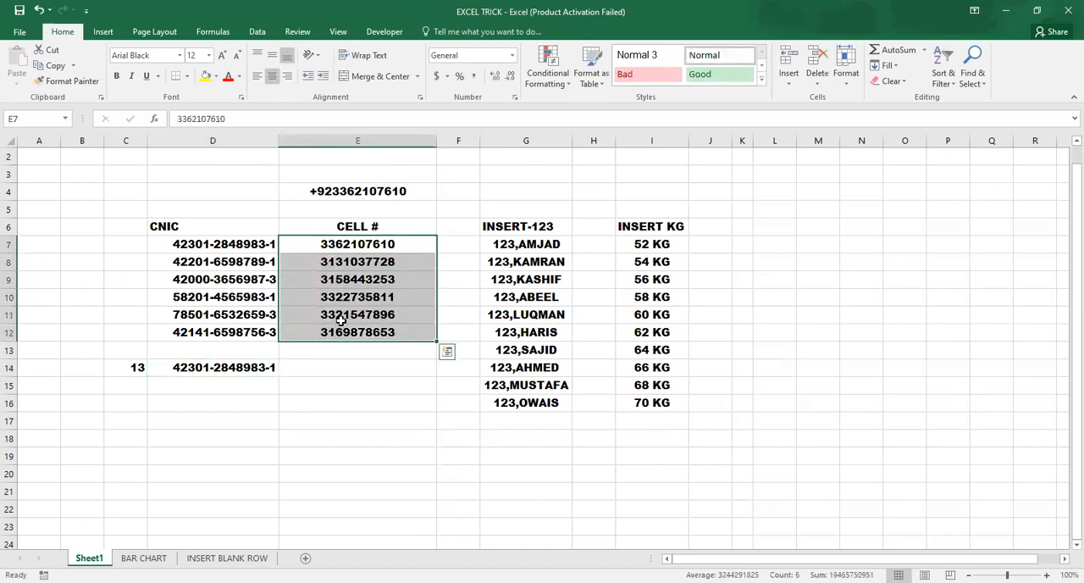
key(ctrl+1)
click(320, 178)
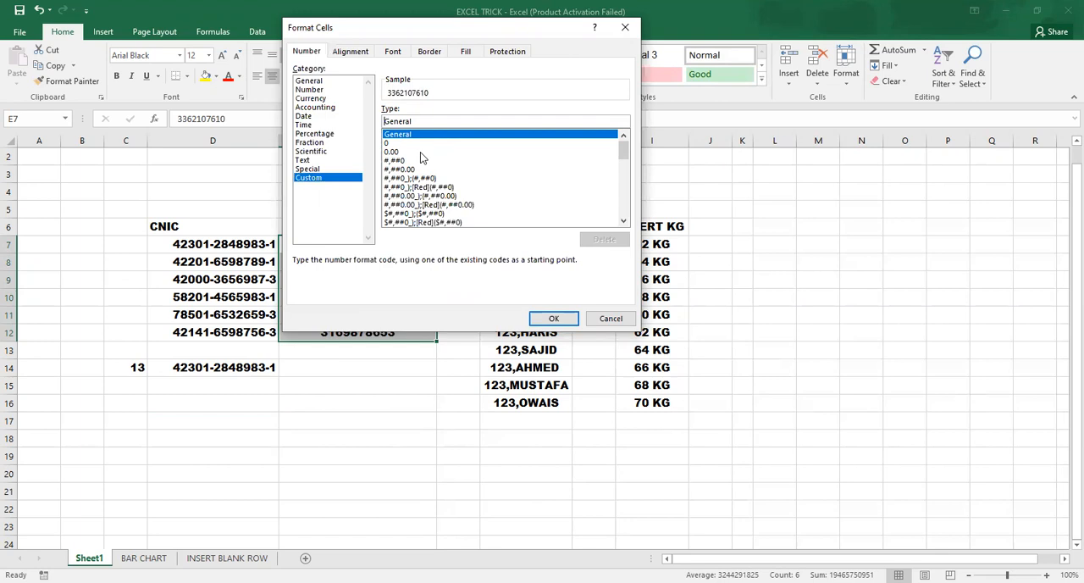
Step: Try to apply the custom number format +92General to the CELL # entries
text(+)
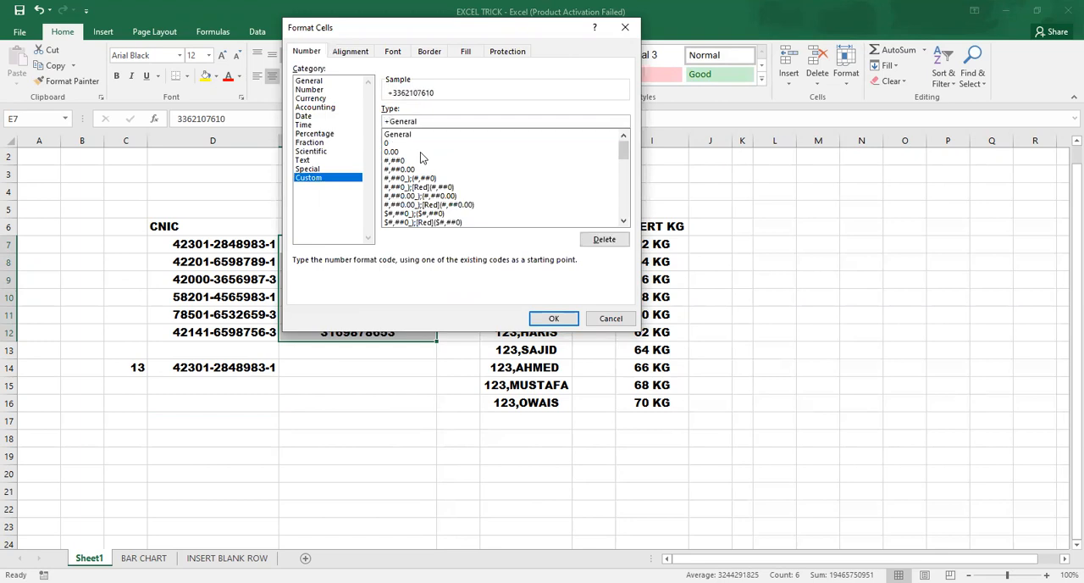
text(92)
key(BackSpace)
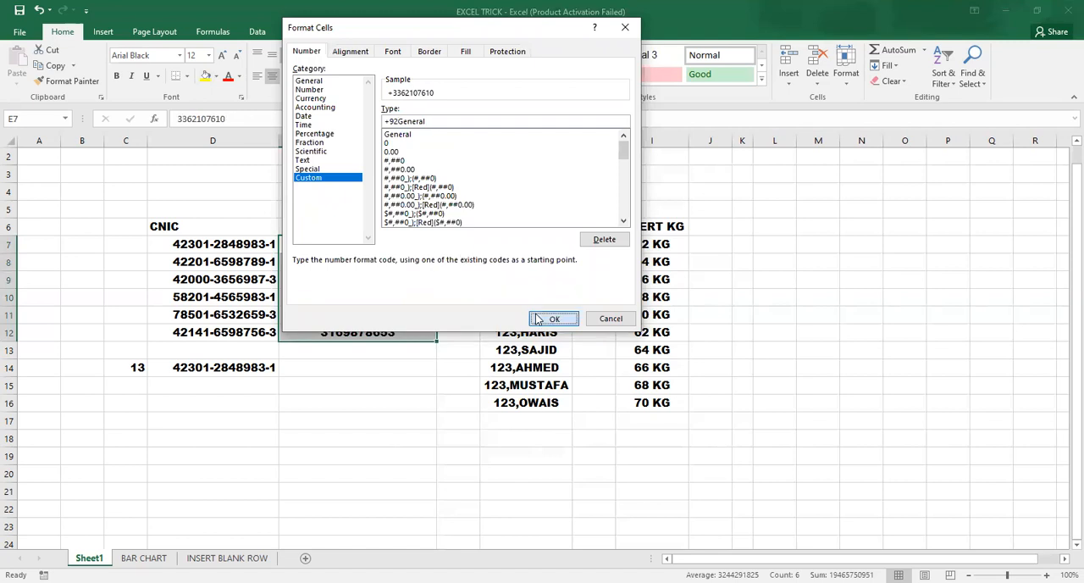
click(543, 320)
click(510, 353)
Step: Apply the custom number format +92#### to the CELL # entries in E7:E12
click(398, 186)
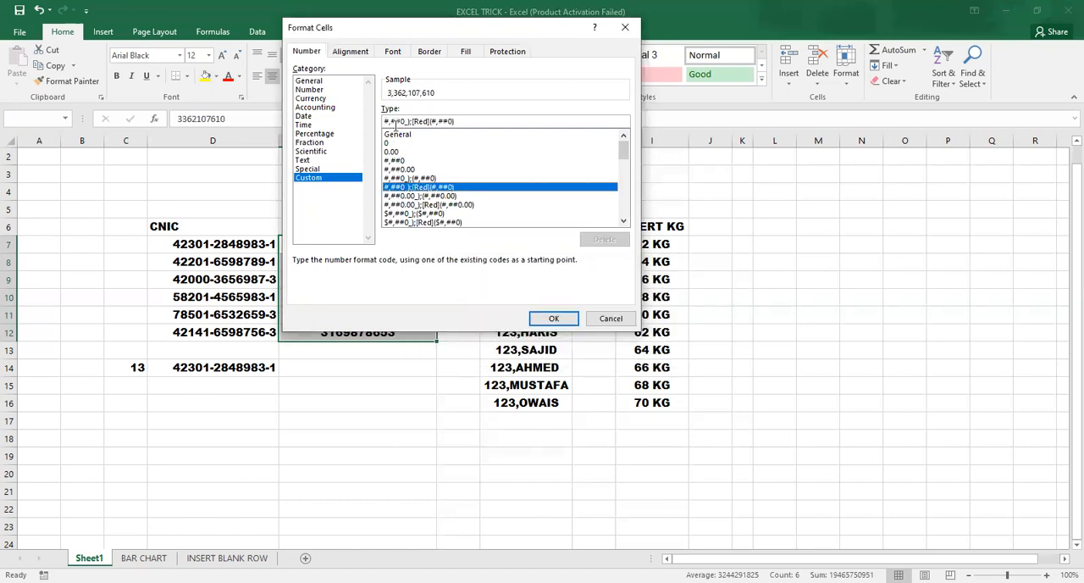
click(307, 170)
click(308, 177)
drag(407, 120, 332, 122)
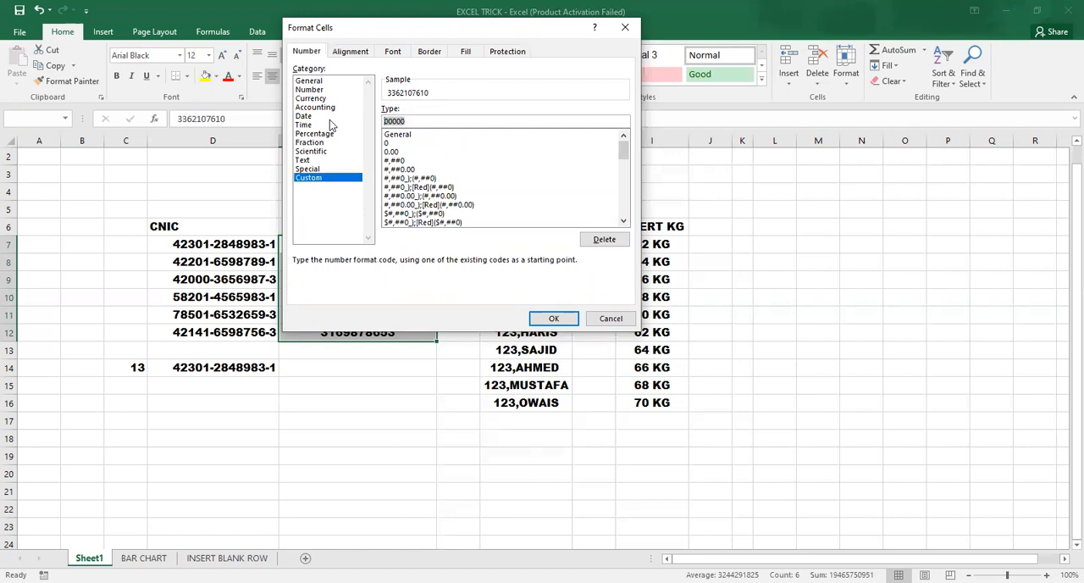
text(+)
text(92####)
click(558, 326)
Step: Examine the formatted CELL # entries in E7:E12 and compare their displayed and stored values
click(338, 426)
drag(345, 314, 348, 296)
click(359, 250)
drag(359, 247, 361, 330)
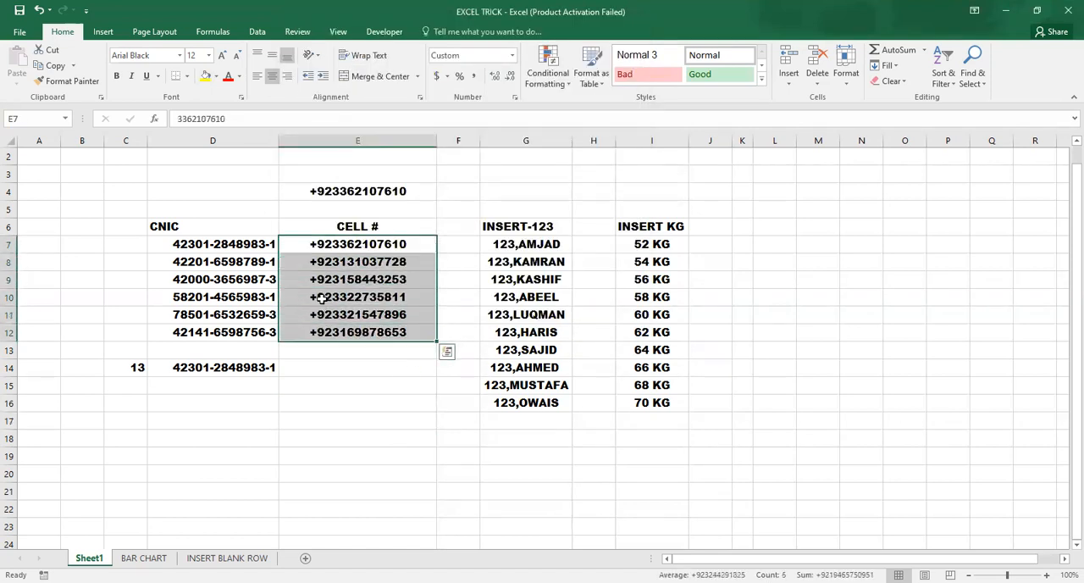
click(322, 264)
click(329, 333)
click(314, 243)
click(337, 348)
click(336, 331)
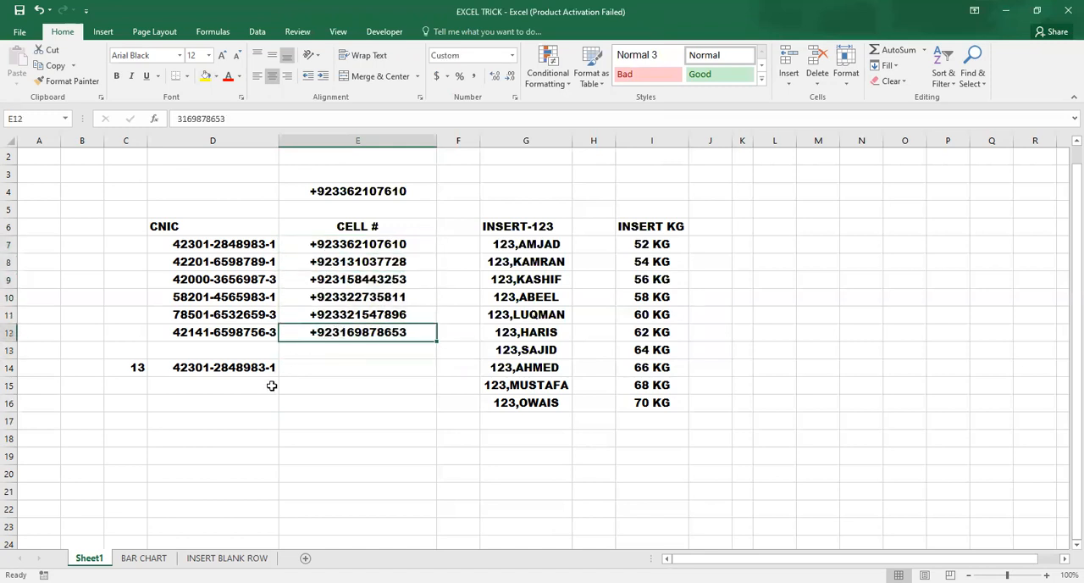
click(269, 402)
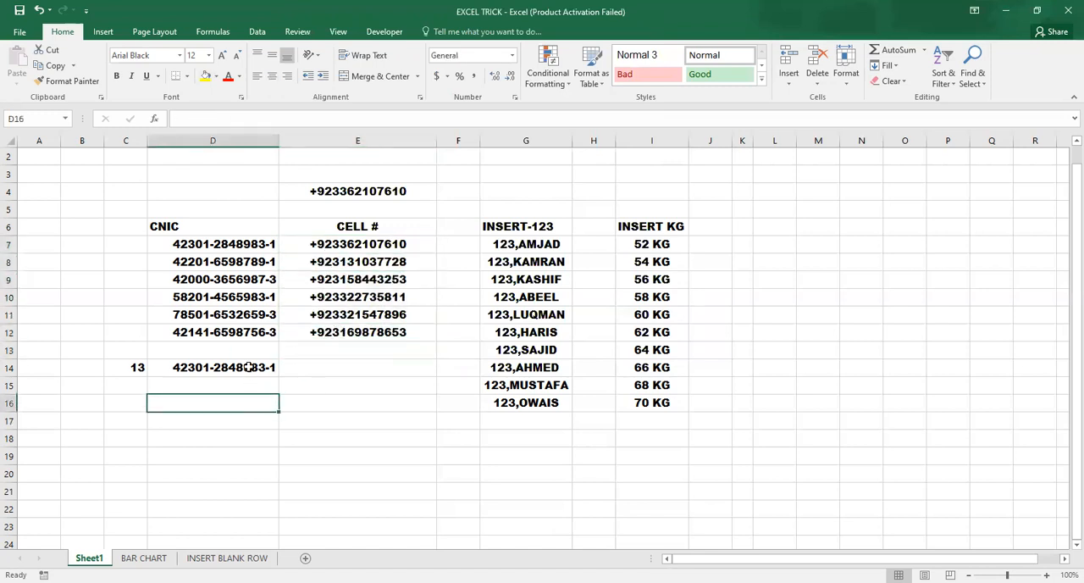
click(364, 245)
click(370, 316)
click(381, 250)
click(450, 320)
click(418, 328)
click(385, 354)
click(382, 389)
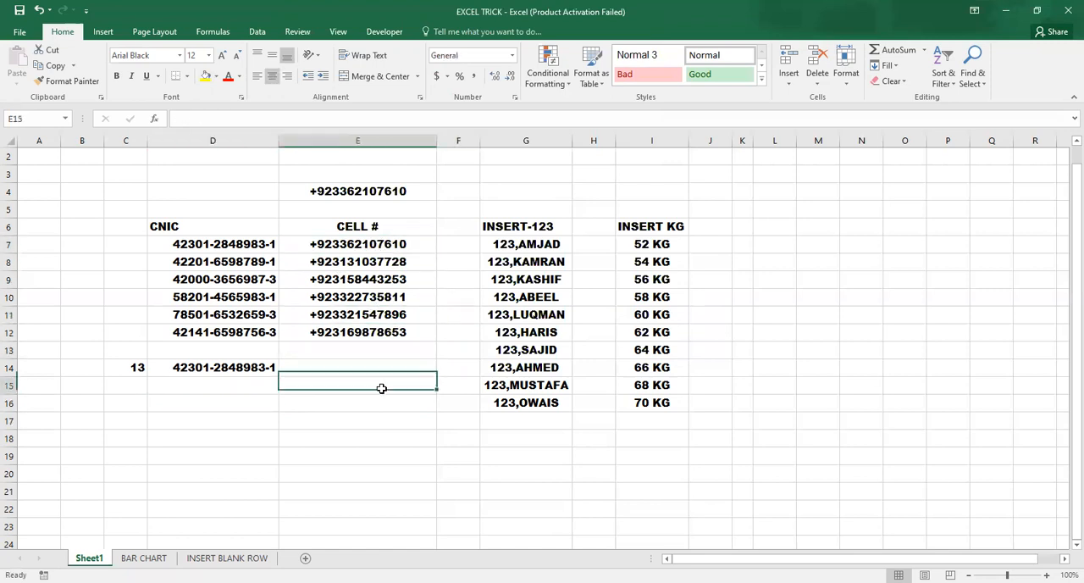
click(385, 246)
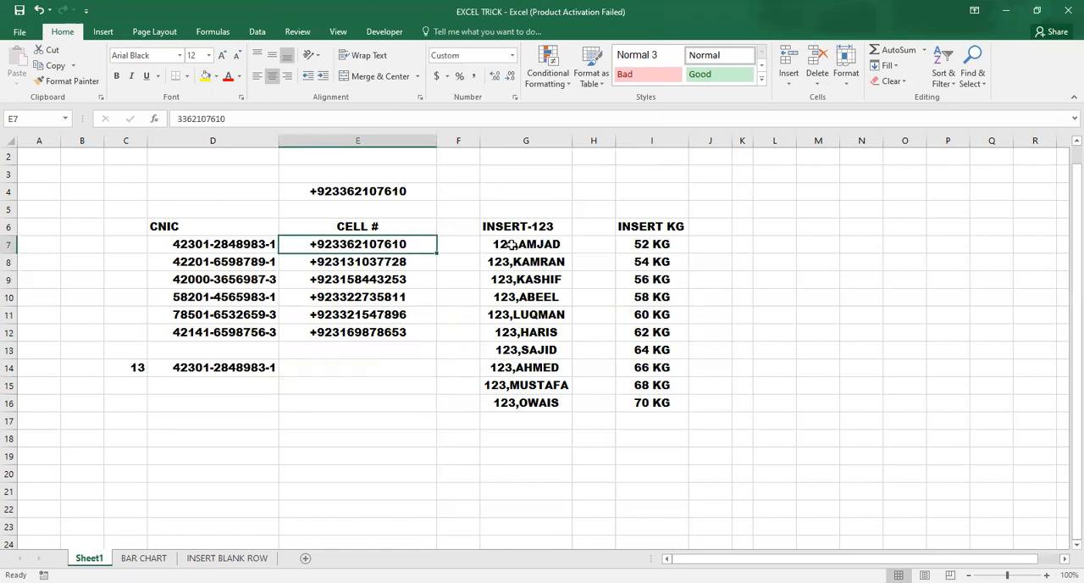
Step: Enter four sample first names in lowercase in cells G18 to G21, below the INSERT-123 list
click(511, 244)
click(543, 437)
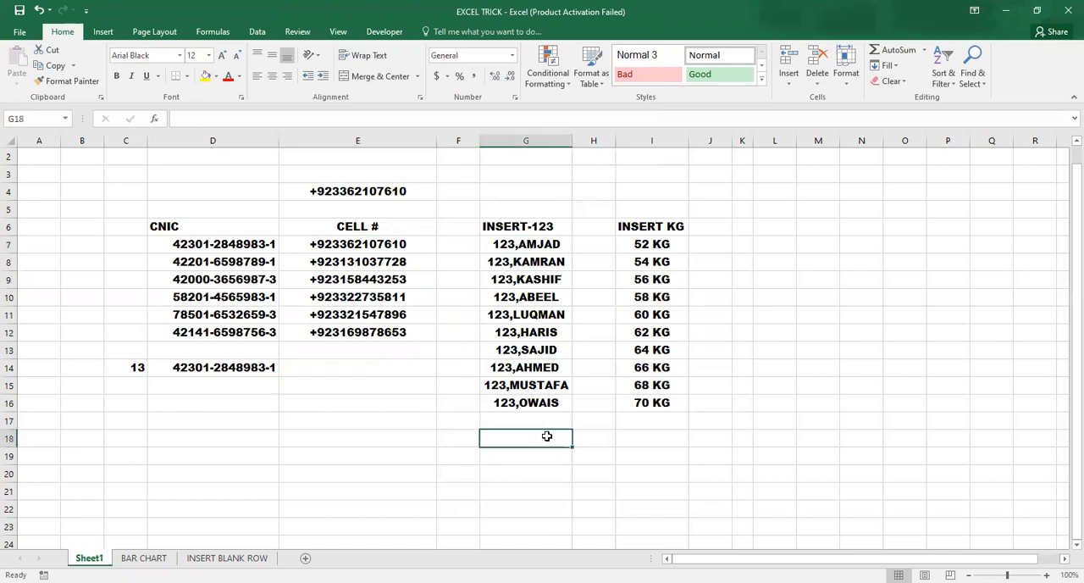
text(amjad)
key(Return)
text(kamran)
key(Return)
text(imran)
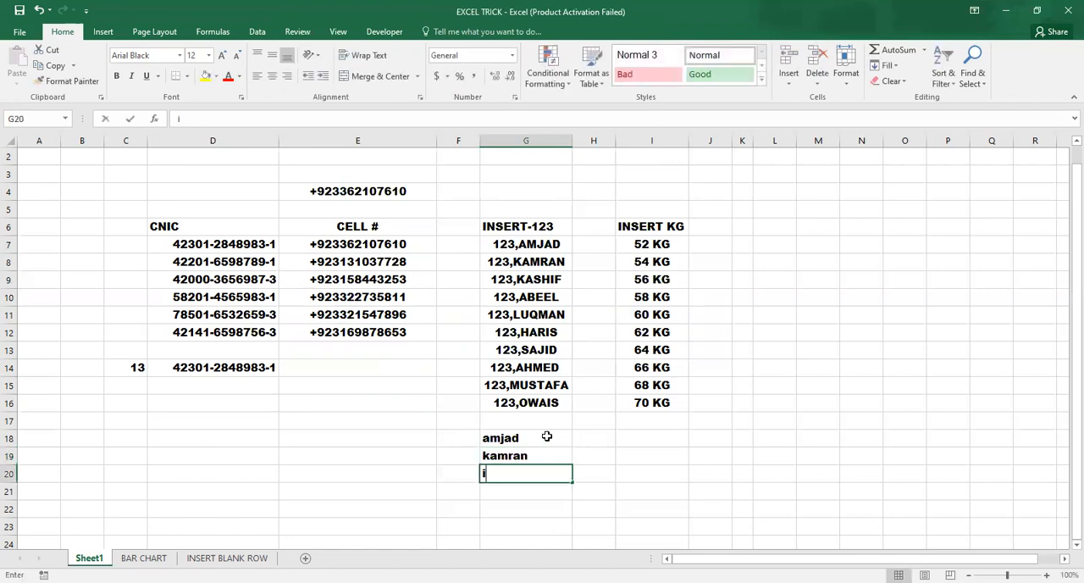
key(Return)
text(shahid)
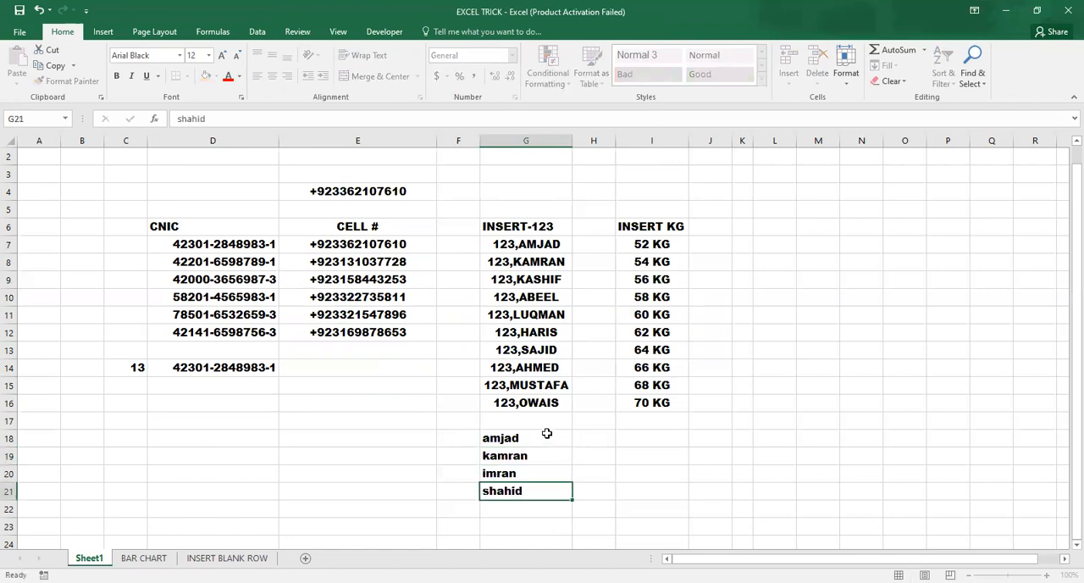
key(Return)
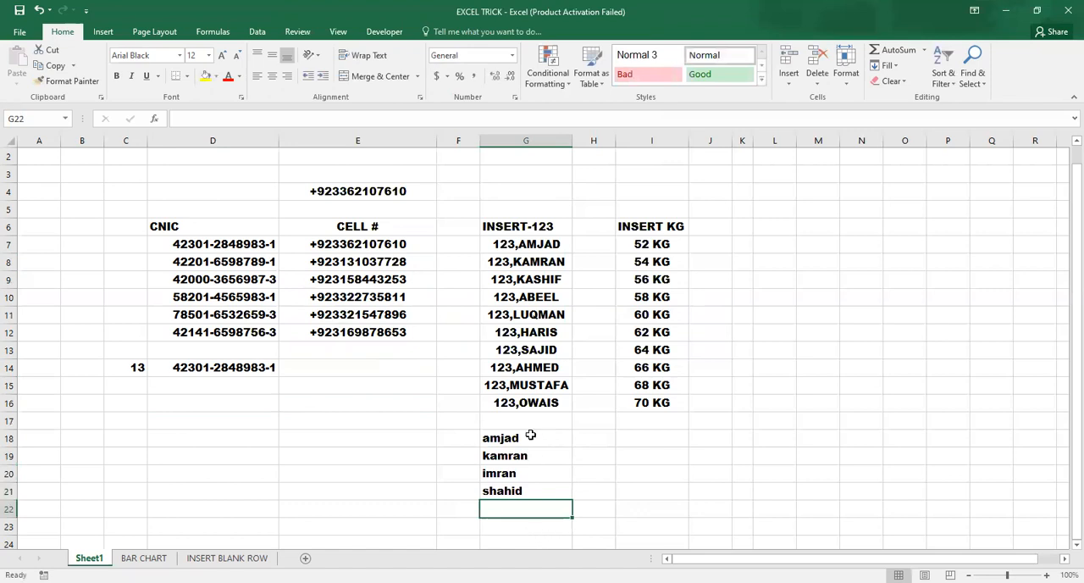
click(508, 246)
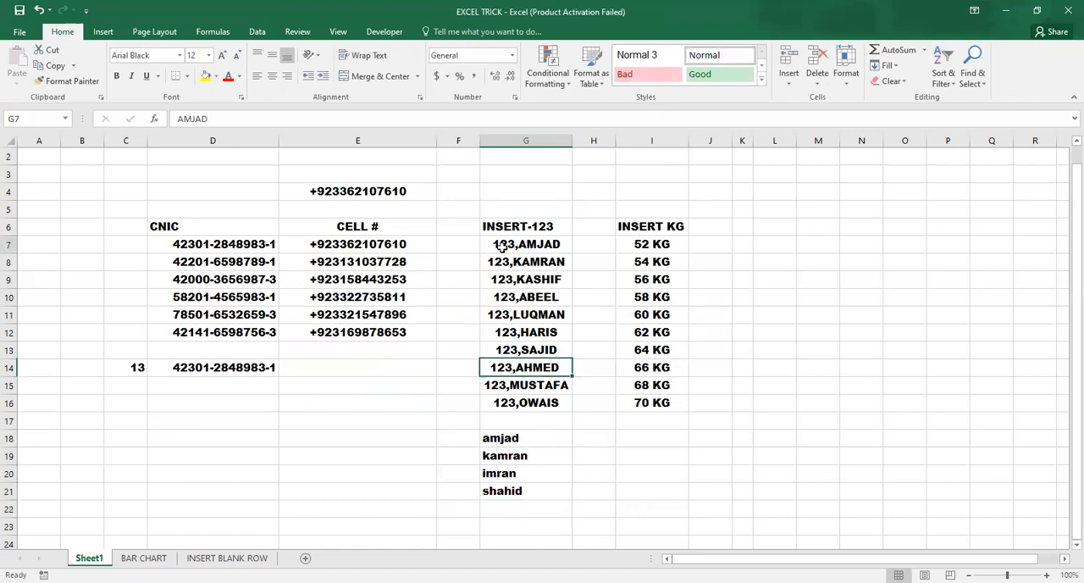
Step: Compare the stored names in the INSERT-123 list with the lowercase names entered below it
click(530, 296)
click(512, 388)
click(503, 455)
key(Down)
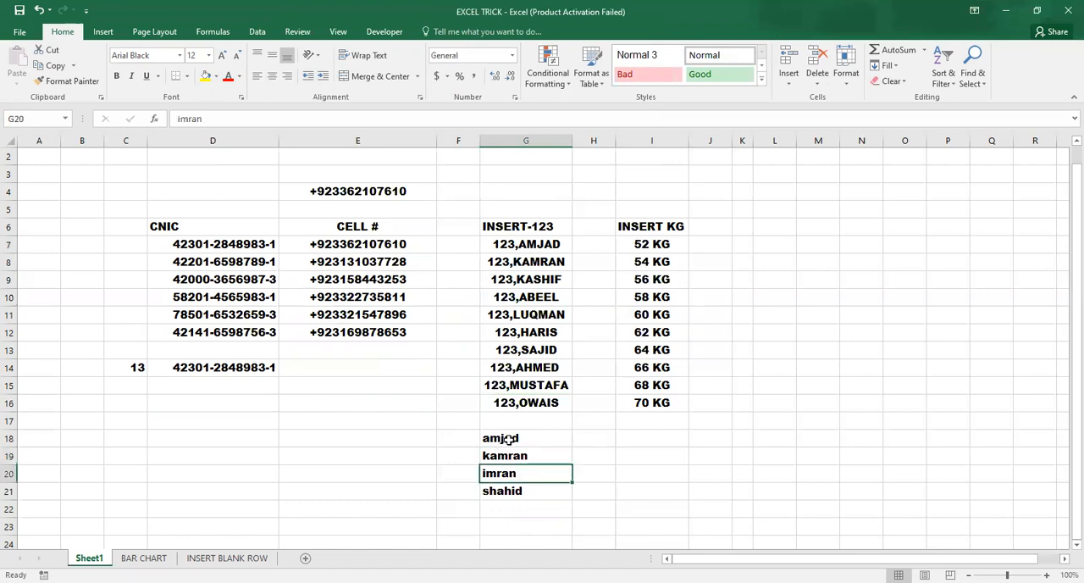
click(525, 244)
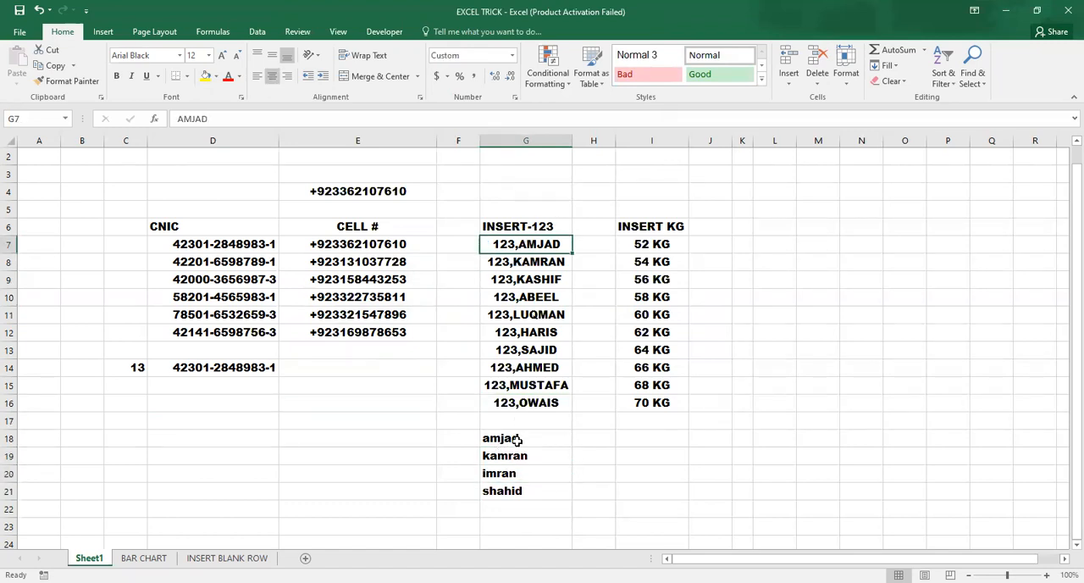
click(527, 294)
click(527, 371)
click(521, 412)
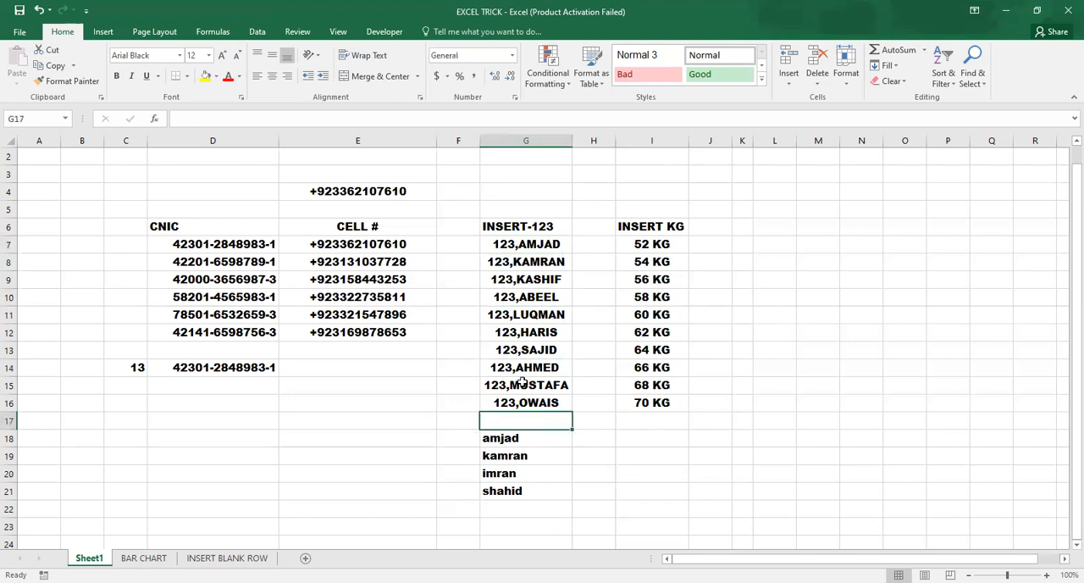
click(512, 443)
drag(512, 442, 514, 492)
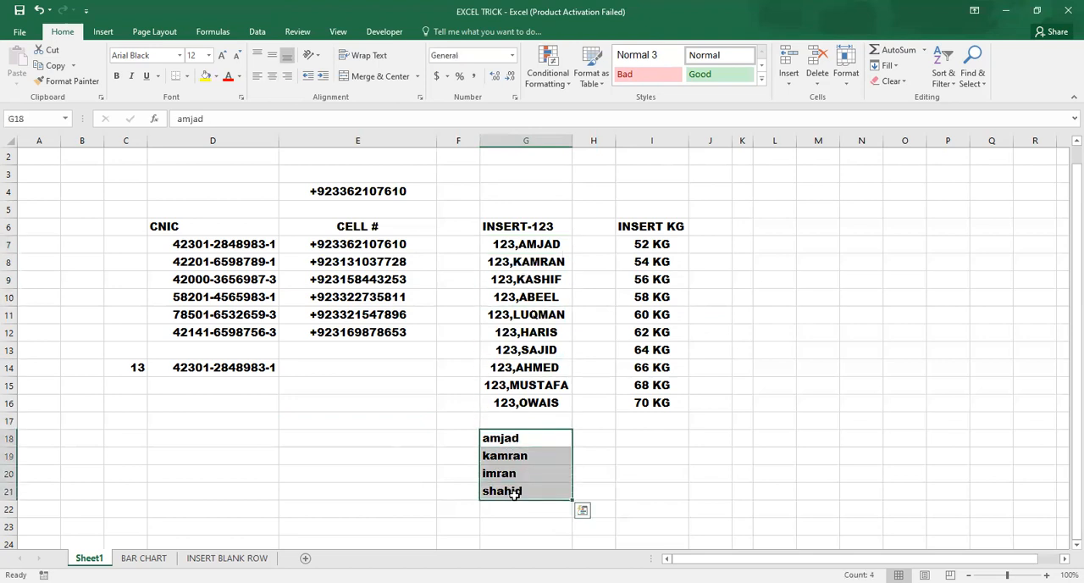
key(ctrl+1)
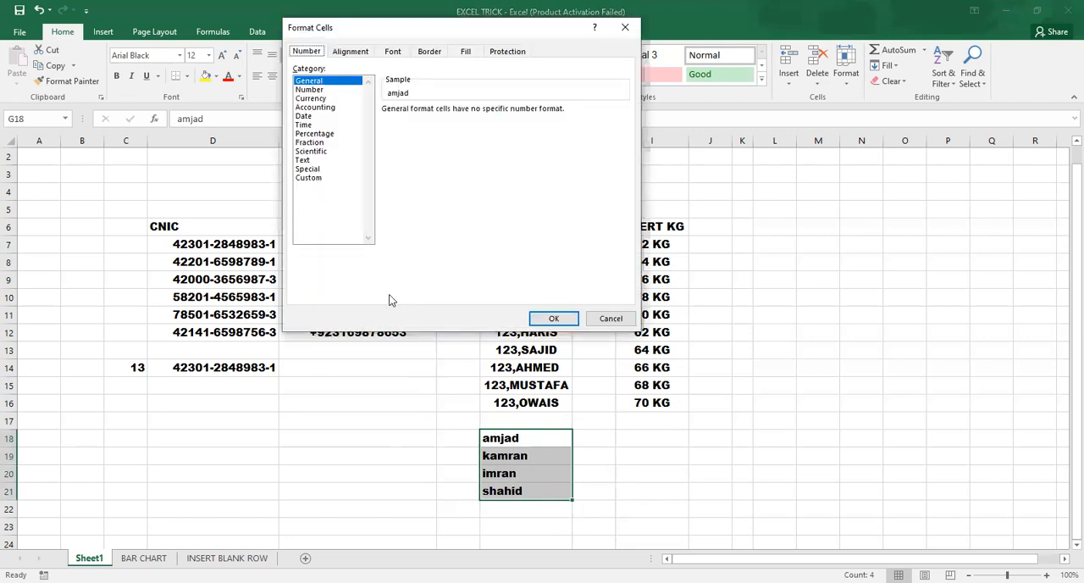
click(308, 178)
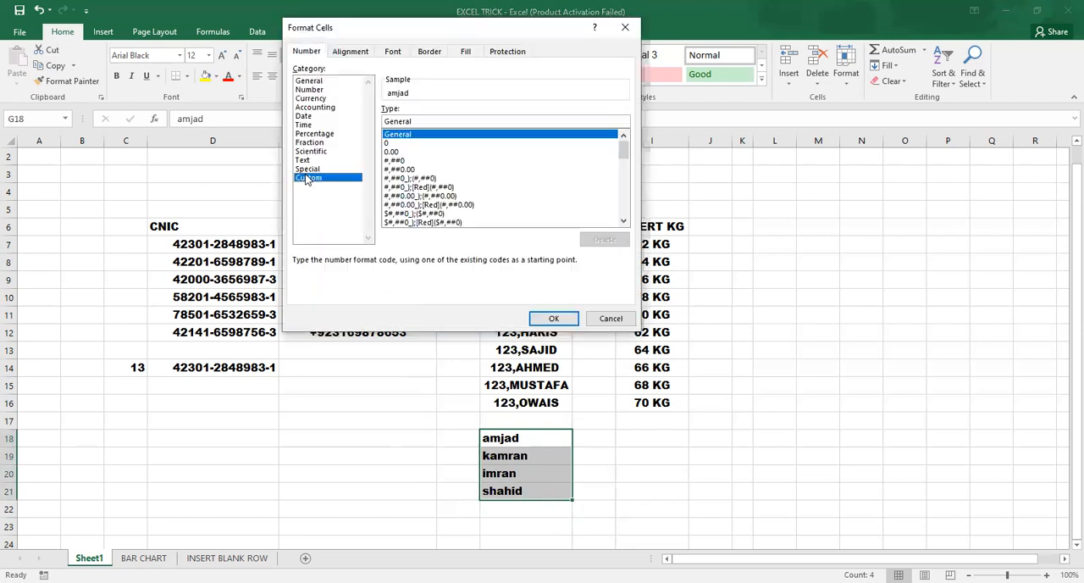
double_click(417, 120)
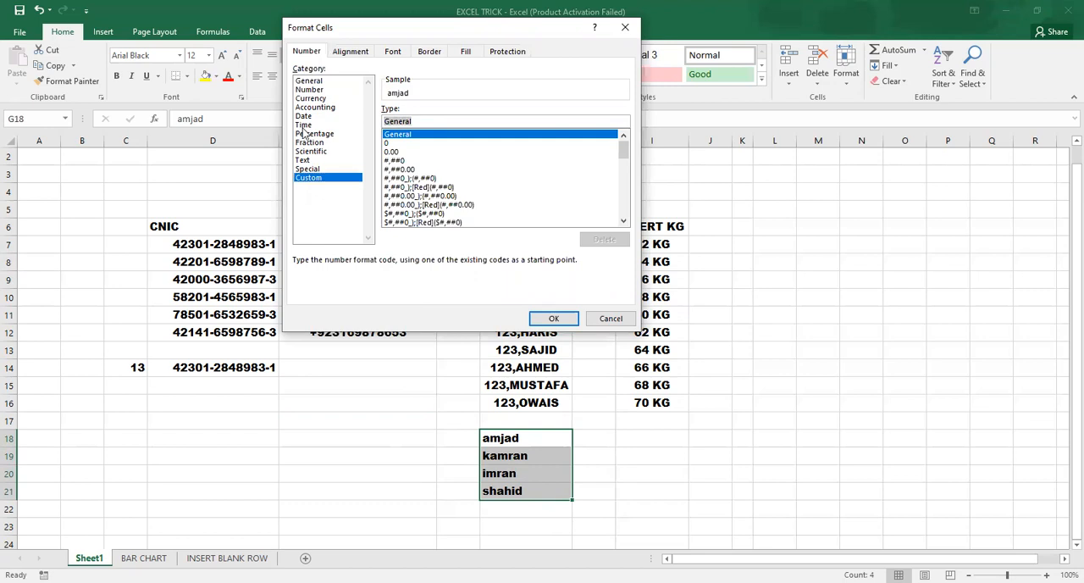
text(123,)
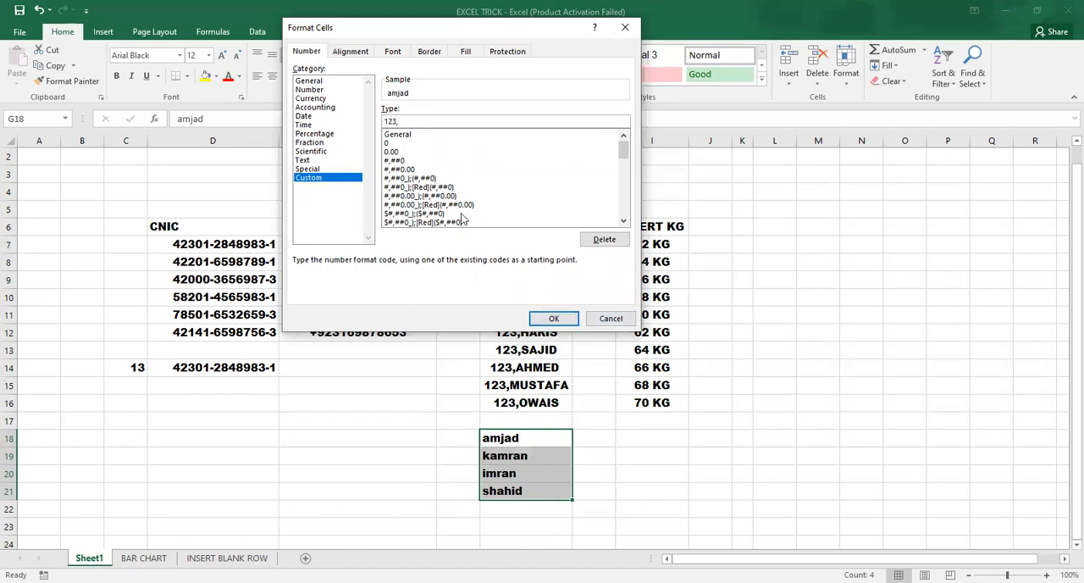
click(615, 318)
click(388, 367)
Step: Check which custom number format is used by the first name in the INSERT-123 list, cell G7
click(503, 245)
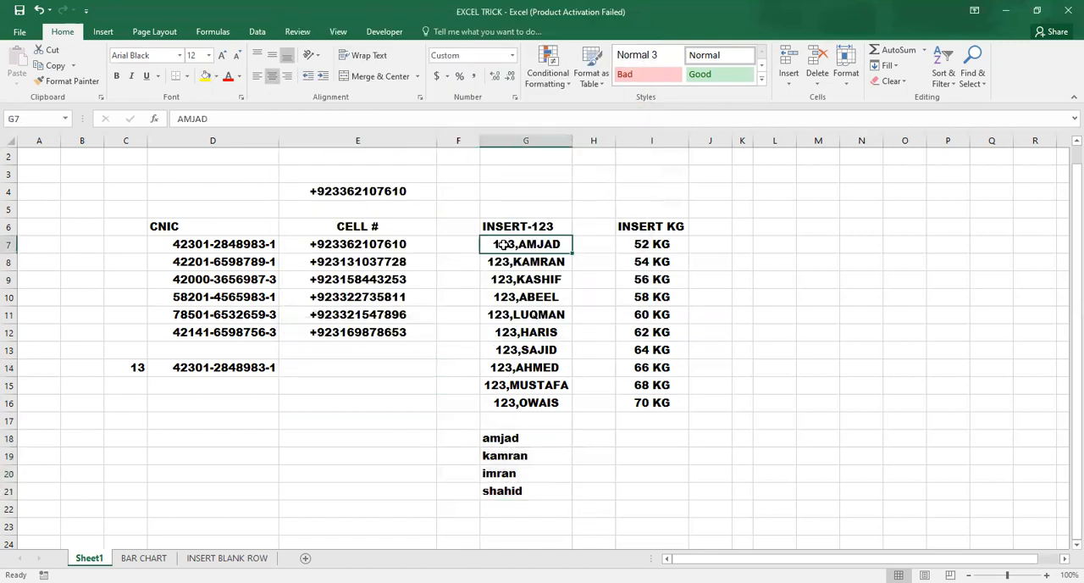
key(ctrl+1)
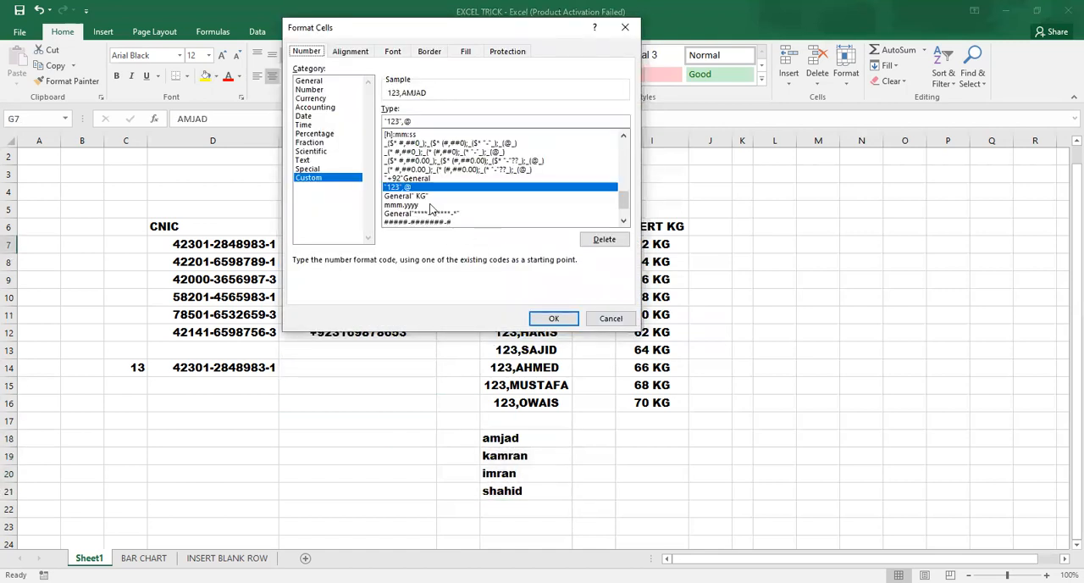
click(604, 319)
Step: Apply the custom number format "123",@ to the lowercase names in G18:G21
drag(507, 439, 527, 493)
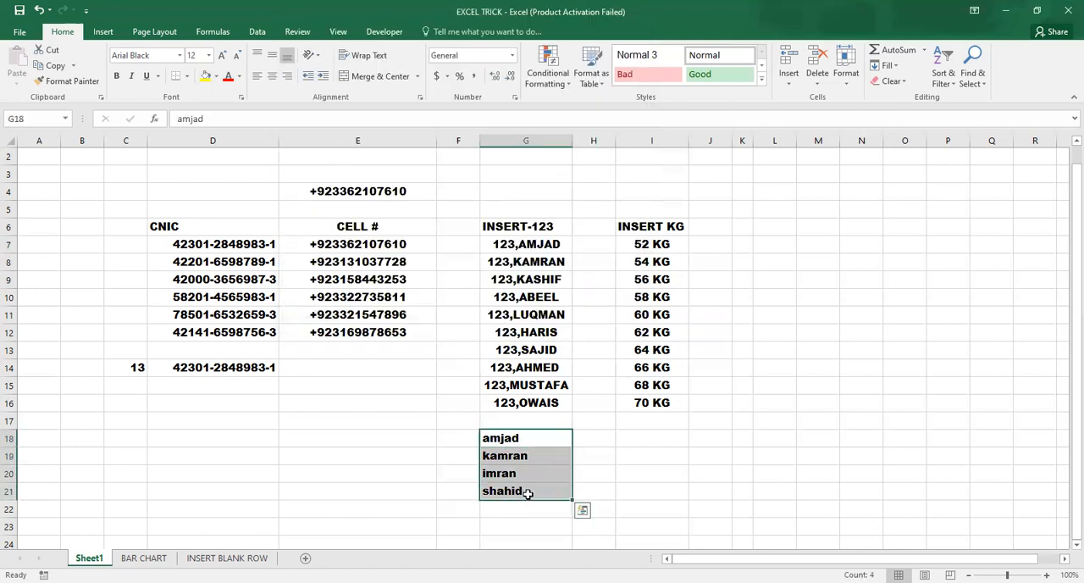
key(ctrl+1)
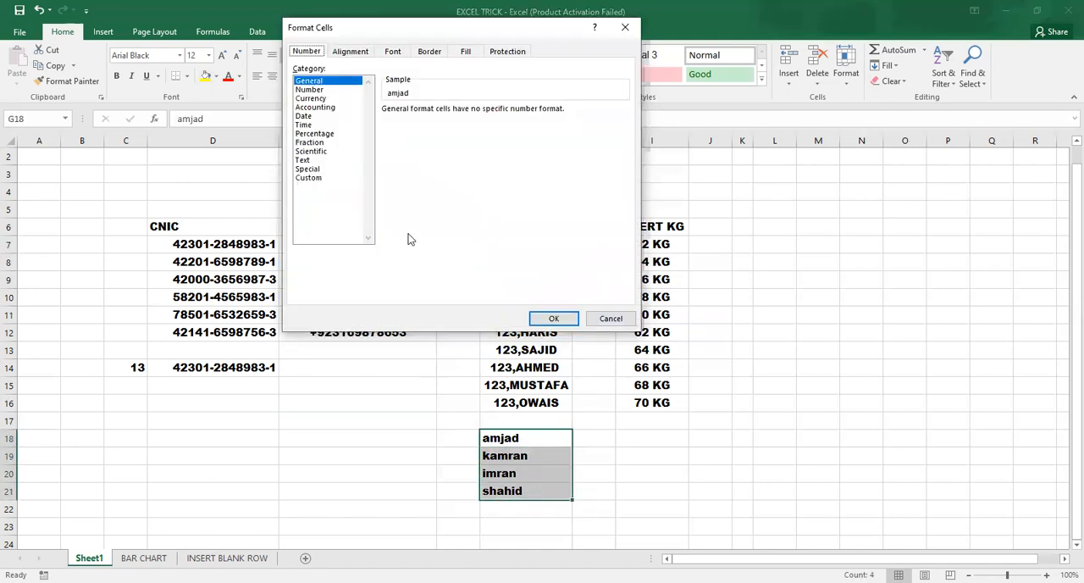
click(311, 178)
drag(421, 123, 327, 125)
text(")
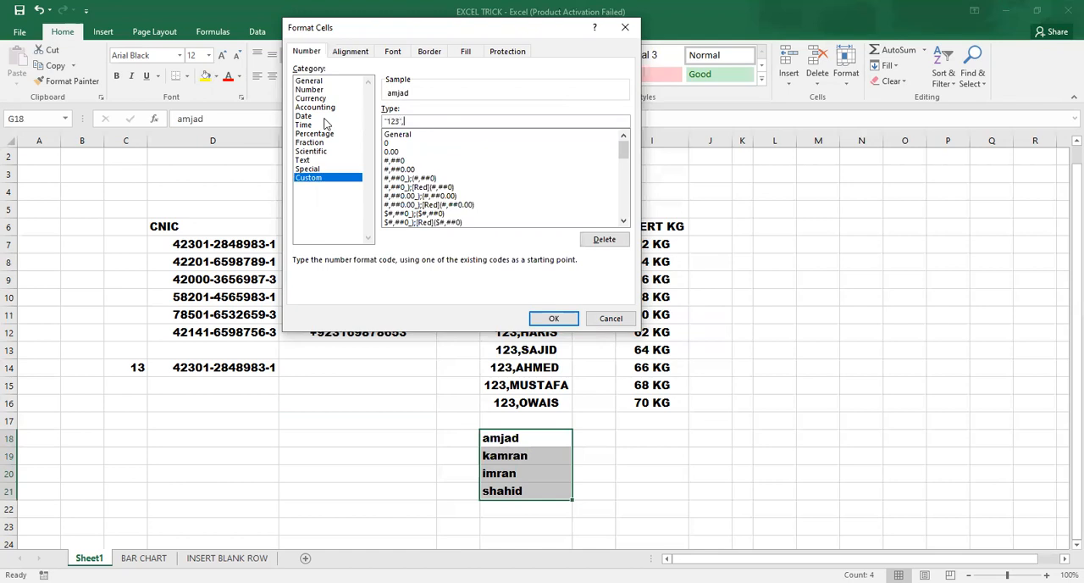
text(123",@)
click(553, 318)
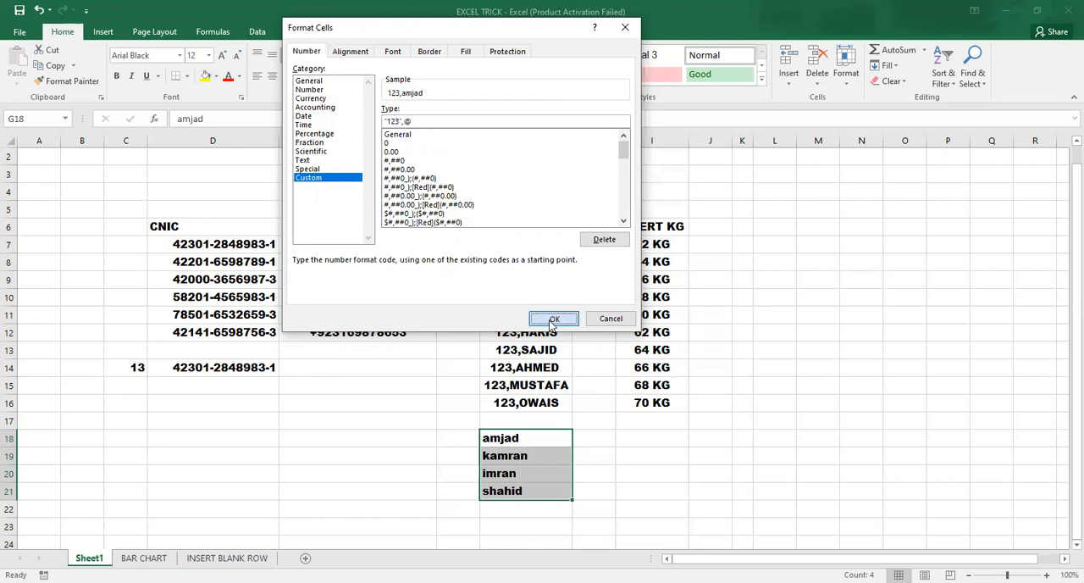
Step: Examine the formatted names in G18:G21 and compare their displayed and stored values
click(431, 443)
click(443, 508)
click(498, 441)
click(509, 511)
click(513, 492)
click(513, 439)
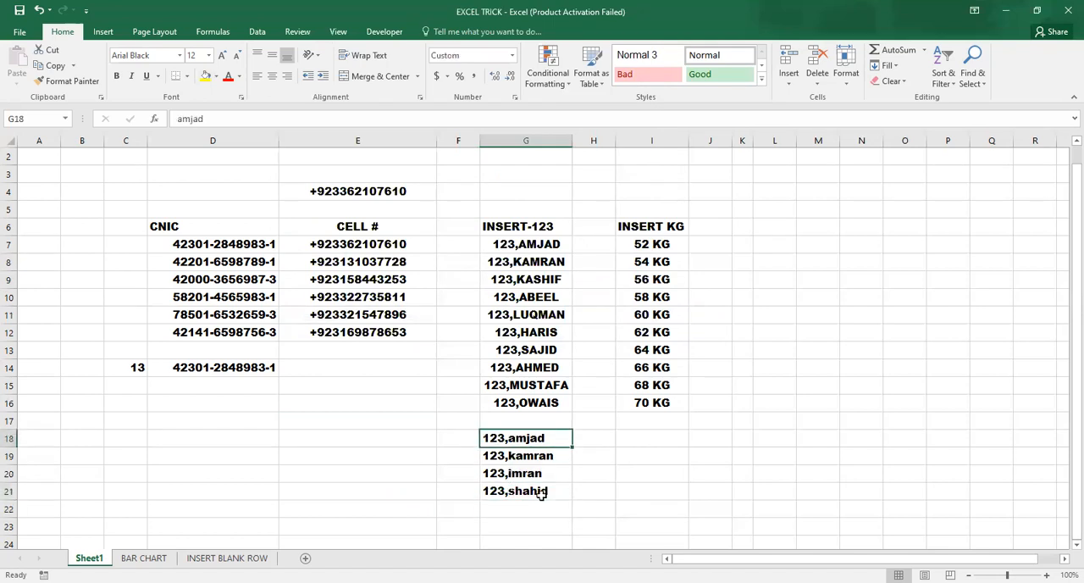
click(517, 471)
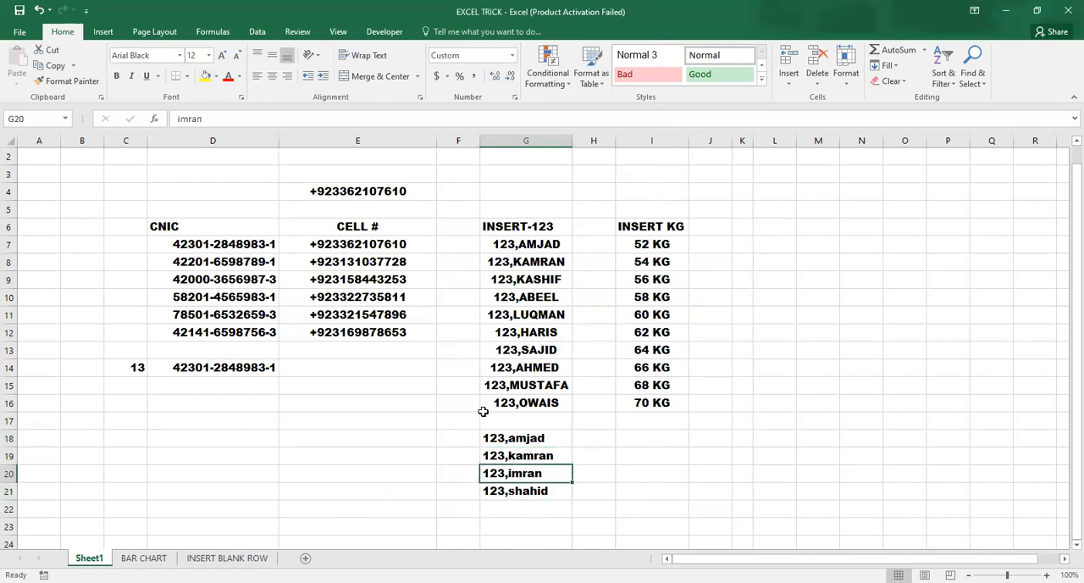
Step: Examine the INSERT KG entries in I7:I16 and compare their displayed and stored values
drag(652, 246, 678, 405)
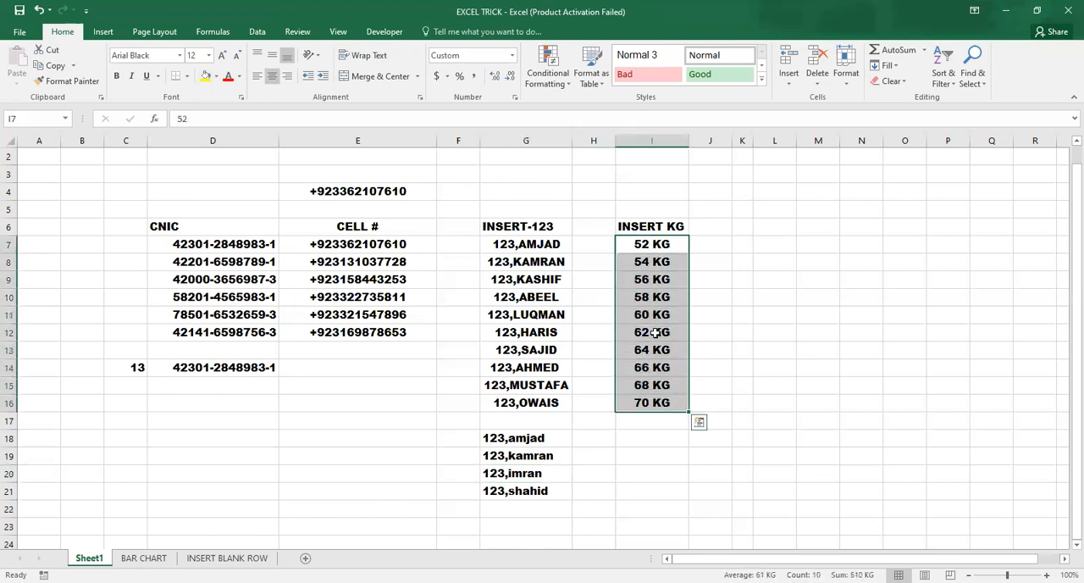
click(641, 280)
key(Up)
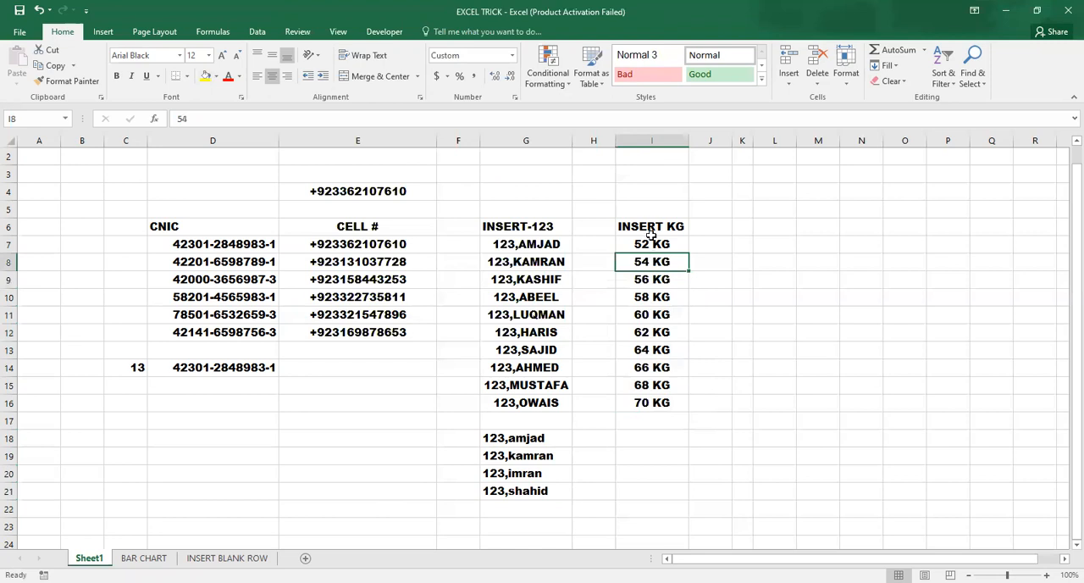
click(651, 232)
click(652, 280)
click(653, 243)
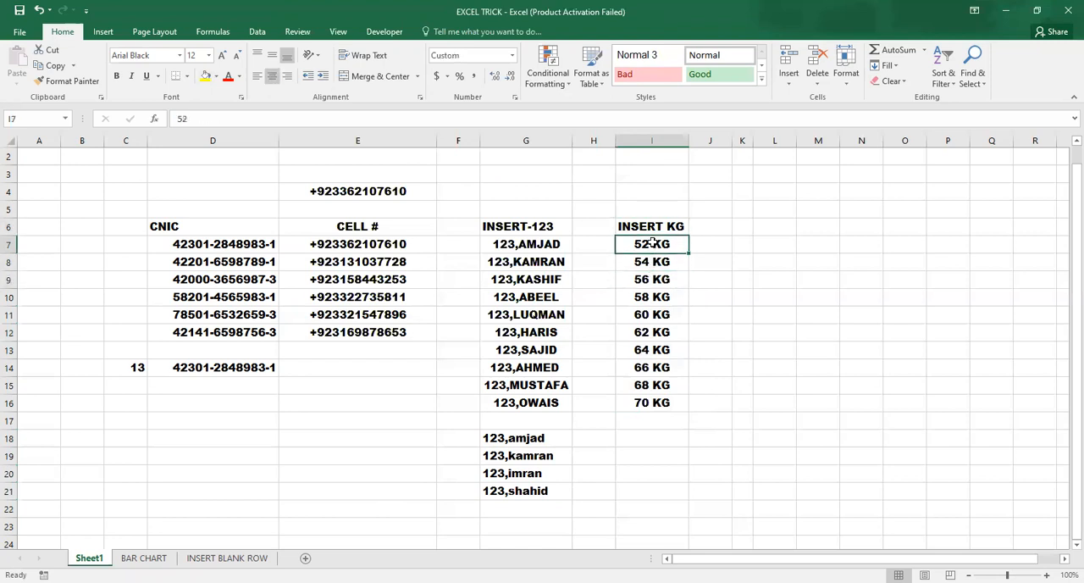
click(640, 294)
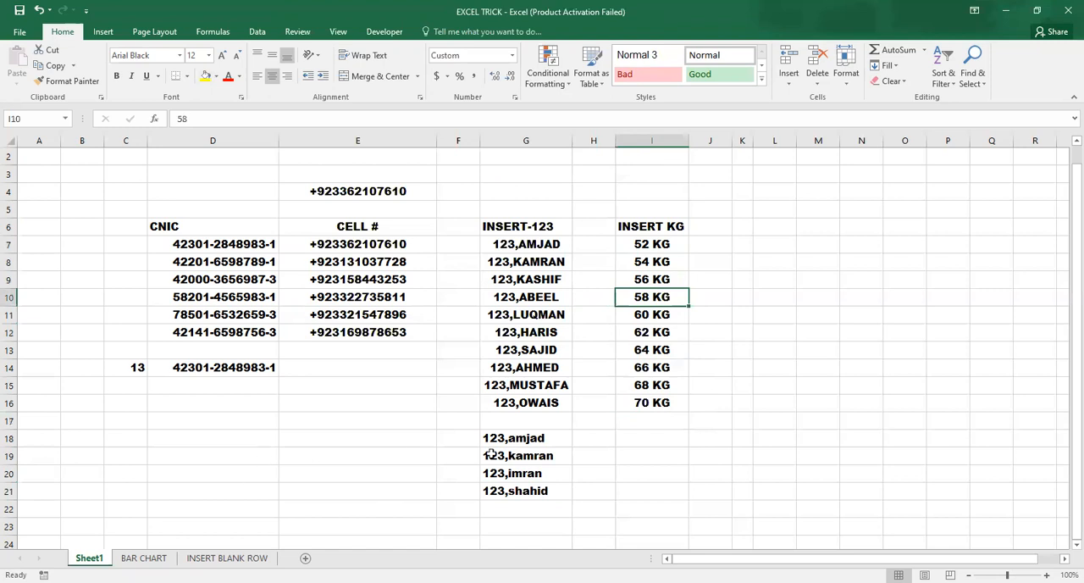
Step: Enter the sample weights 52, 54, 56, 58 and 60 in cells I18 to I22, below the INSERT KG list
click(649, 458)
click(648, 423)
click(647, 441)
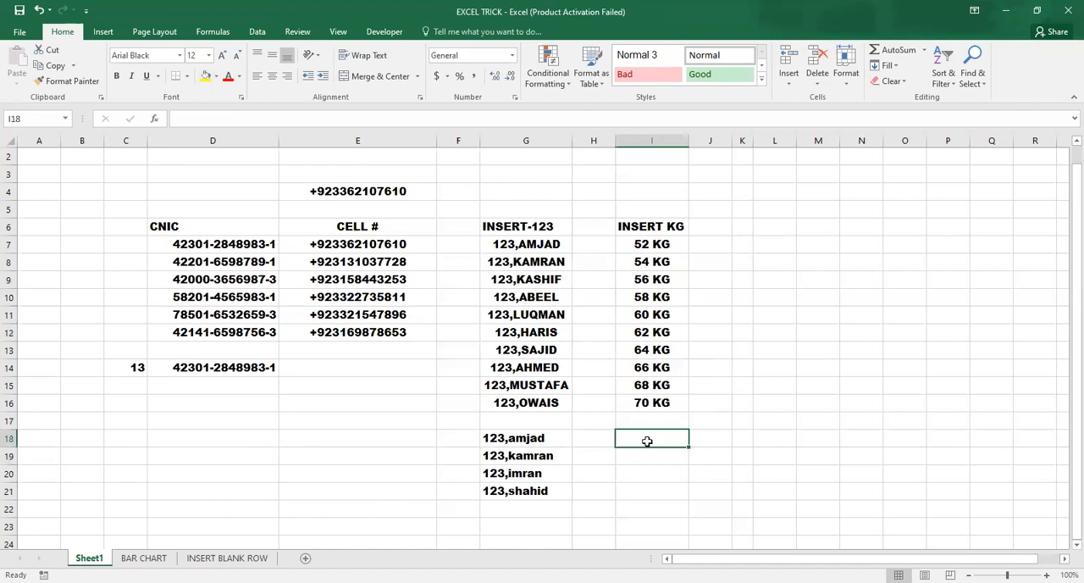
text(52)
key(Return)
text(54)
key(Return)
text(56)
key(Return)
text(58)
key(Return)
text(60)
key(Return)
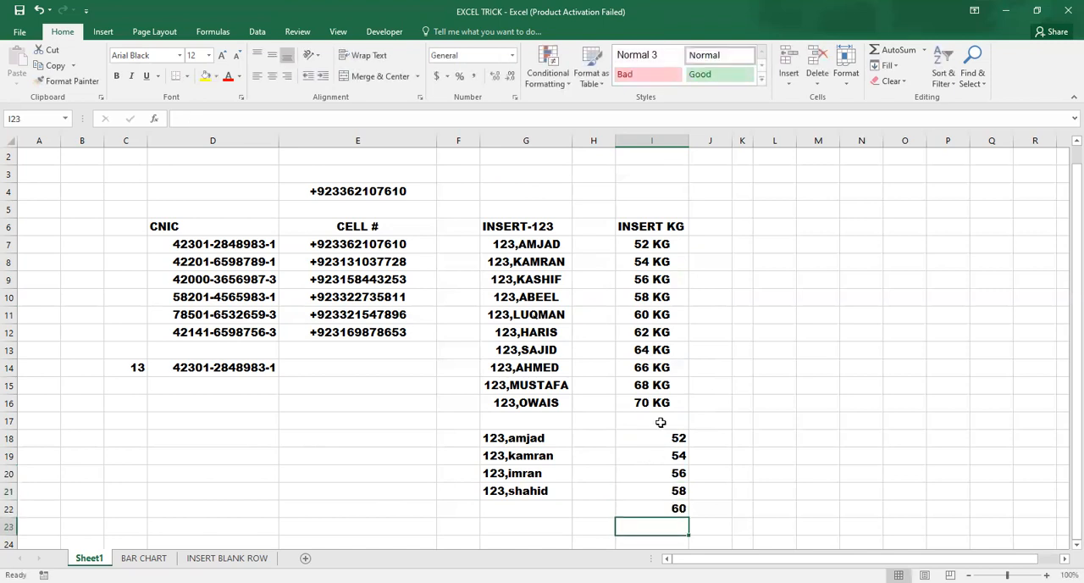
Step: Compare the formatted INSERT KG entries with the plain weights in I18:I22, inspecting the content of I18
click(645, 278)
click(660, 246)
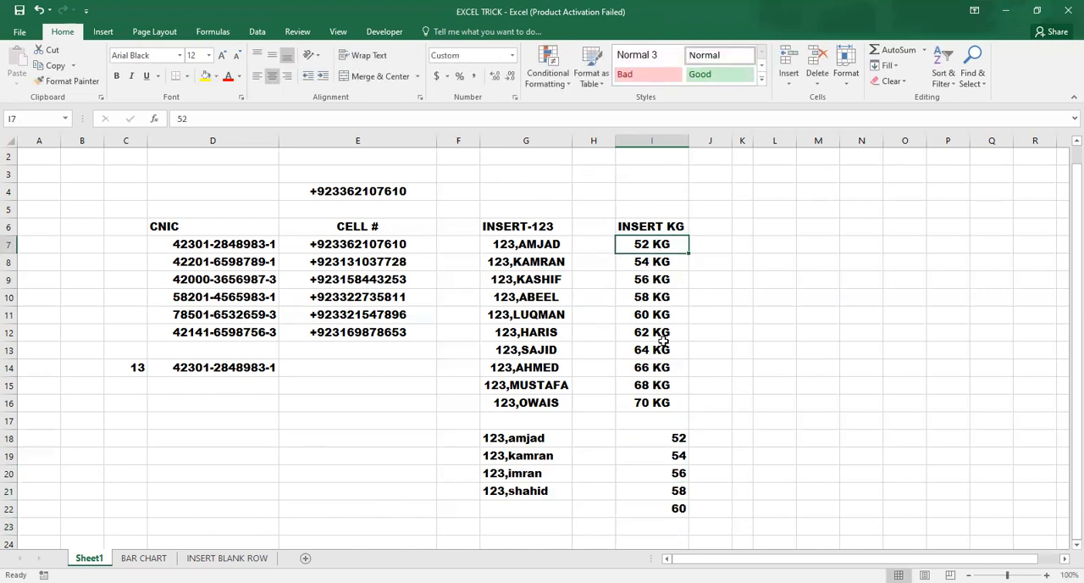
drag(653, 438, 650, 509)
click(650, 492)
key(Up)
key(Up)
key(Up)
key(F2)
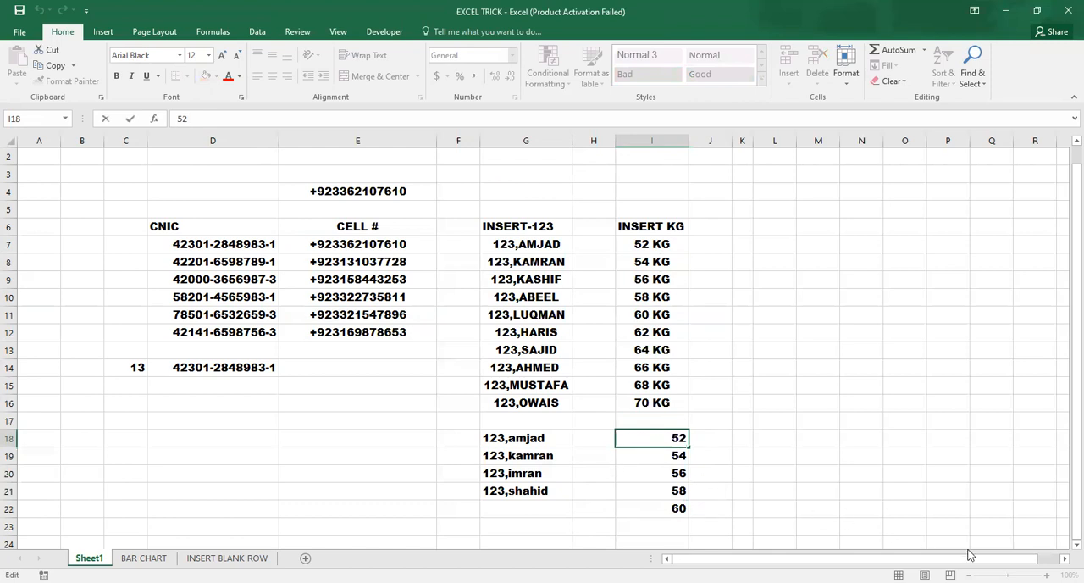
click(655, 510)
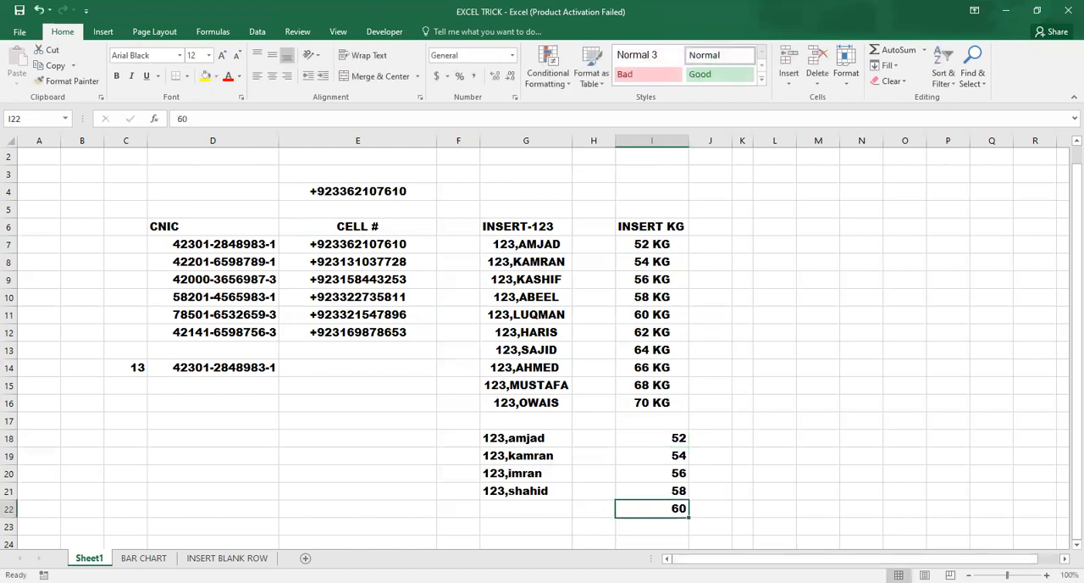
Step: Check which custom number format is used by the INSERT KG entry in I14
scroll(963, 540, up, 3)
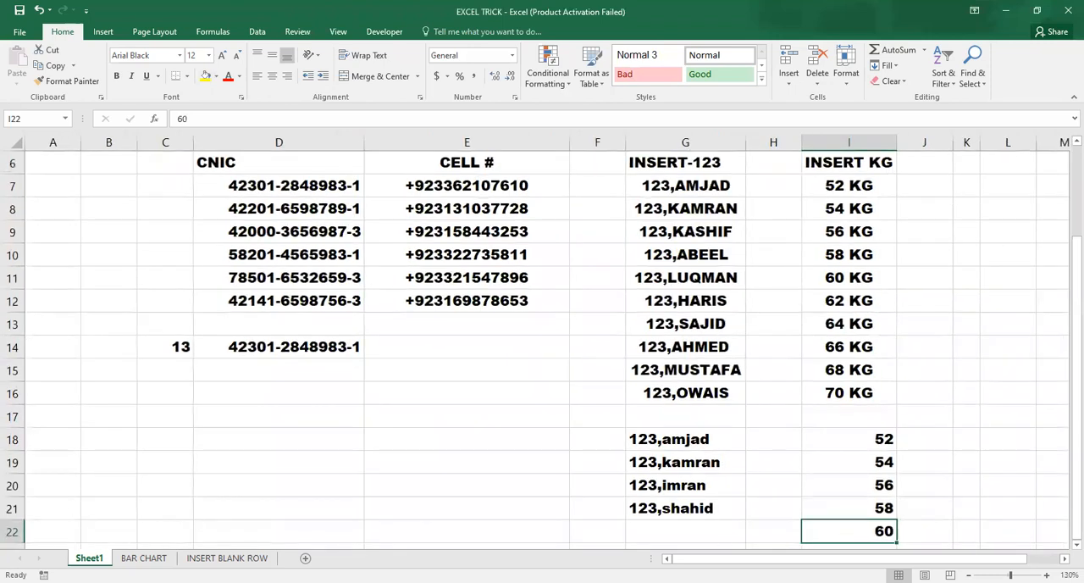
click(854, 429)
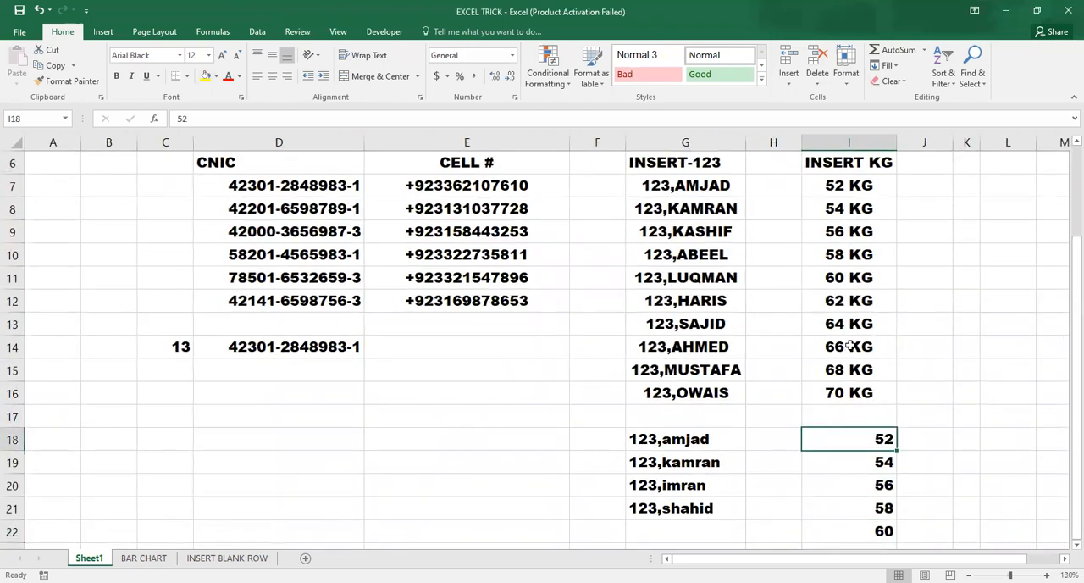
click(852, 347)
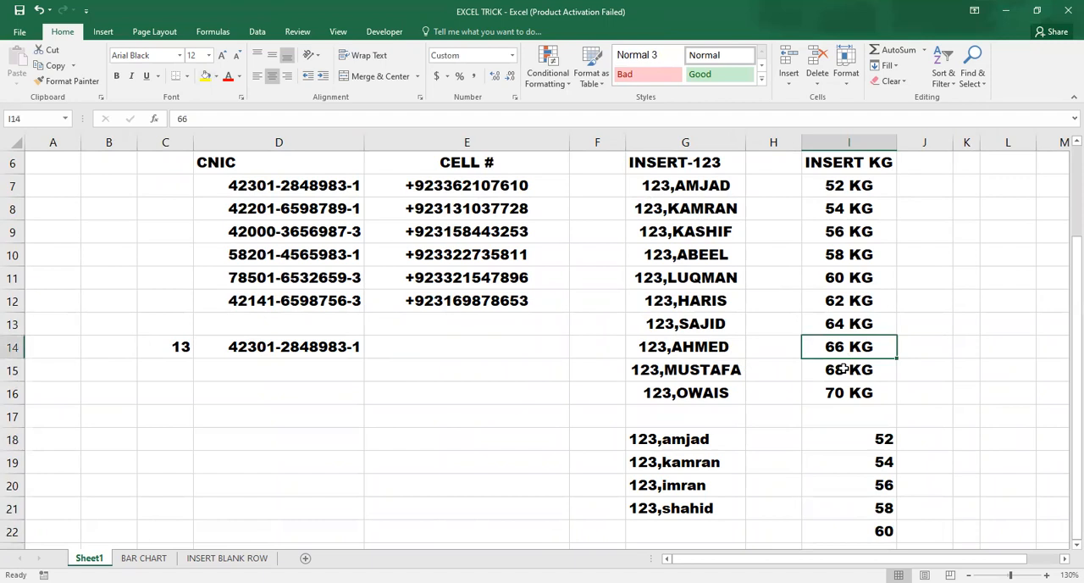
key(ctrl+1)
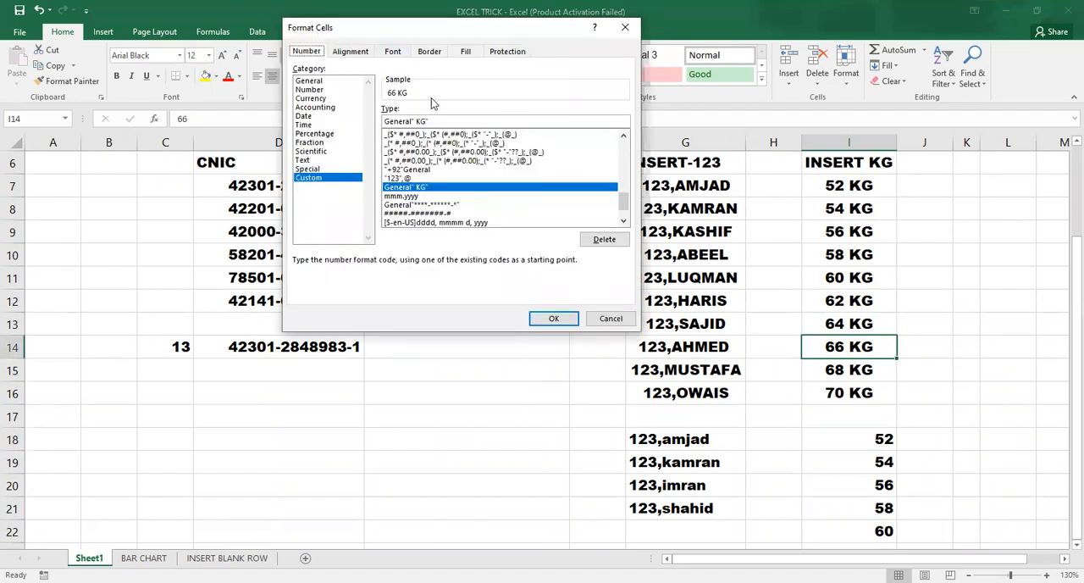
click(566, 322)
Step: Apply the custom number format General"KG" to the weights in I18:I22
drag(839, 438, 855, 532)
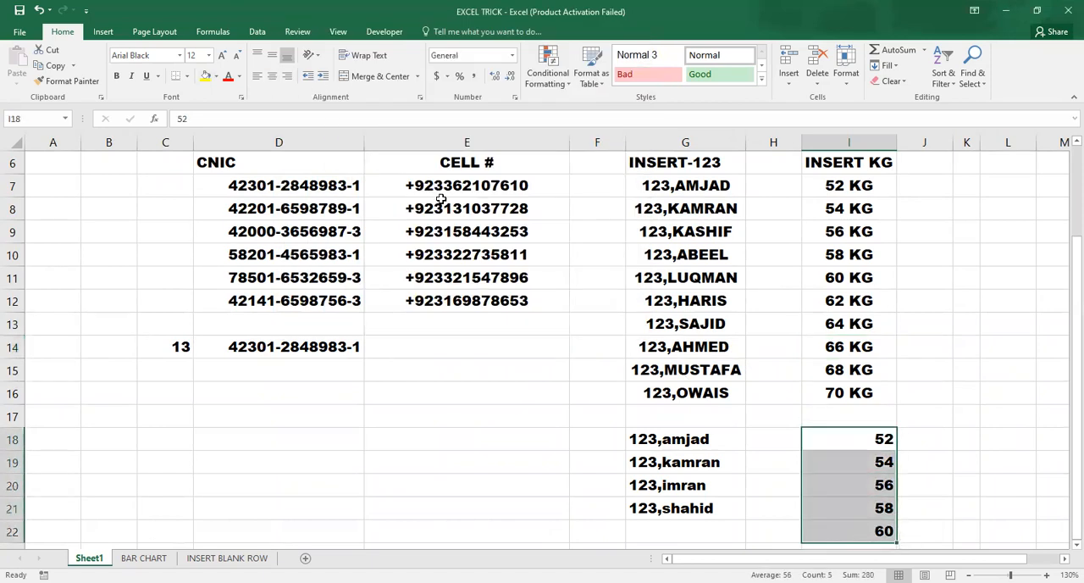
key(ctrl+1)
click(308, 178)
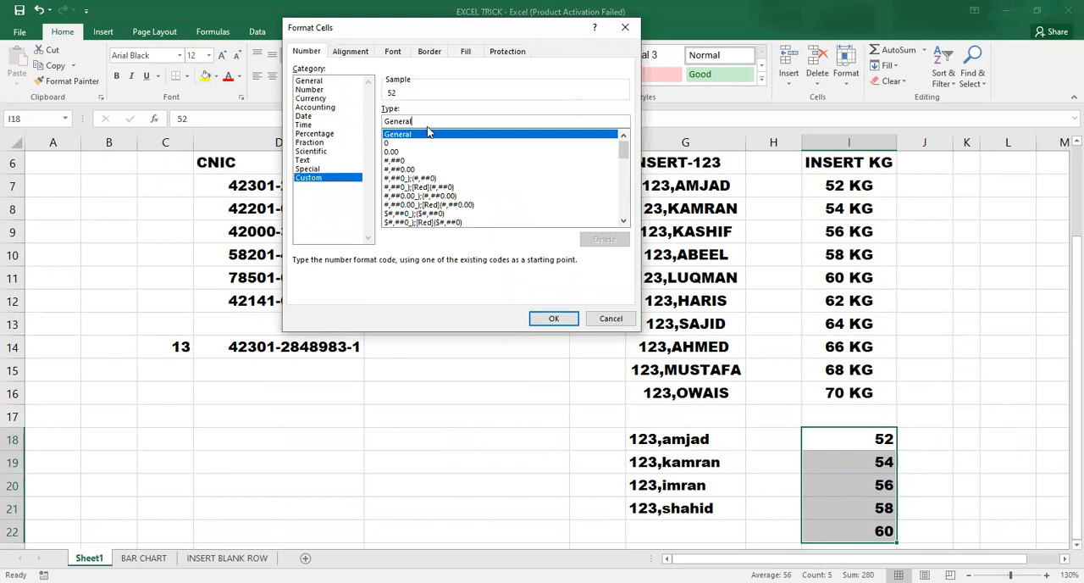
text("KG)
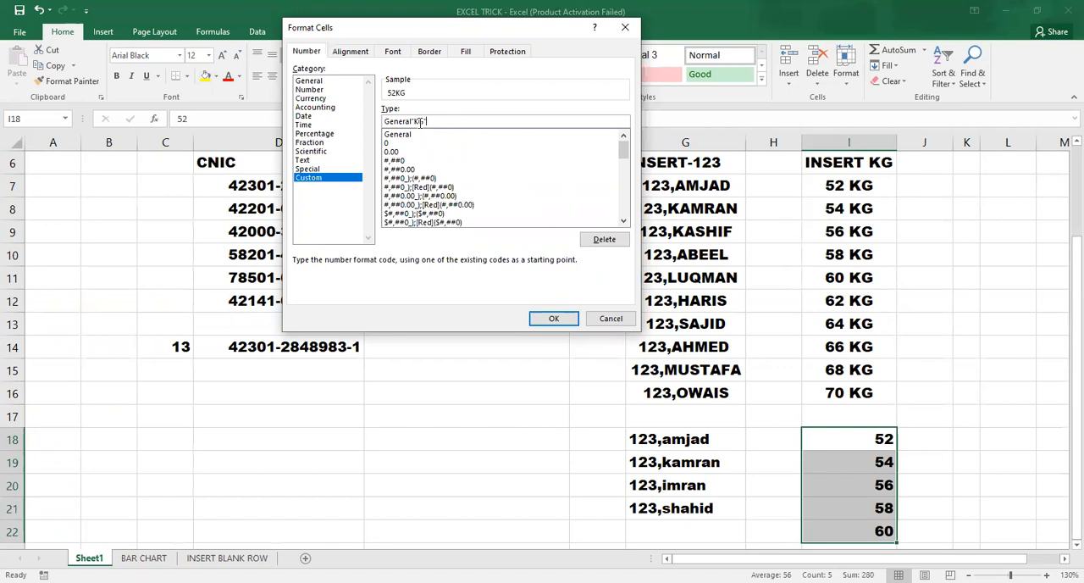
click(556, 320)
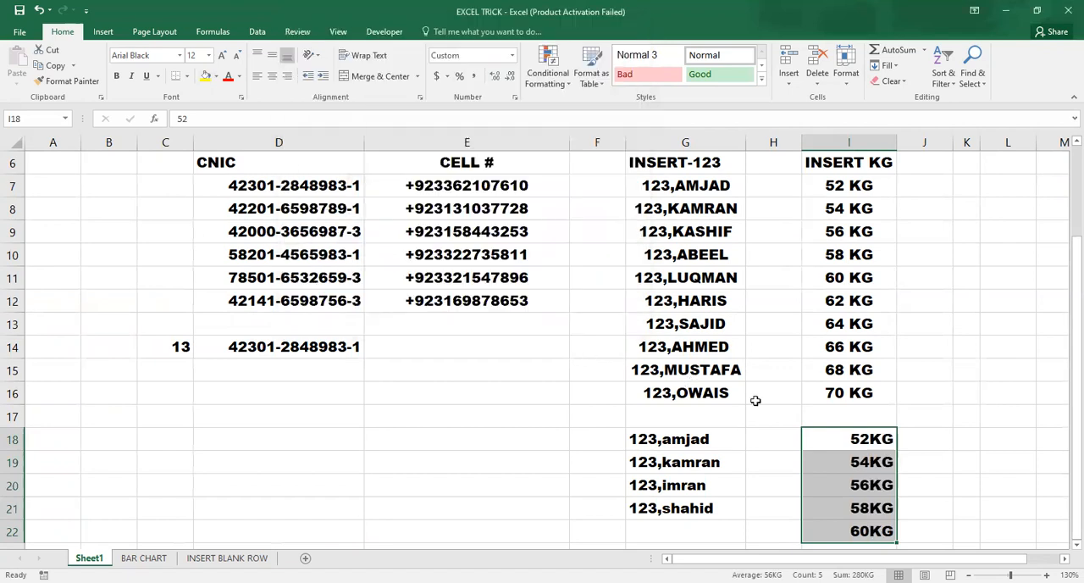
click(798, 413)
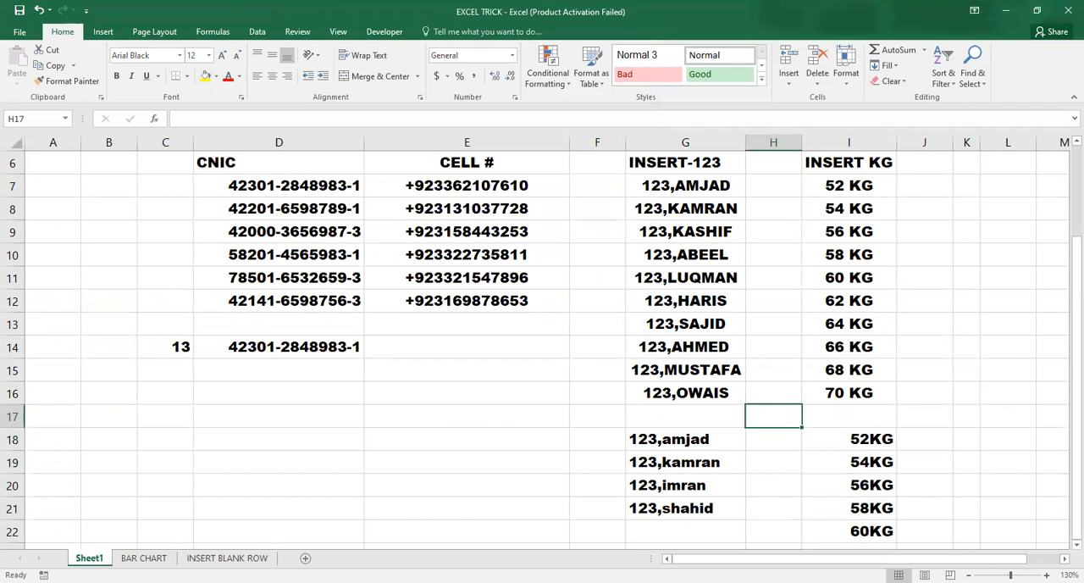
Step: Change the custom number format of the weights in I18:I22 to General" KG", with a space before KG
drag(853, 432, 860, 529)
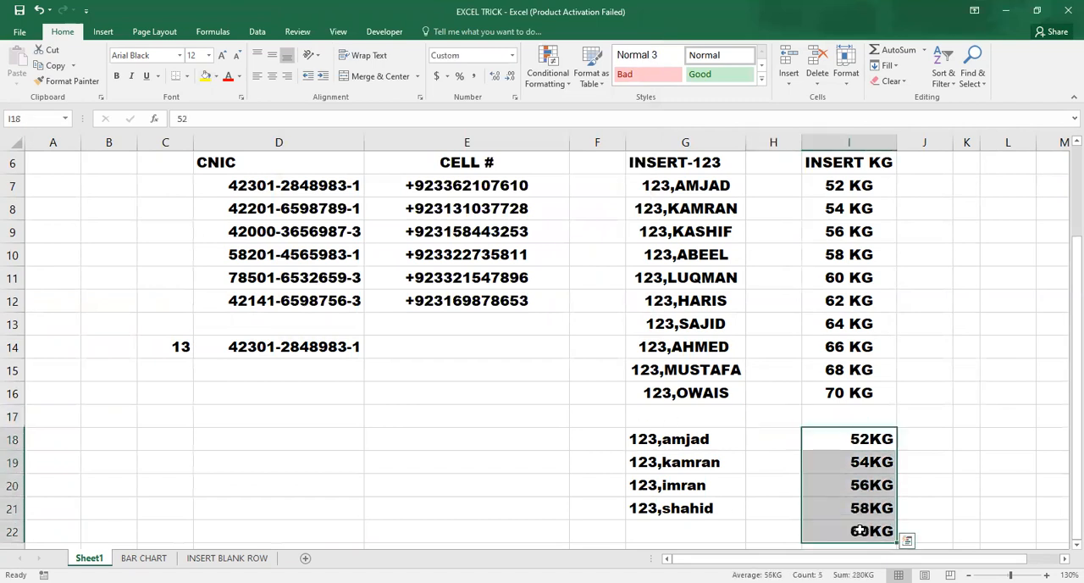
key(ctrl+1)
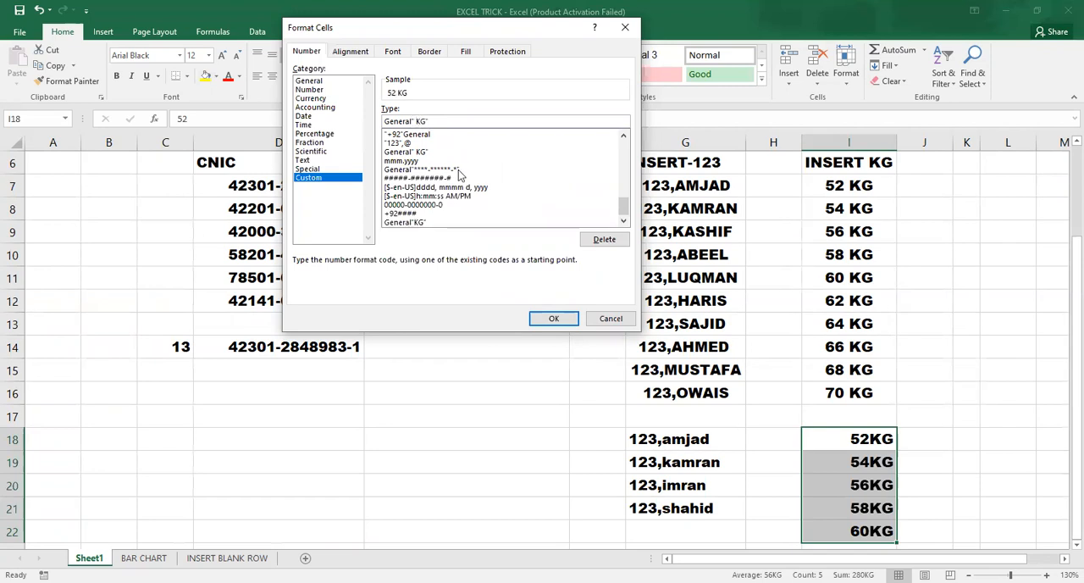
key(Return)
click(757, 416)
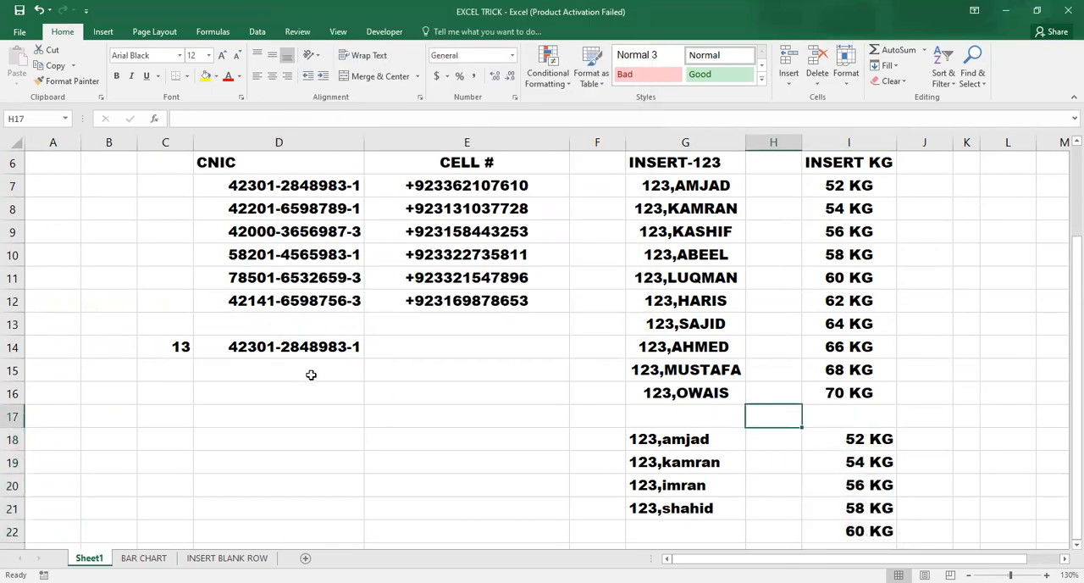
drag(886, 438, 870, 524)
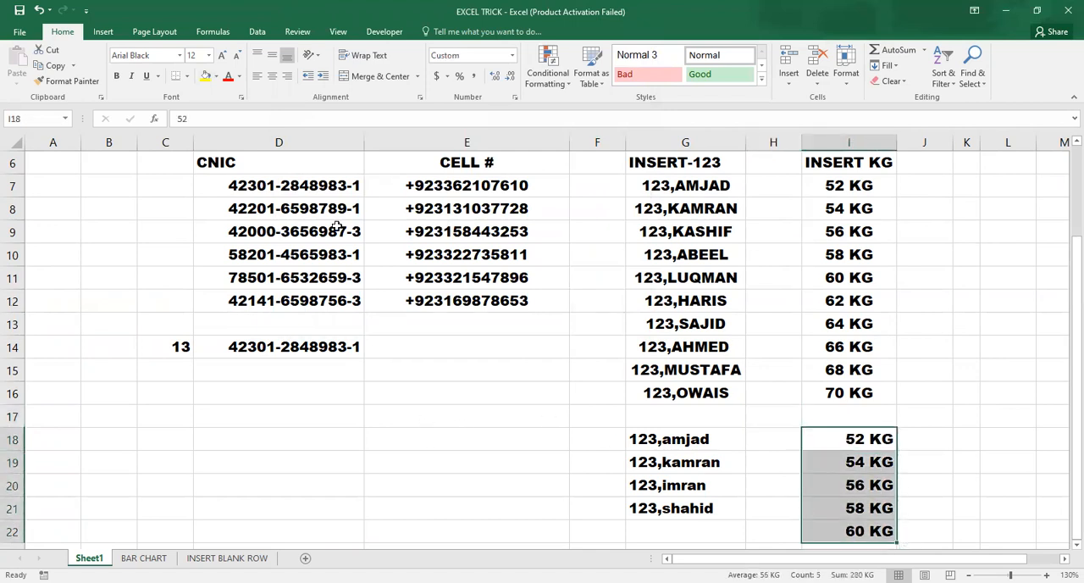
Step: Review the stored contents of formatted cells in the CNIC, CELL #, INSERT-123 and INSERT KG columns
click(234, 190)
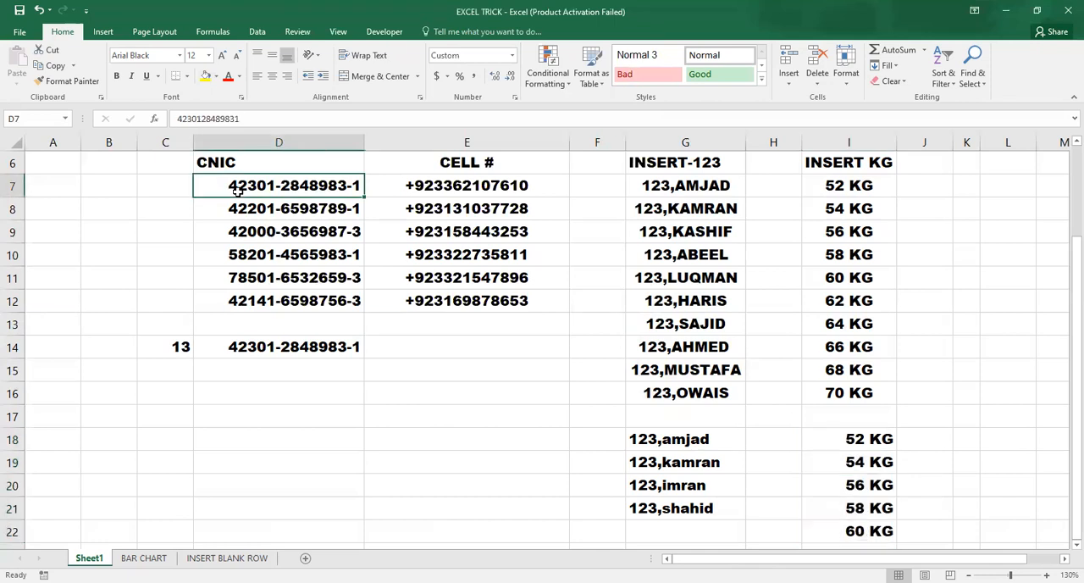
click(407, 201)
click(709, 194)
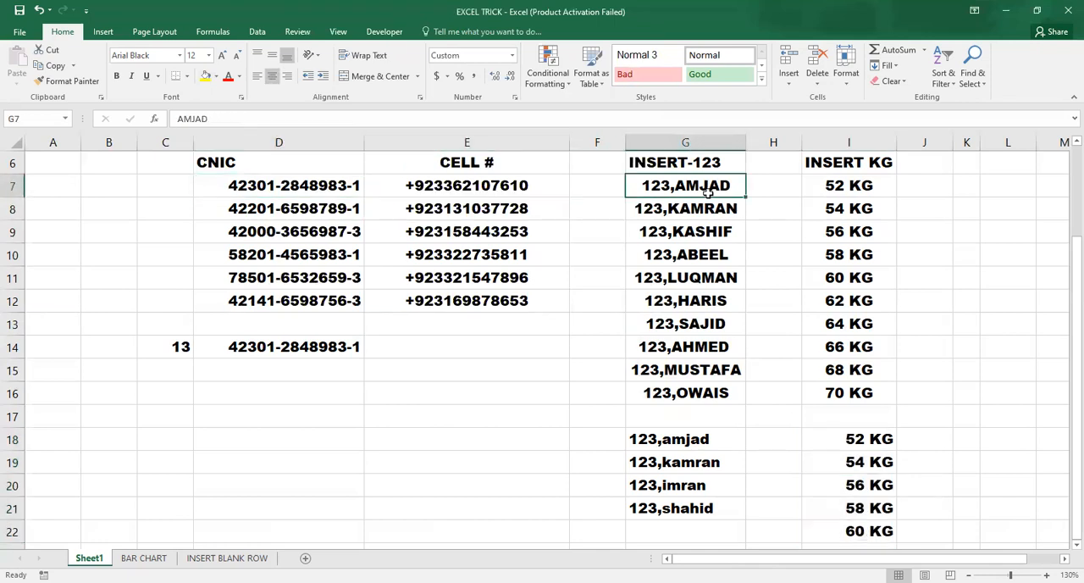
click(702, 272)
click(671, 188)
click(628, 207)
click(653, 188)
click(860, 193)
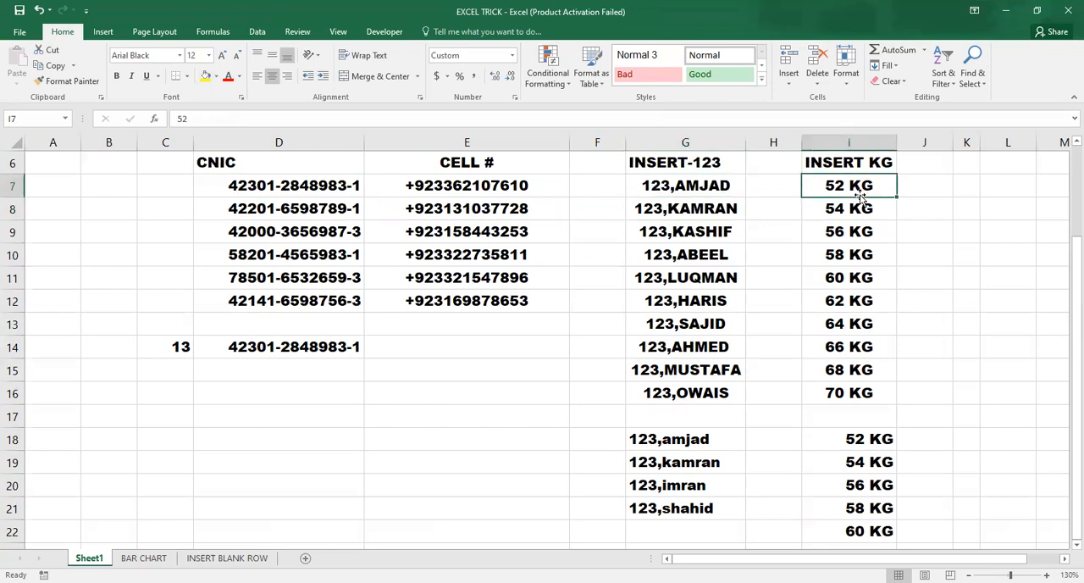
click(857, 233)
click(863, 185)
click(868, 246)
click(877, 186)
click(874, 217)
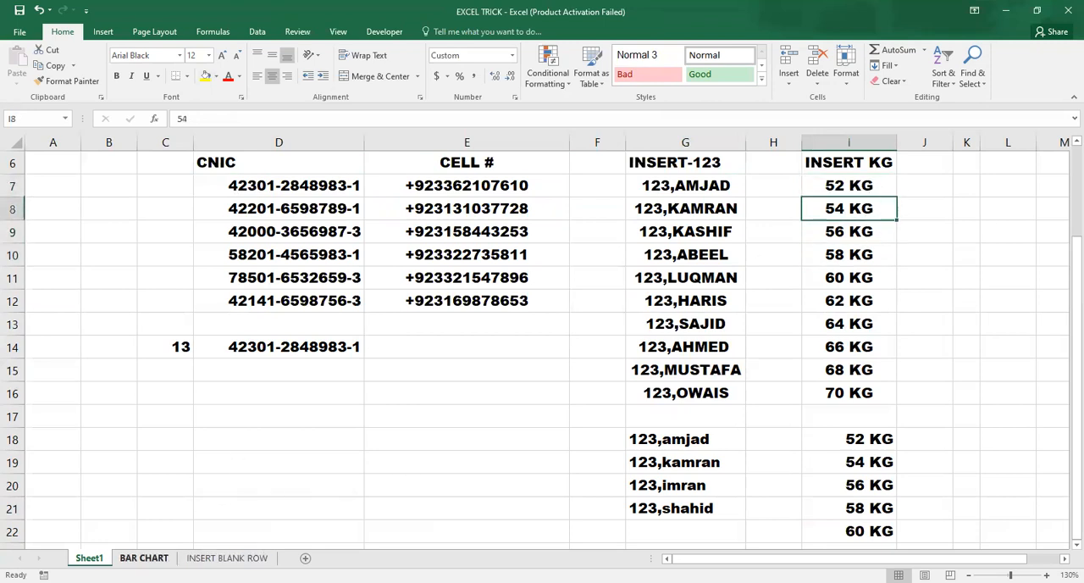
Step: Examine the salesman and sales data in A3:B8 and the Sales chart on the BAR CHART sheet at 200% zoom
click(144, 558)
click(224, 449)
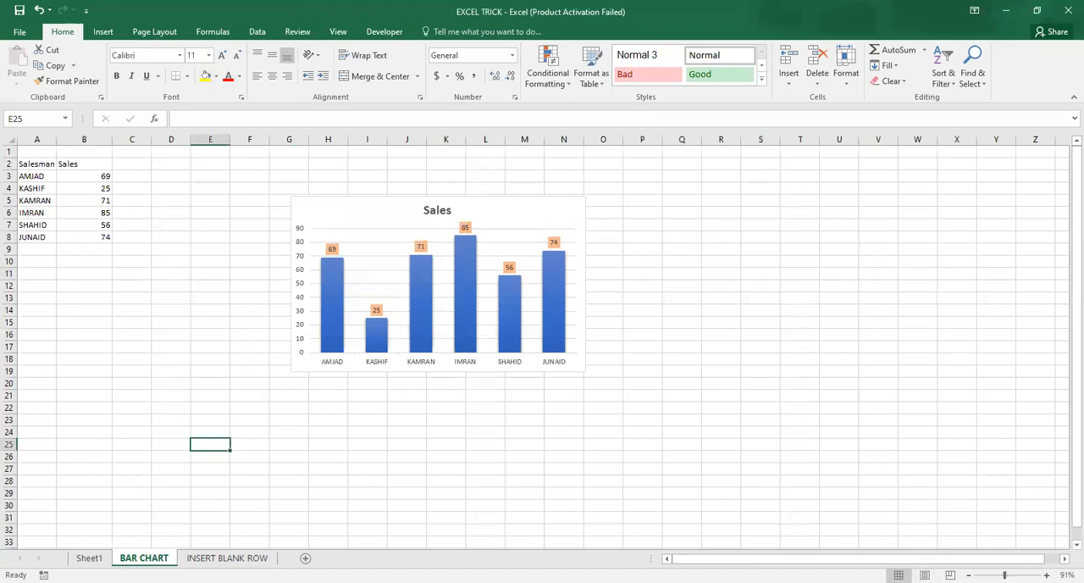
click(1048, 576)
click(1047, 575)
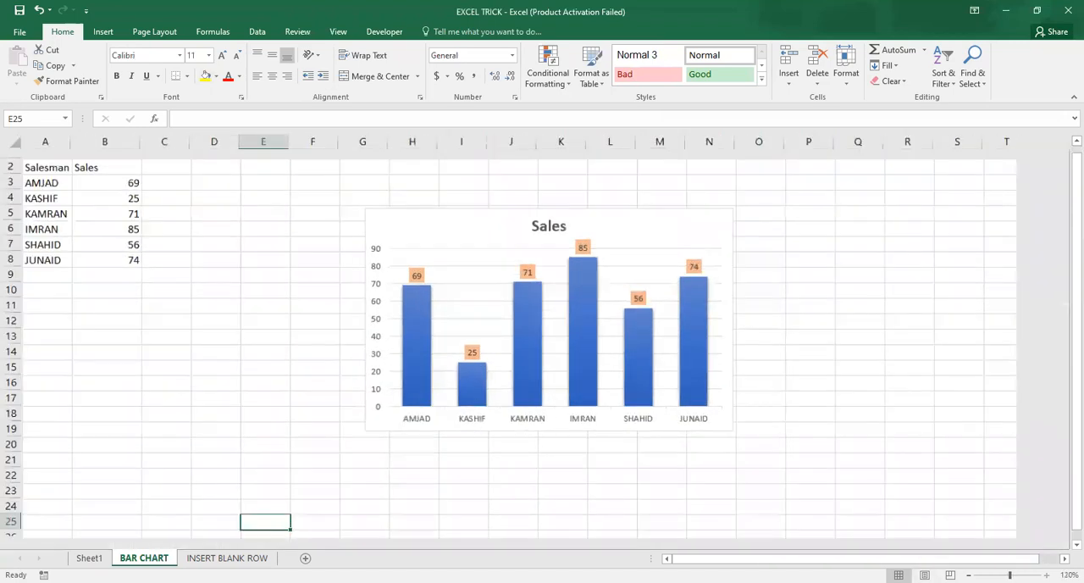
click(1047, 575)
click(1047, 575)
click(1048, 575)
click(1047, 575)
click(1047, 575)
click(1047, 575)
click(1047, 575)
click(1047, 576)
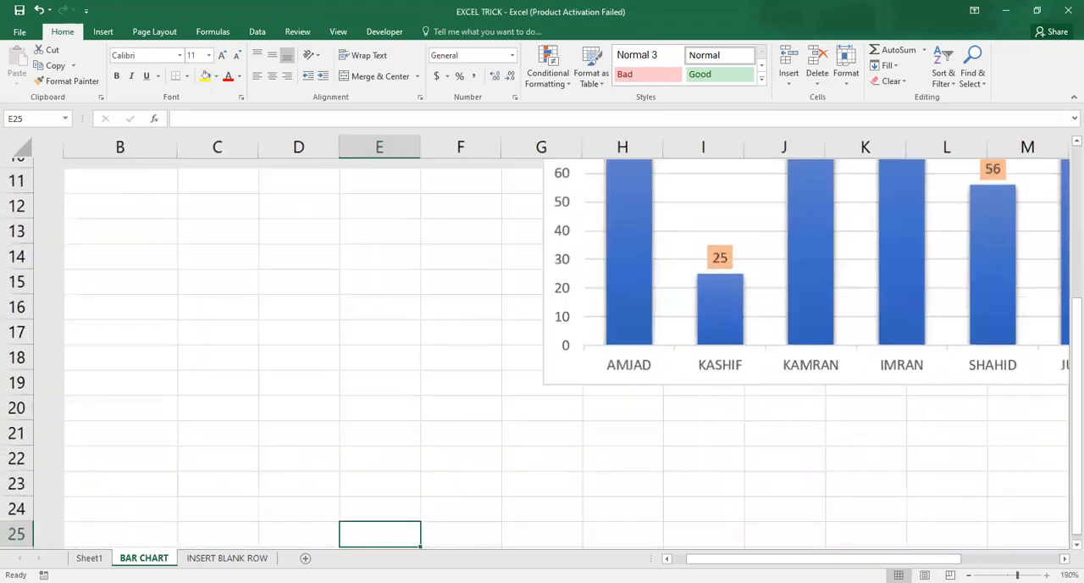
click(1048, 575)
click(315, 315)
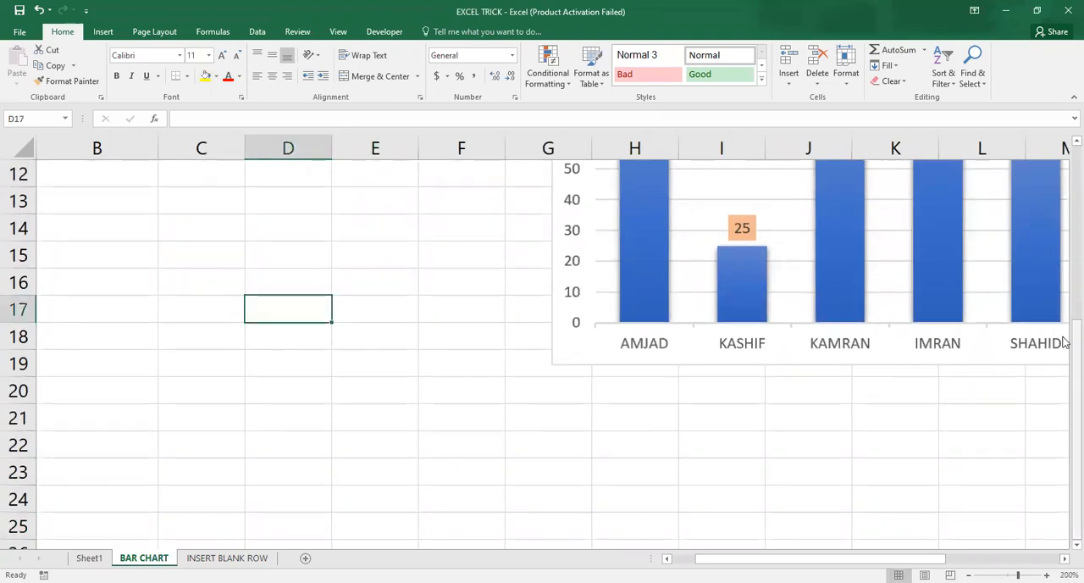
scroll(1066, 341, up, 3)
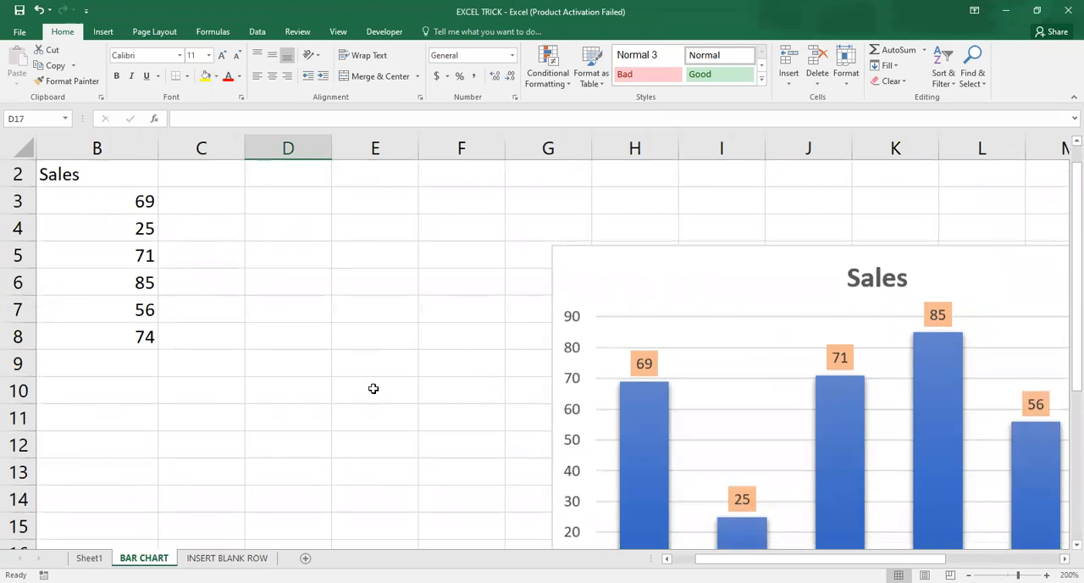
click(667, 559)
drag(56, 198, 201, 344)
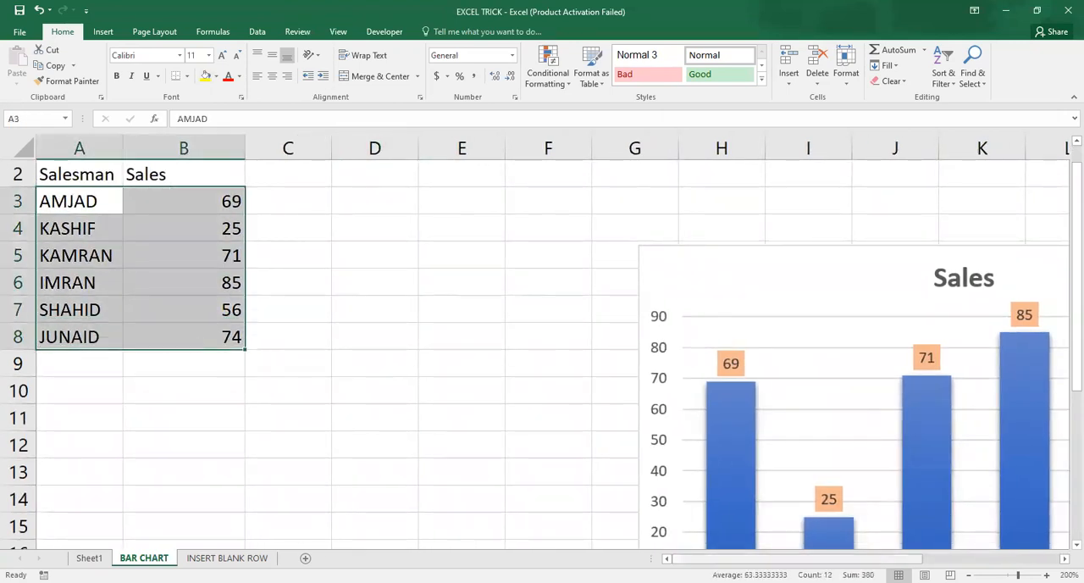
drag(718, 558, 849, 553)
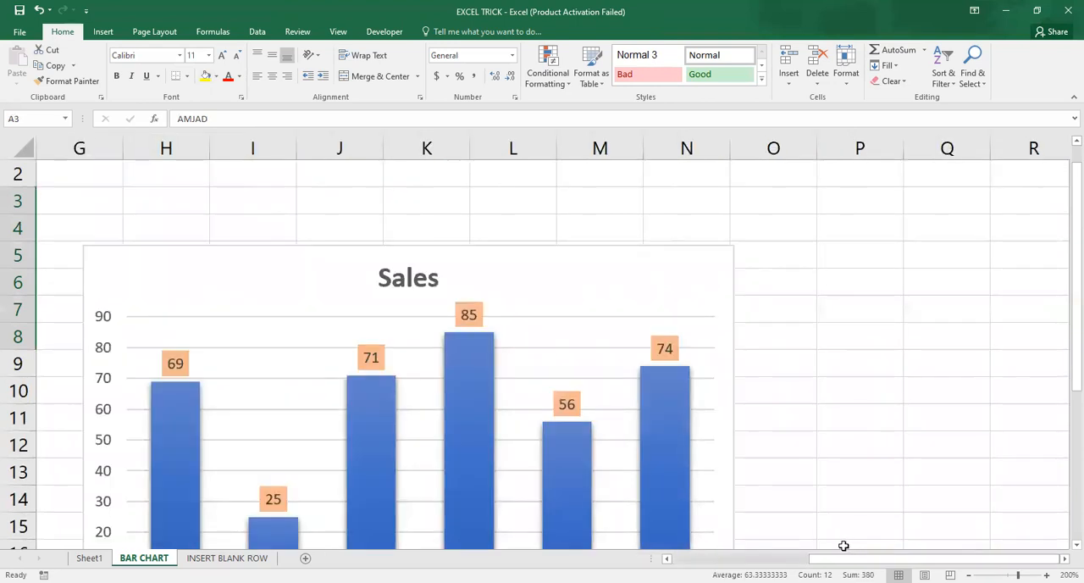
Step: Give the Sales chart's data labels a solid dark green fill with 49% transparency
click(628, 442)
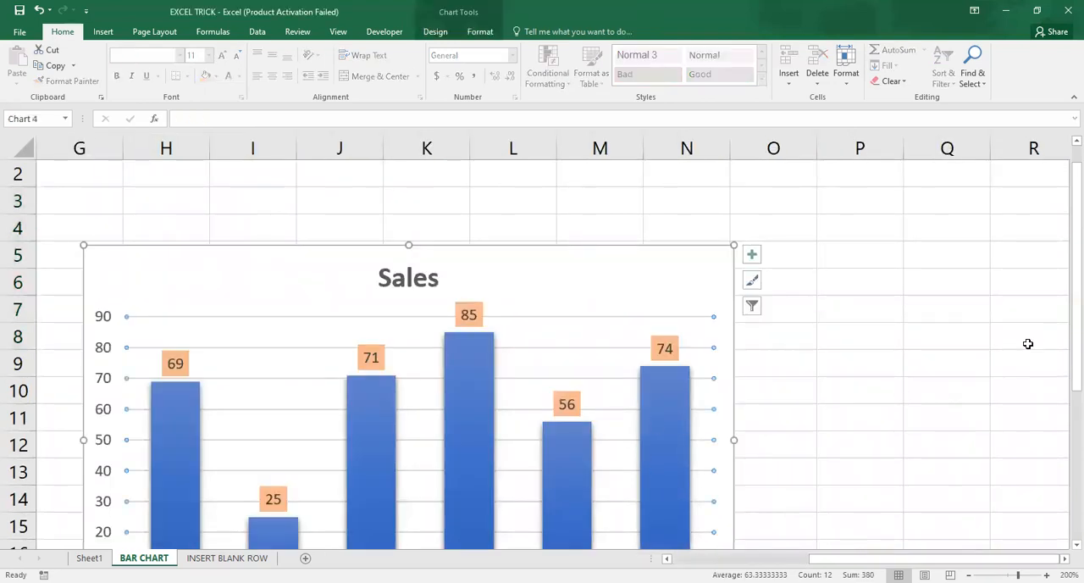
scroll(1064, 349, down, 2)
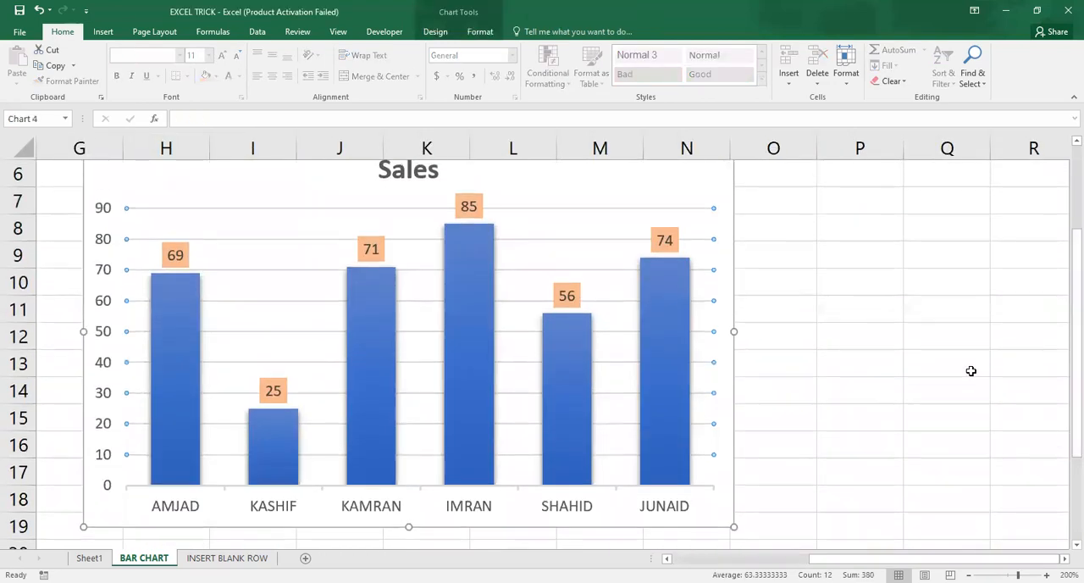
click(665, 240)
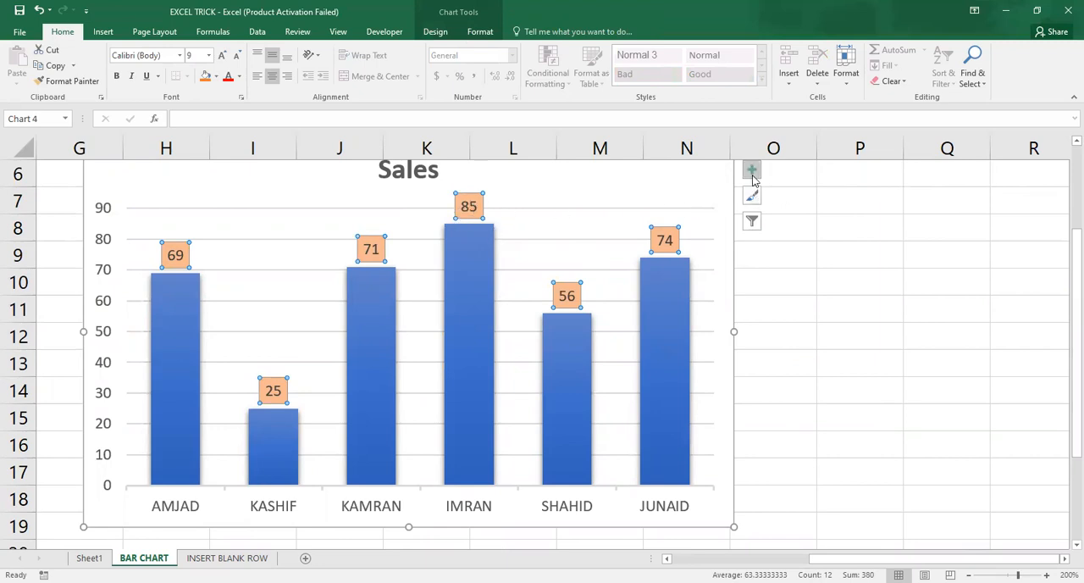
click(754, 225)
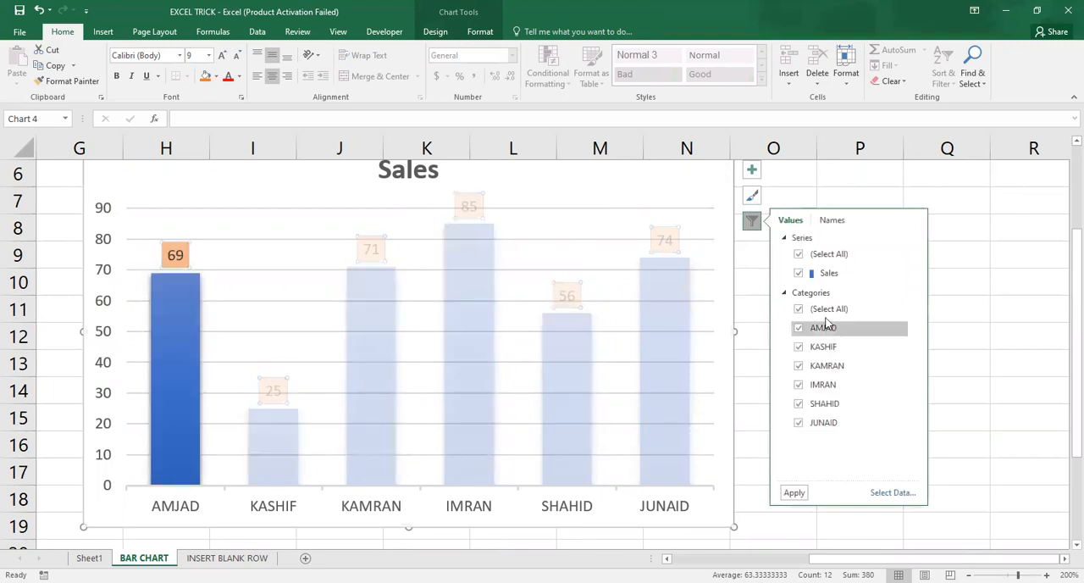
click(752, 171)
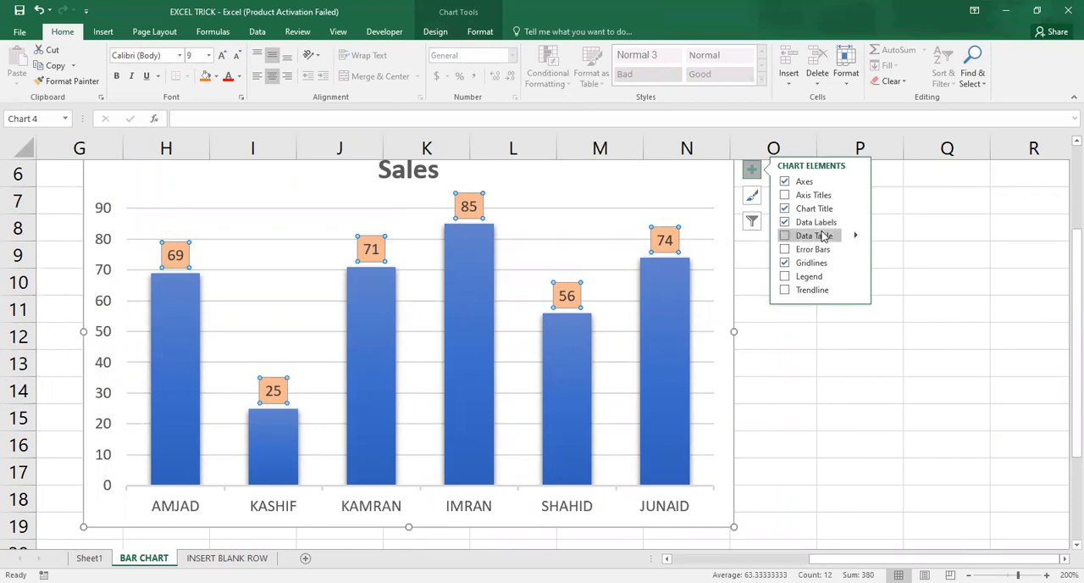
click(857, 222)
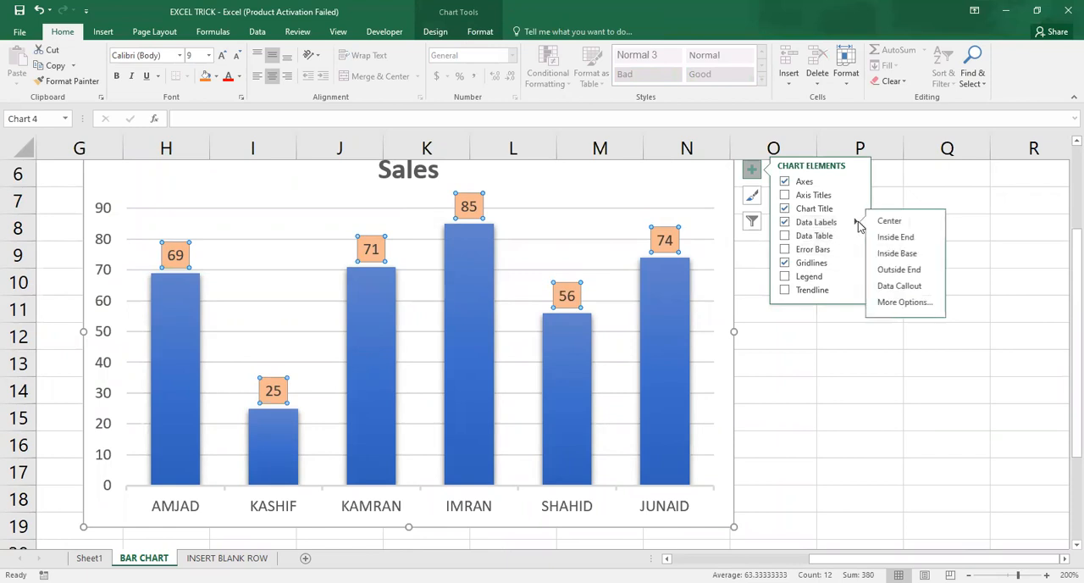
click(908, 303)
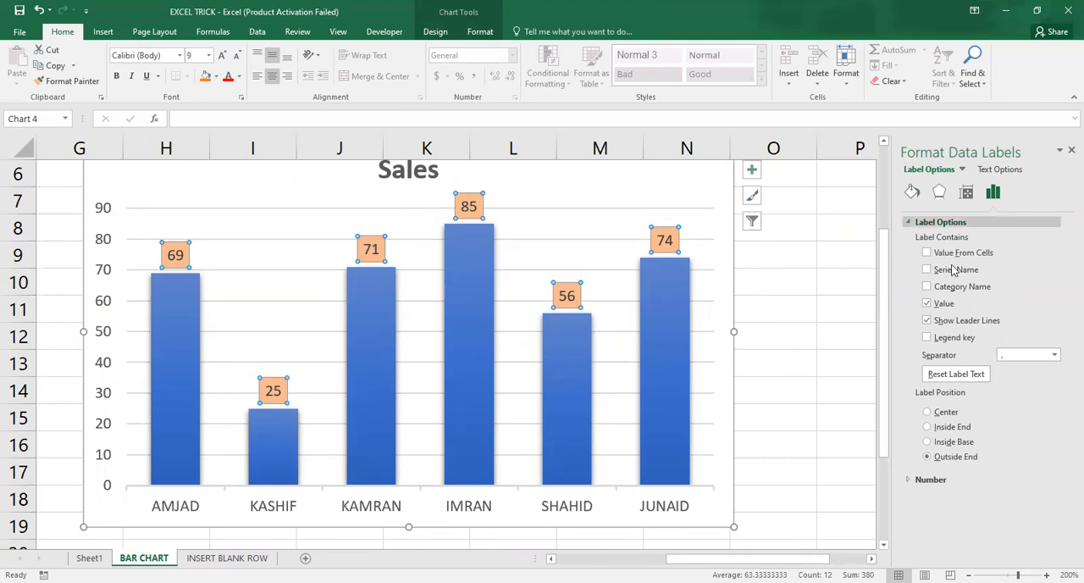
click(914, 195)
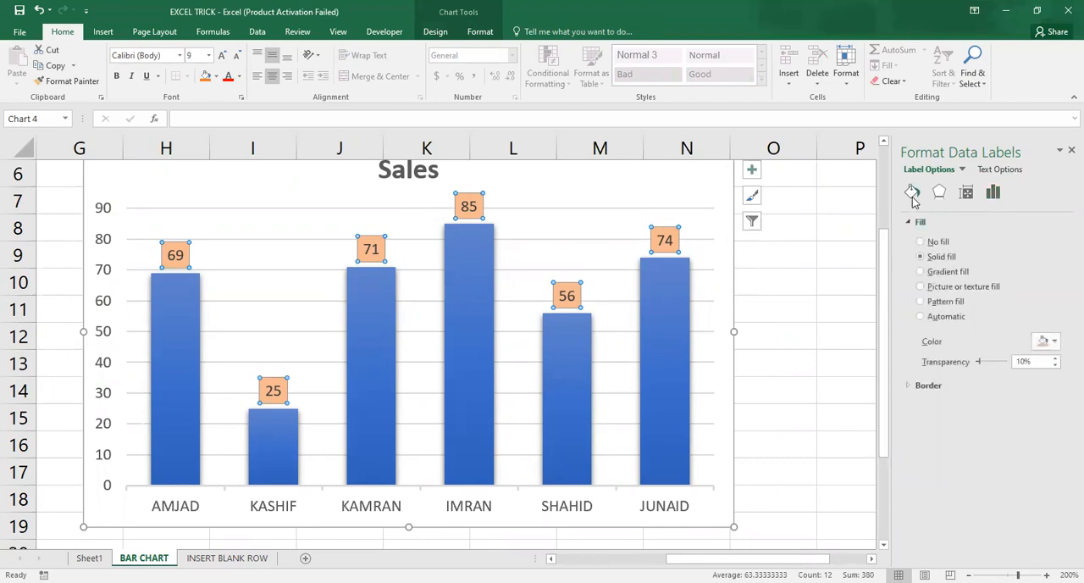
click(1056, 341)
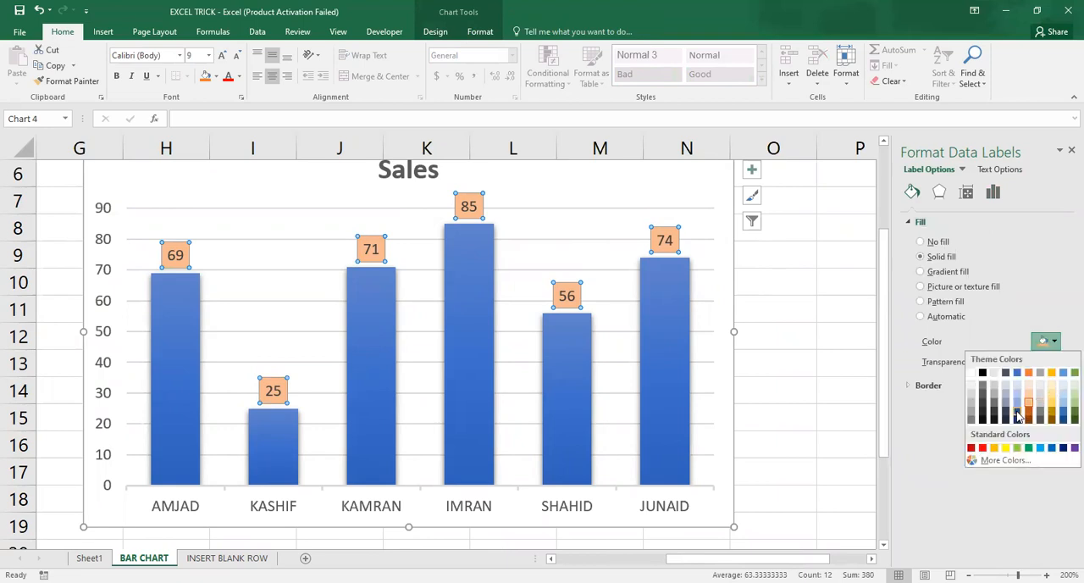
click(1064, 414)
drag(983, 364, 995, 361)
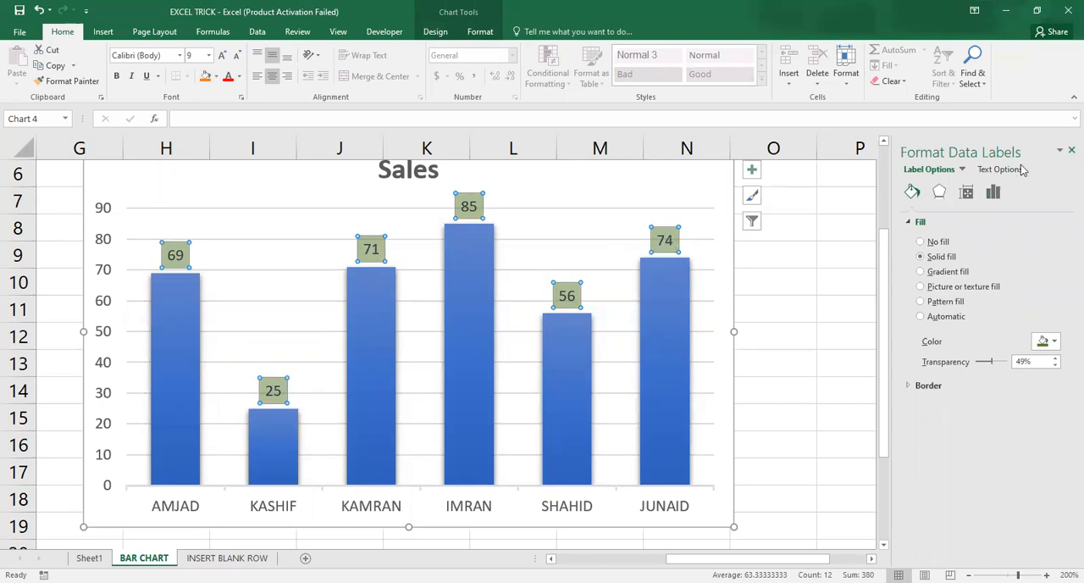
click(1070, 151)
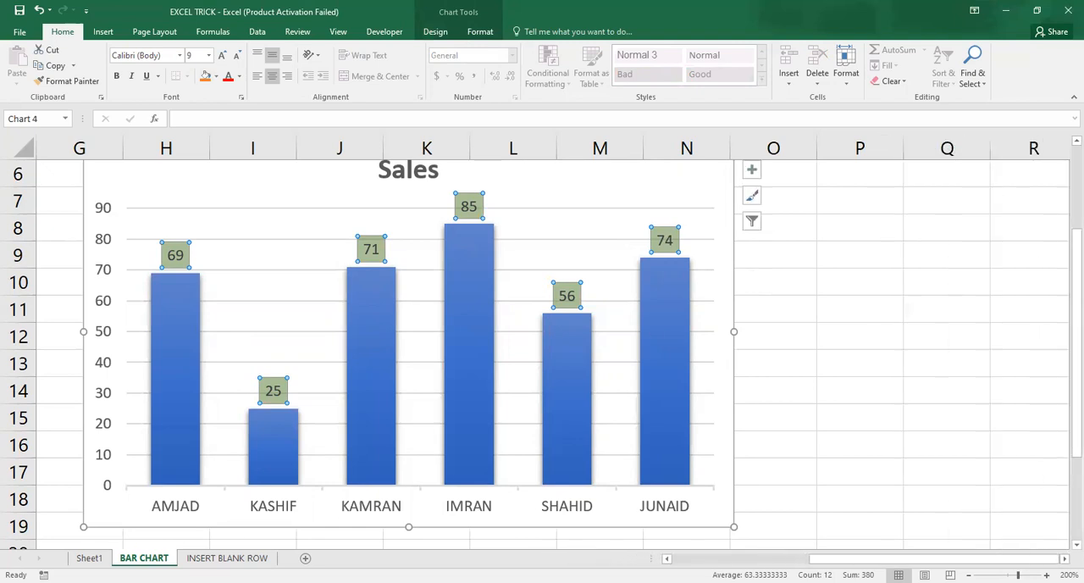
Step: Delete all blank rows from the store table on the INSERT BLANK ROW sheet, using Go To Special with Blanks and the Entire row option
click(227, 558)
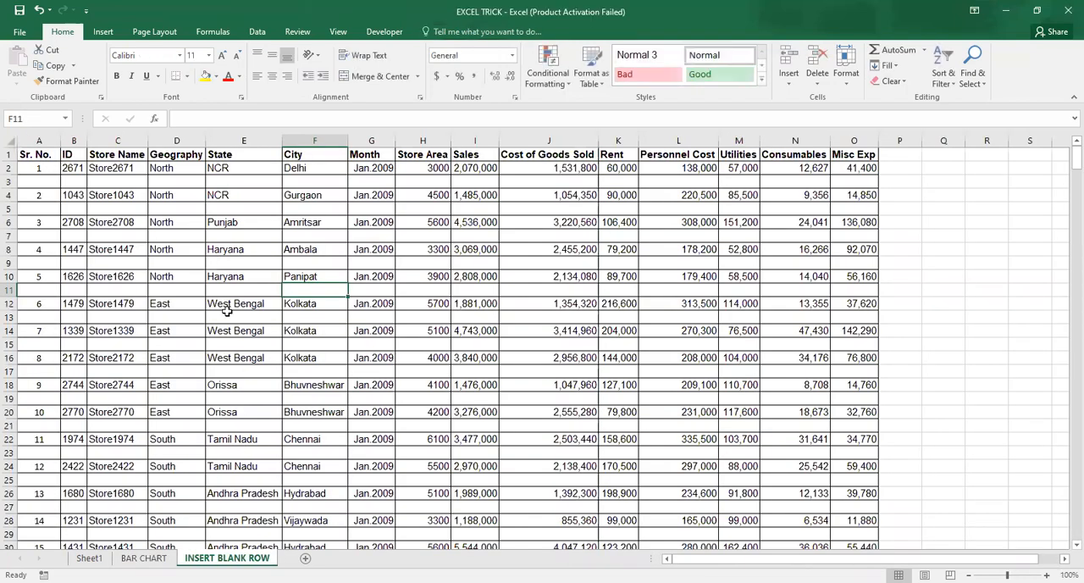
click(32, 156)
click(10, 139)
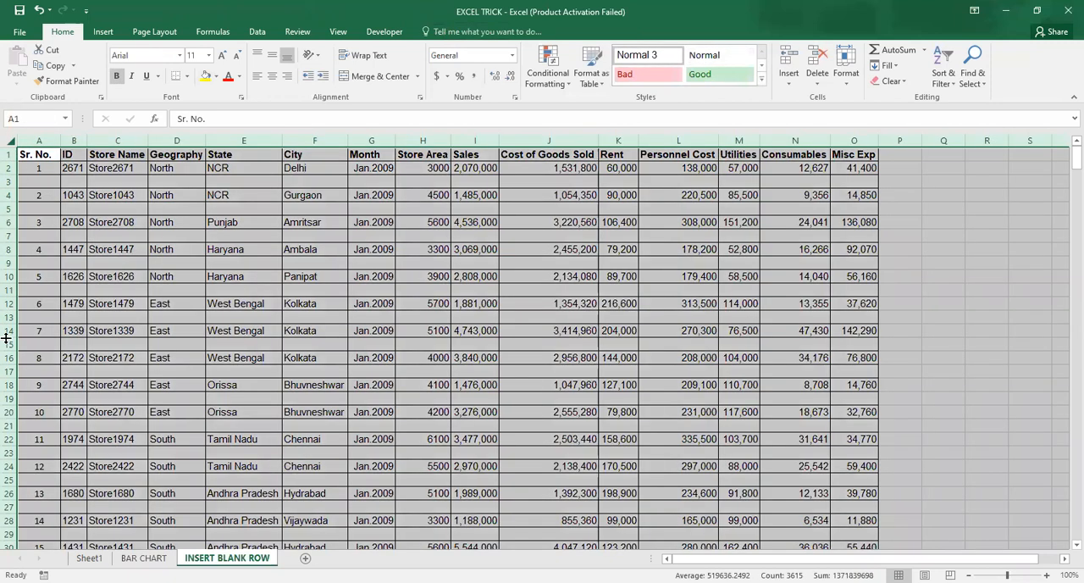
key(F5)
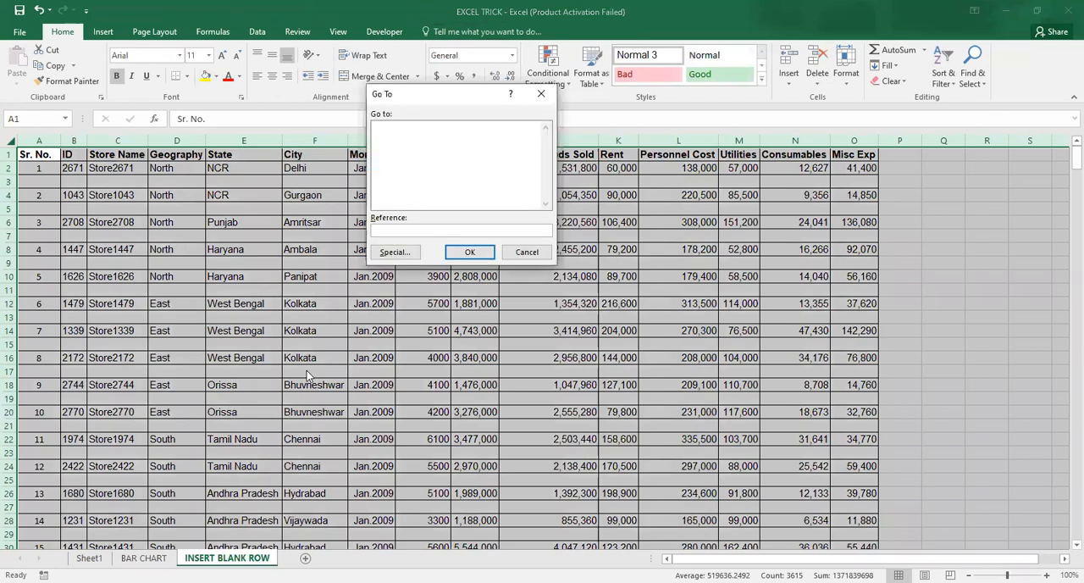
click(527, 252)
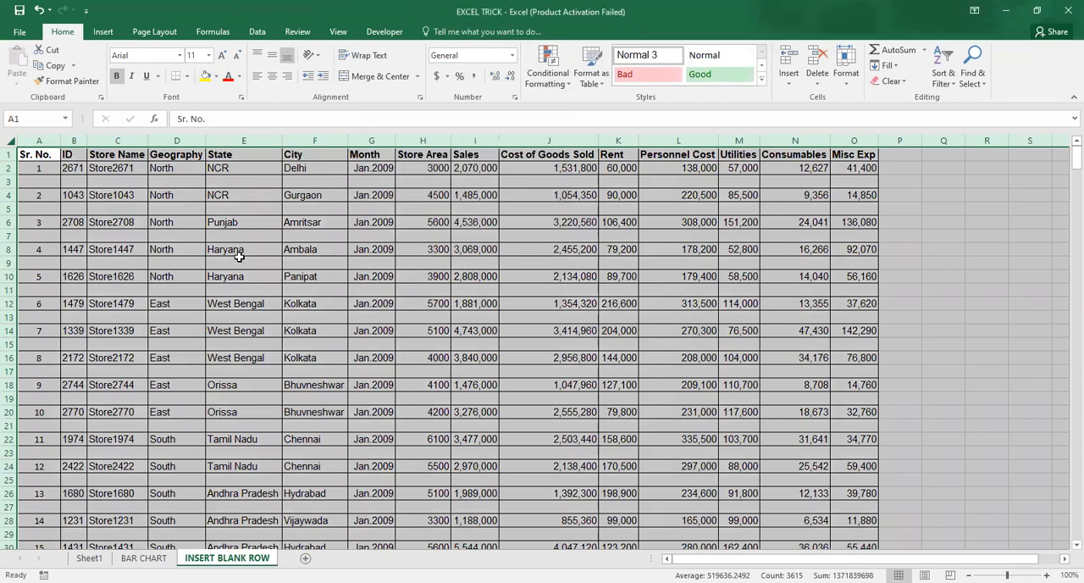
key(F5)
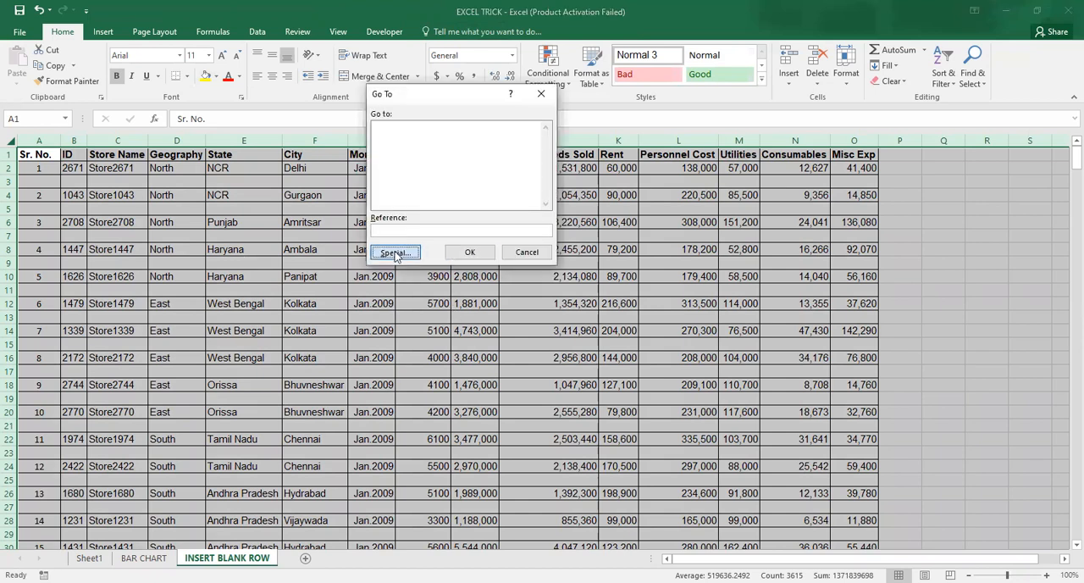
click(395, 251)
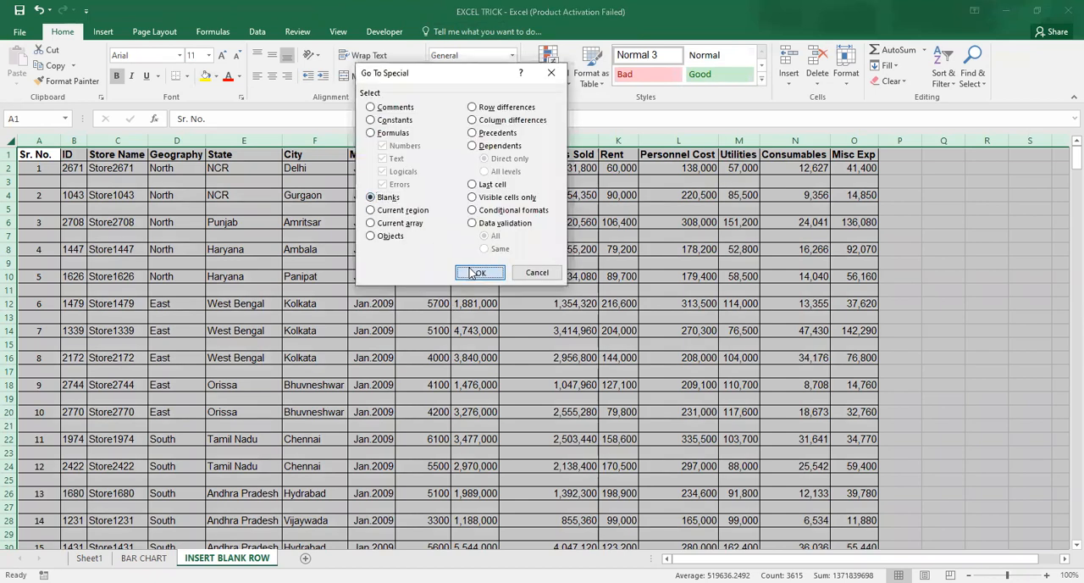
click(468, 267)
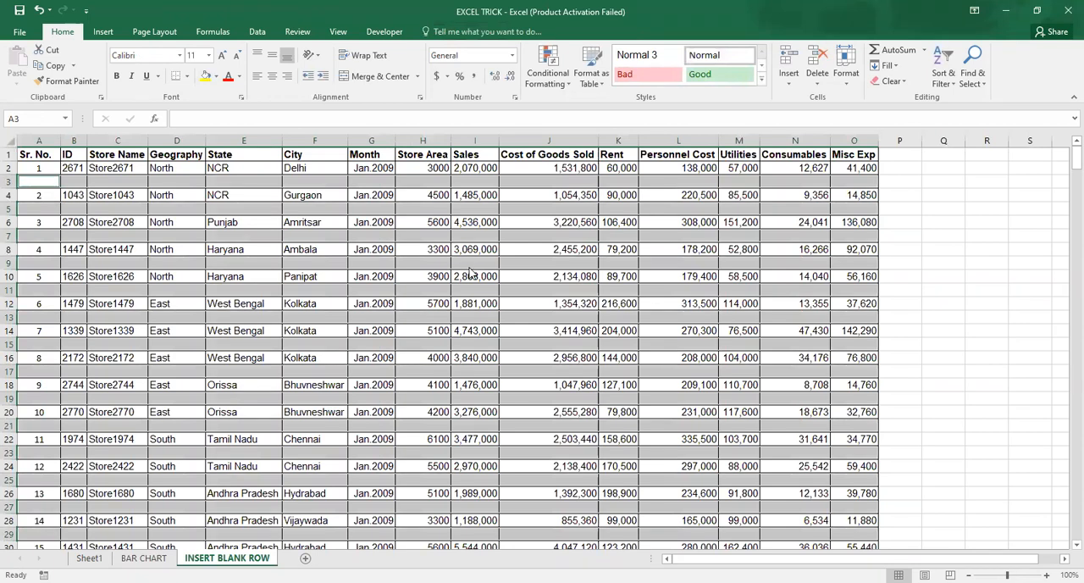
key(ctrl+minus)
click(437, 185)
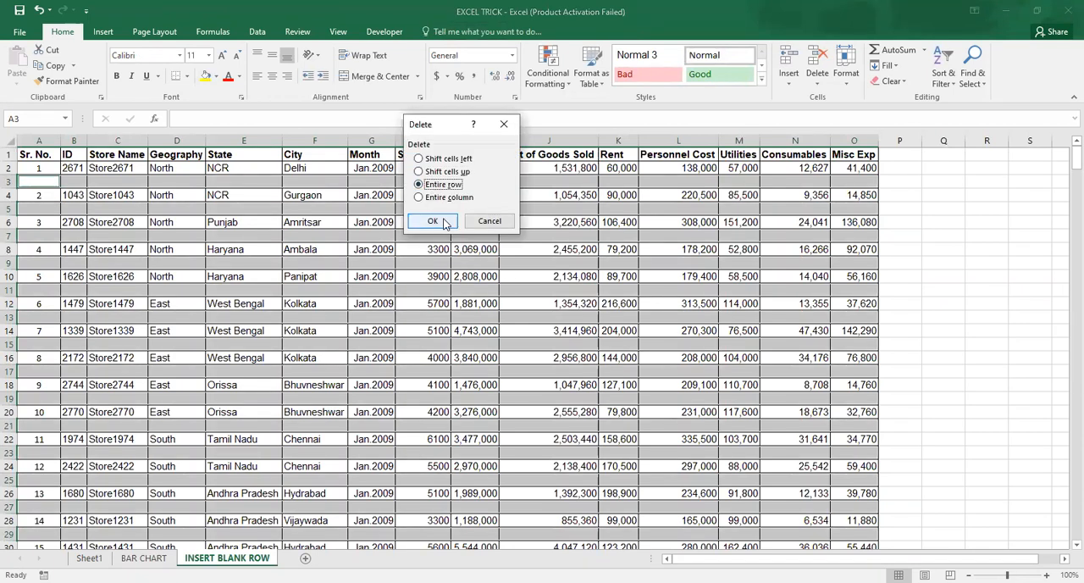
click(444, 222)
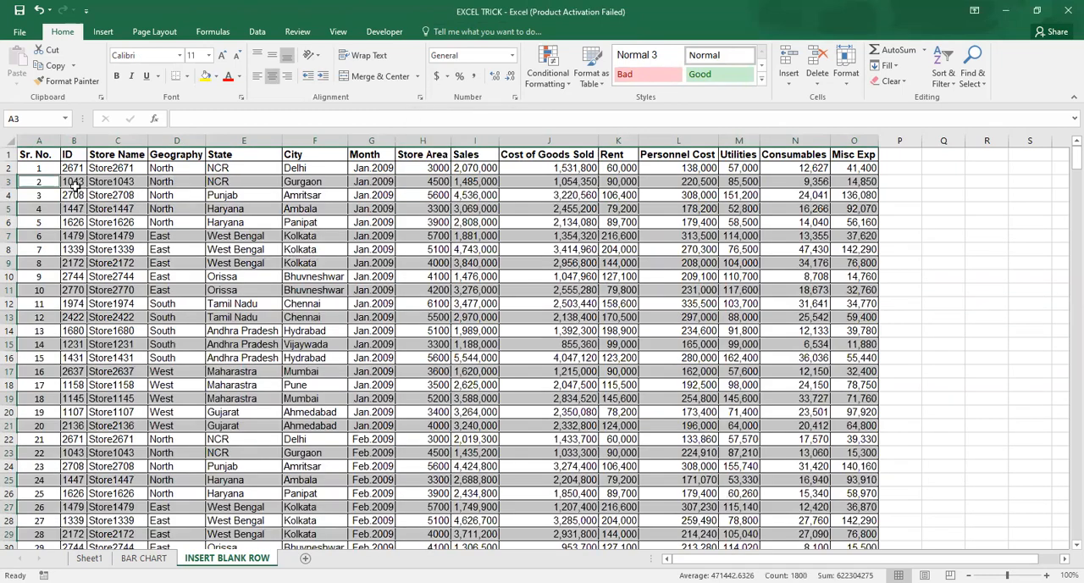
Step: Examine the first rows of the store table on the INSERT BLANK ROW sheet at 200% zoom
drag(42, 167, 754, 481)
scroll(542, 341, up, 1)
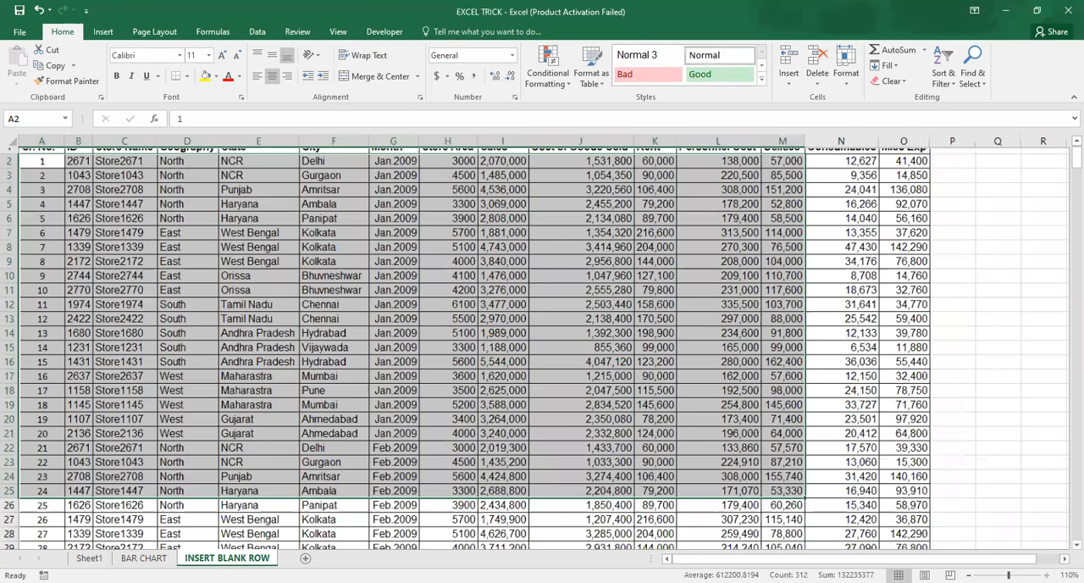
scroll(542, 342, up, 5)
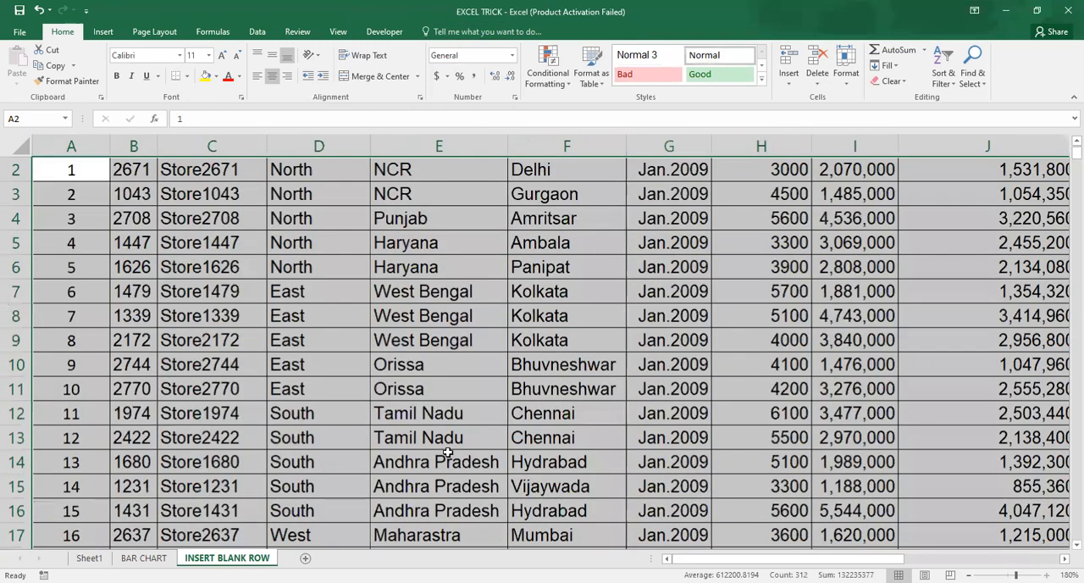
scroll(352, 398, up, 1)
click(347, 357)
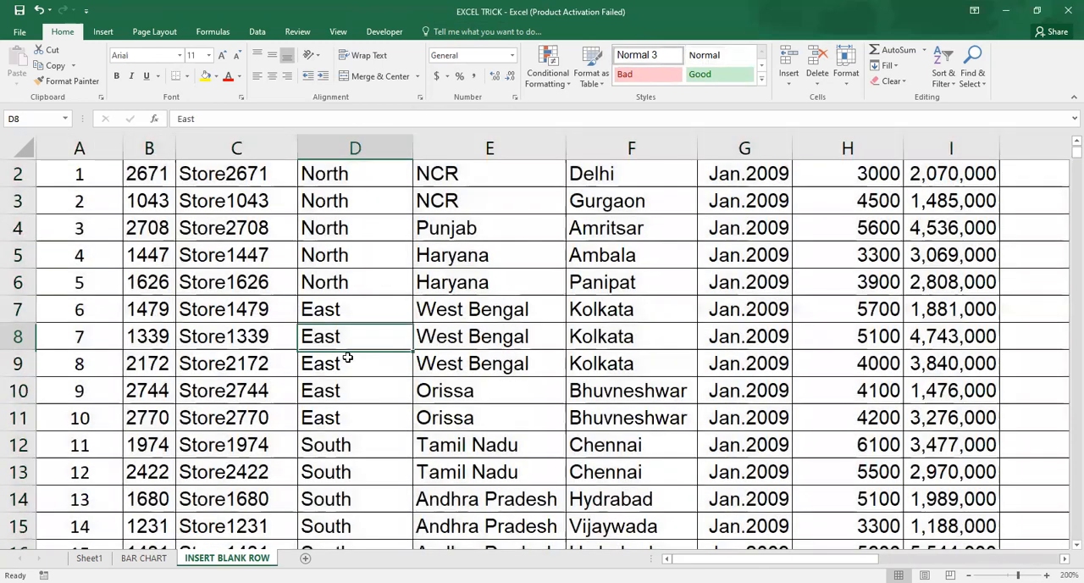
key(ctrl+Up)
key(Home)
key(Down)
key(Down)
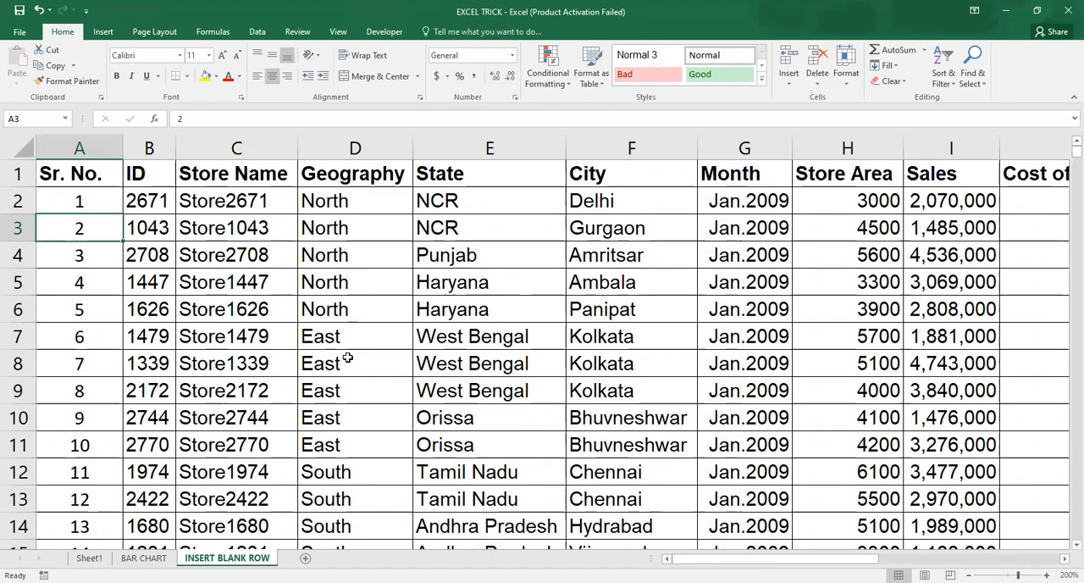
click(130, 263)
click(102, 222)
click(231, 200)
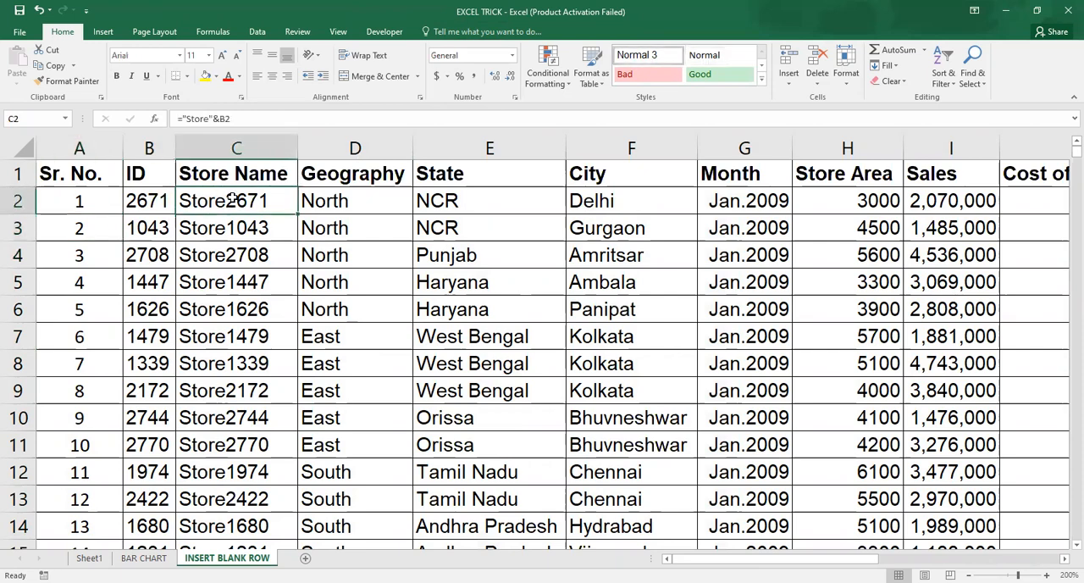
Step: Review the store table's columns across to Misc Exp and the first empty column beyond it
key(Right)
key(Right)
key(Right)
key(Right)
key(Right)
key(Right)
key(Right)
key(Right)
key(Right)
key(Right)
key(Right)
key(Right)
key(Right)
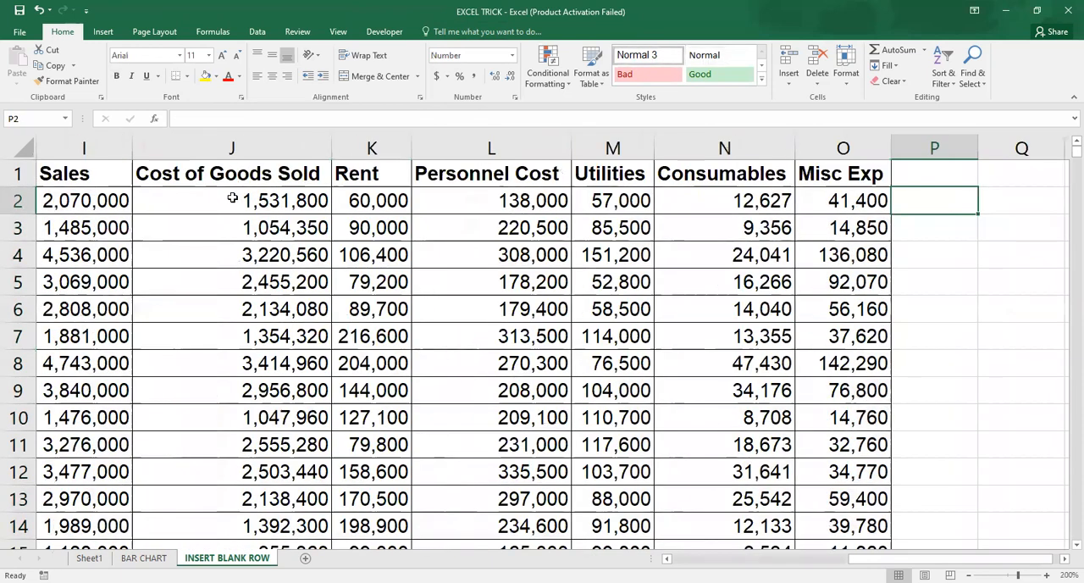
key(Left)
key(Left)
key(Left)
key(Left)
key(Left)
key(Left)
key(Left)
key(Left)
key(Left)
key(Left)
key(Left)
key(Left)
key(Left)
key(Up)
key(Right)
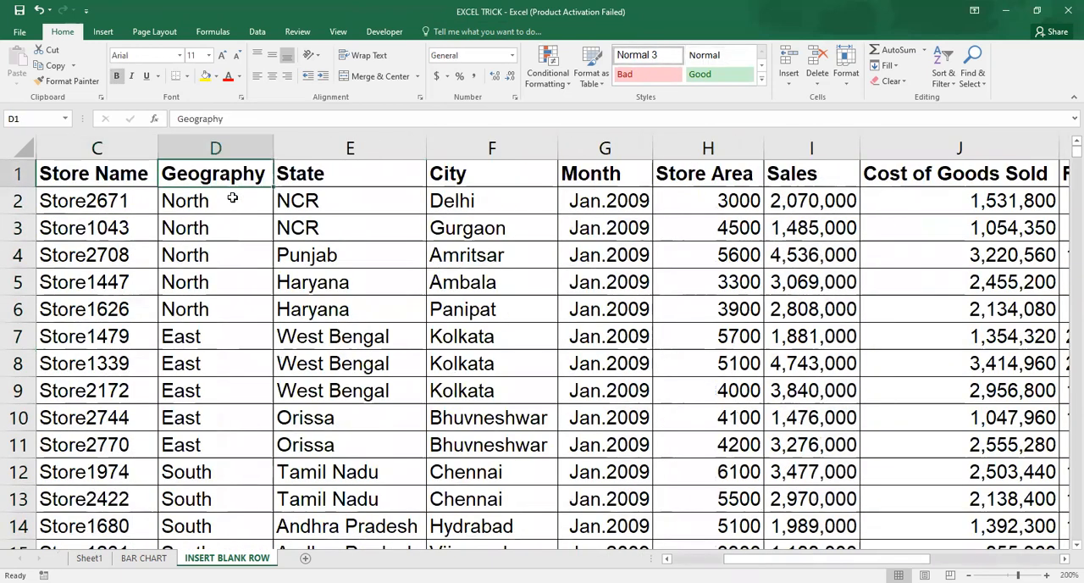
key(Right)
key(Right)
key(Right)
key(Right)
key(Right)
key(Right)
key(Right)
key(Right)
key(Right)
key(Right)
key(Right)
key(Right)
key(Left)
key(Left)
key(Left)
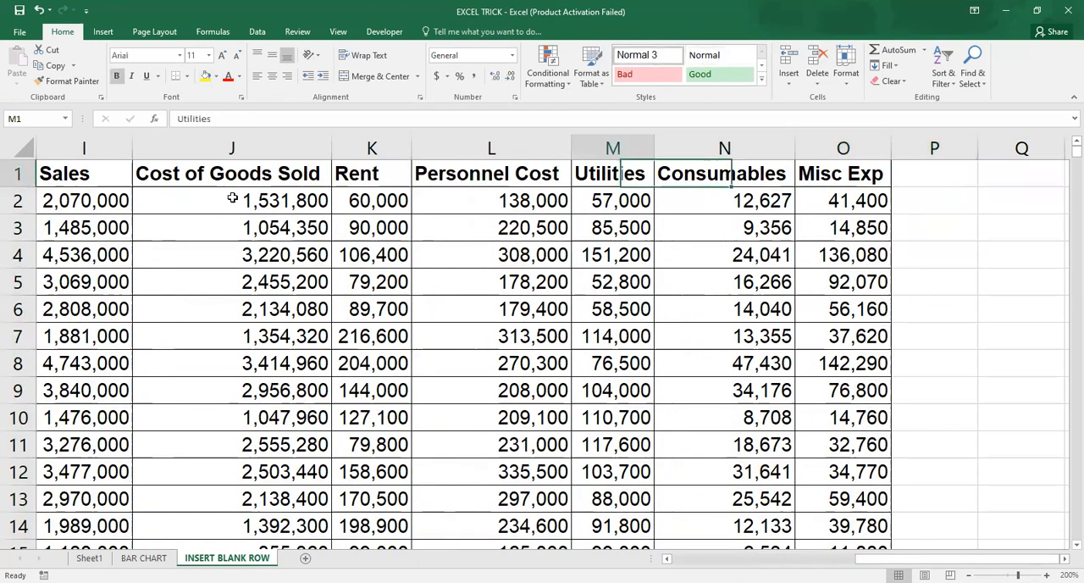
key(Left)
key(Left)
key(Left)
key(Left)
key(Left)
key(Left)
key(Left)
key(Left)
key(Left)
key(Left)
key(Left)
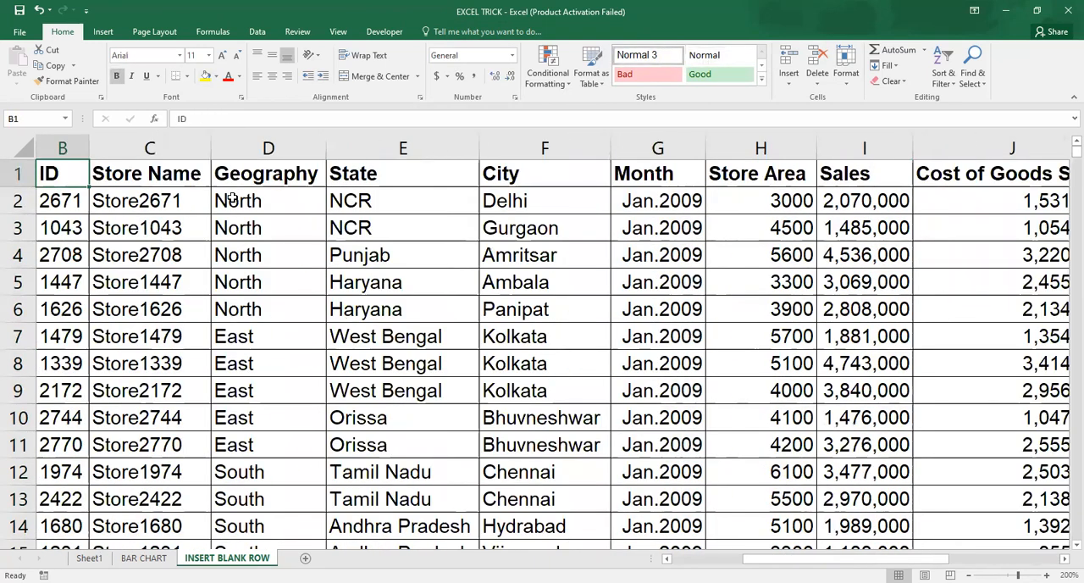
Step: Copy all the serial numbers from A2 downward into the empty column P, starting at P2
key(Left)
key(Down)
key(ctrl+shift+Down)
key(ctrl+c)
key(Right)
key(Right)
key(Right)
key(Right)
key(Right)
key(Right)
key(Right)
key(Right)
key(Right)
key(Right)
key(Right)
key(Right)
key(Right)
key(Right)
key(Right)
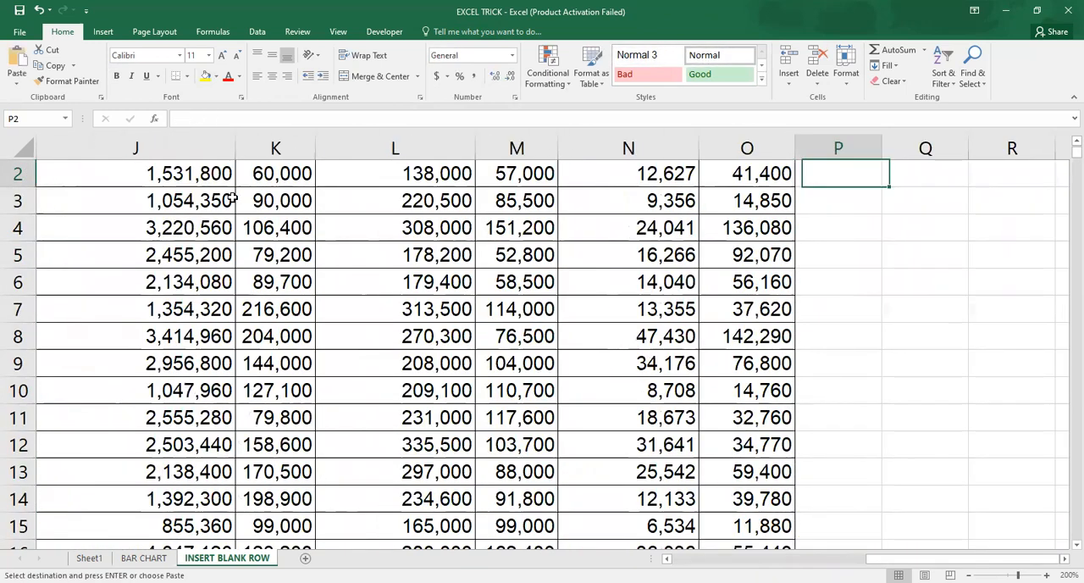
scroll(231, 198, up, 1)
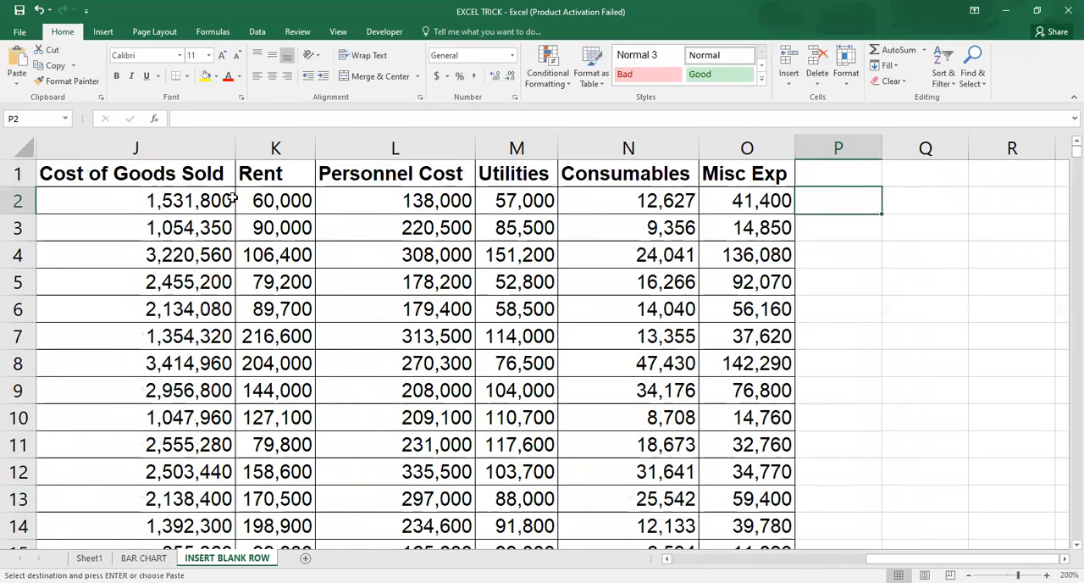
key(Return)
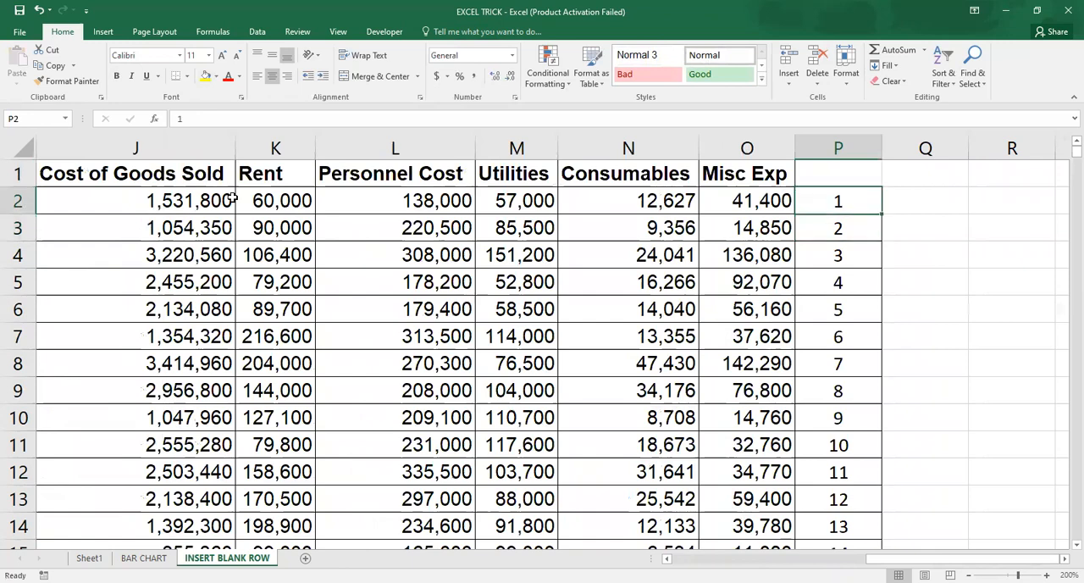
Step: Duplicate the serial numbers in P2:P241 directly below themselves, starting at P242
key(ctrl+shift+Down)
key(ctrl+c)
key(Down)
key(ctrl+Down)
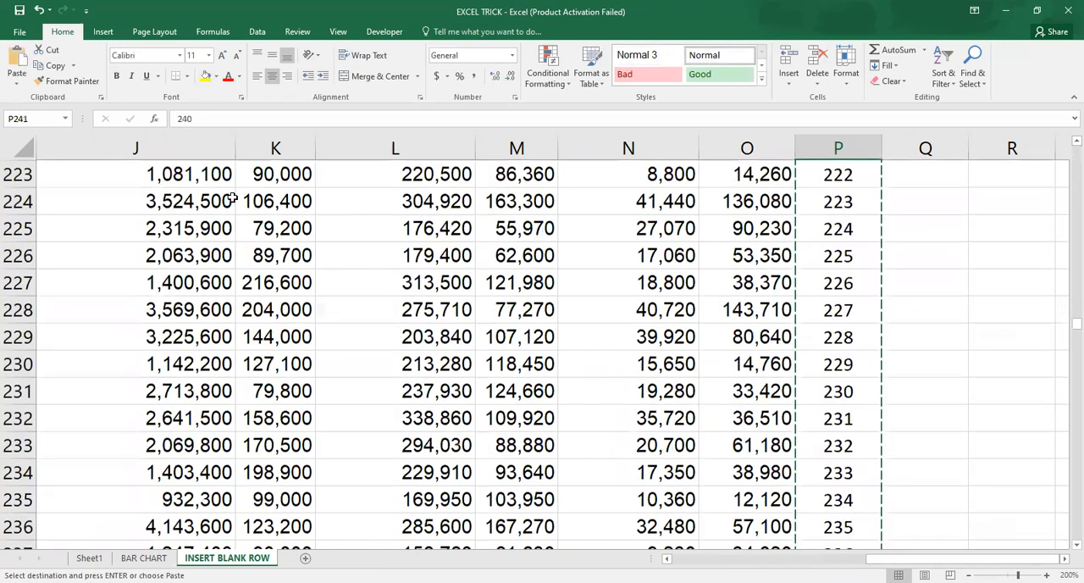
key(Down)
key(Return)
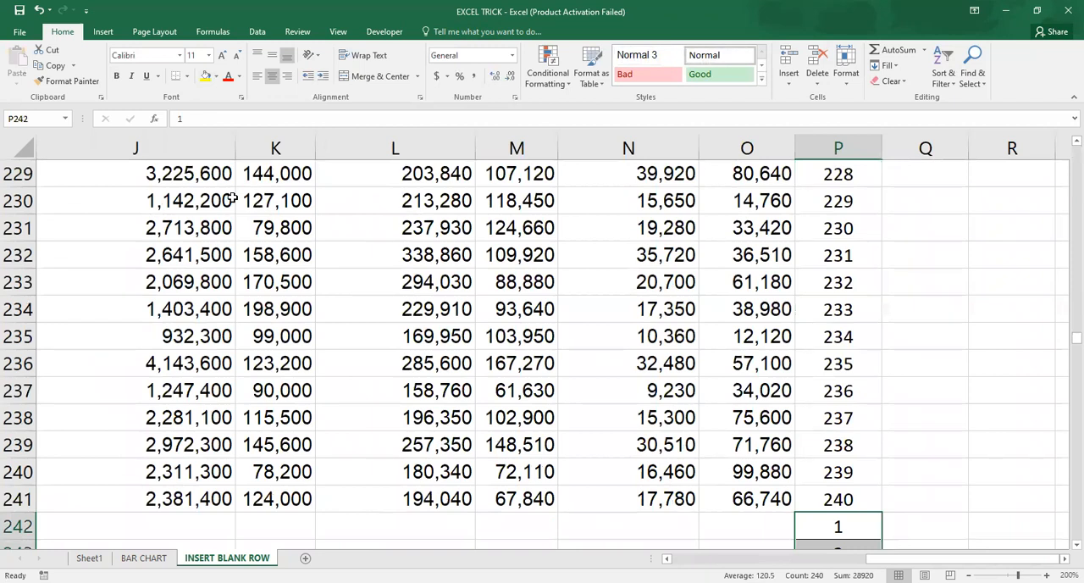
Step: Enter the header helpcolumn in P1 above the copied serial numbers
key(Down)
key(Up)
key(Up)
key(ctrl+Up)
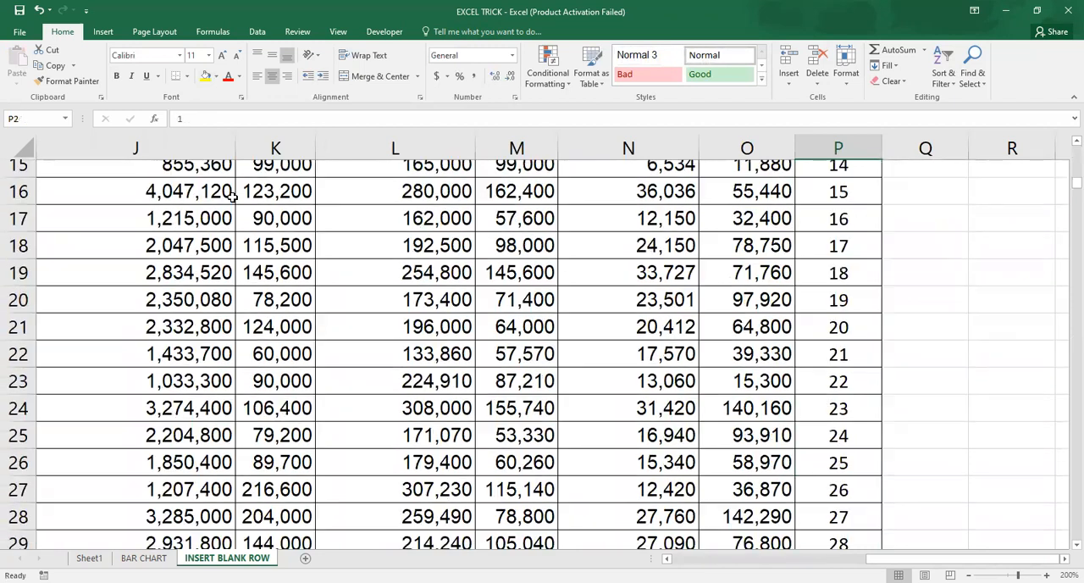
key(Up)
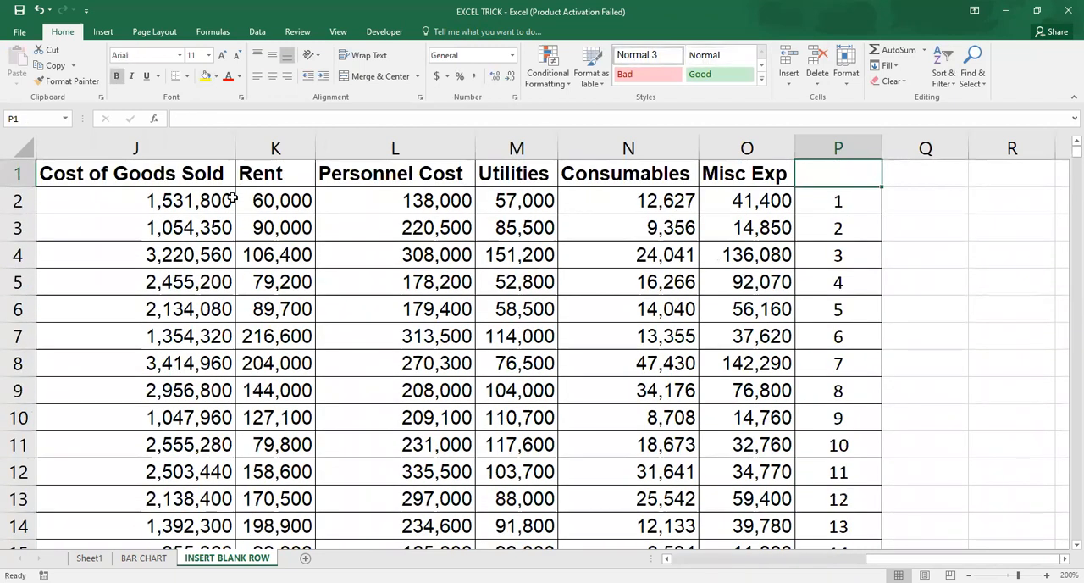
text(helo\)
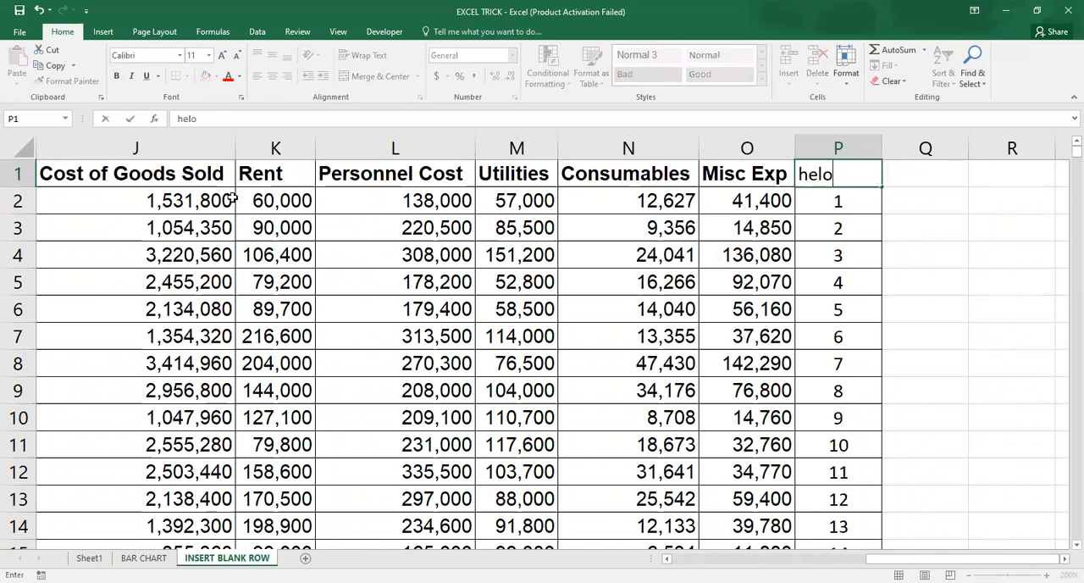
key(BackSpace)
key(BackSpace)
text(pcolumn)
key(Return)
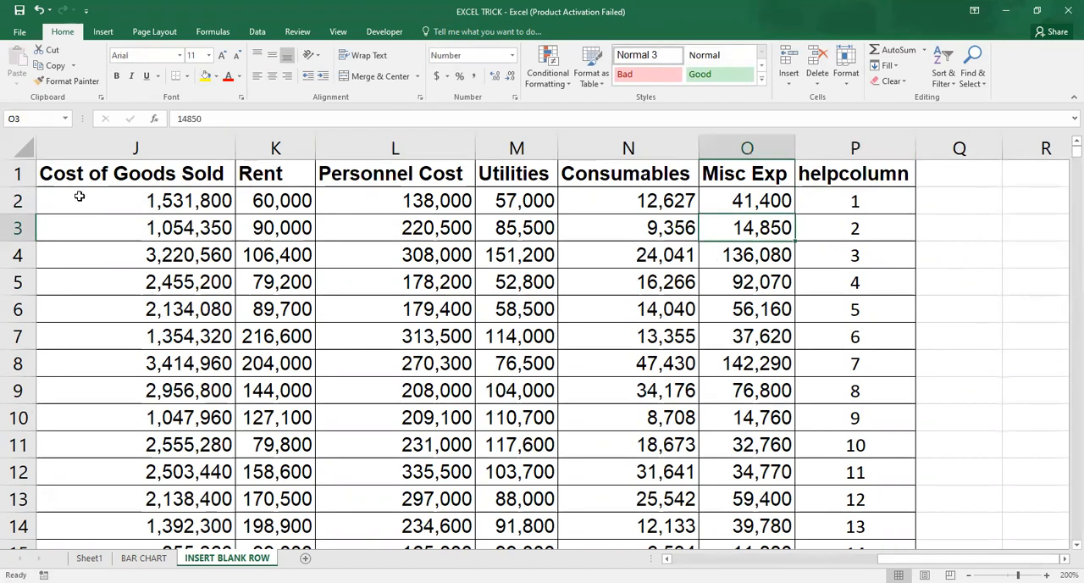
Step: Turn on filters for the store table and sort helpcolumn from smallest to largest
click(172, 202)
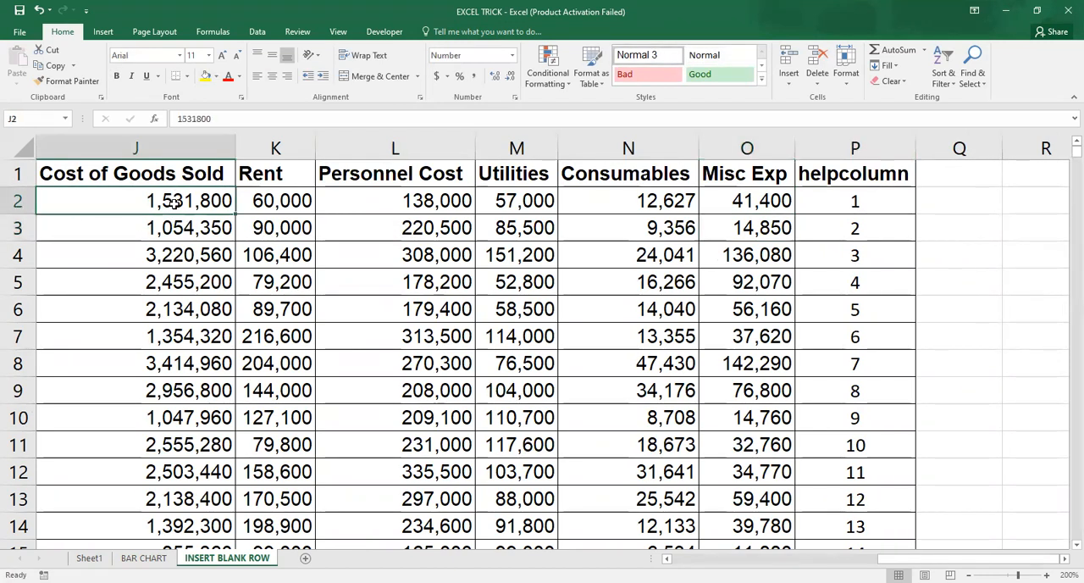
scroll(172, 202, left, 5)
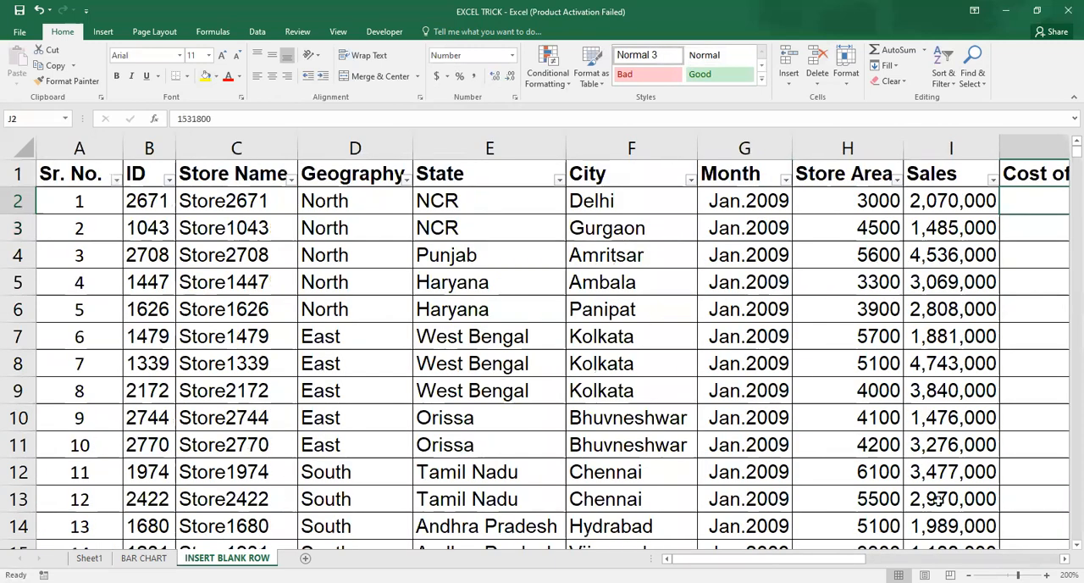
scroll(552, 347, right, 3)
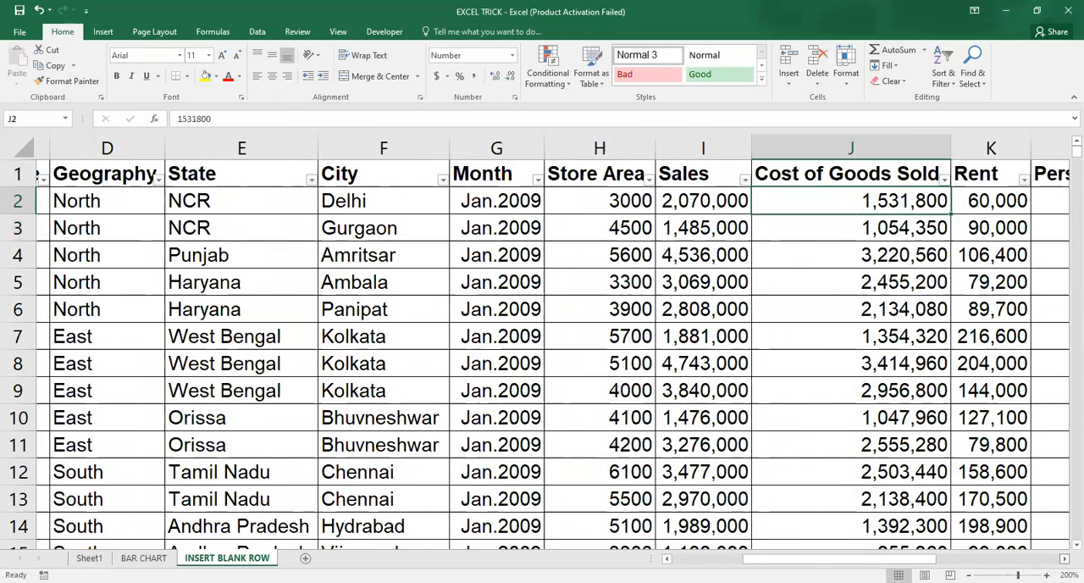
scroll(990, 510, right, 8)
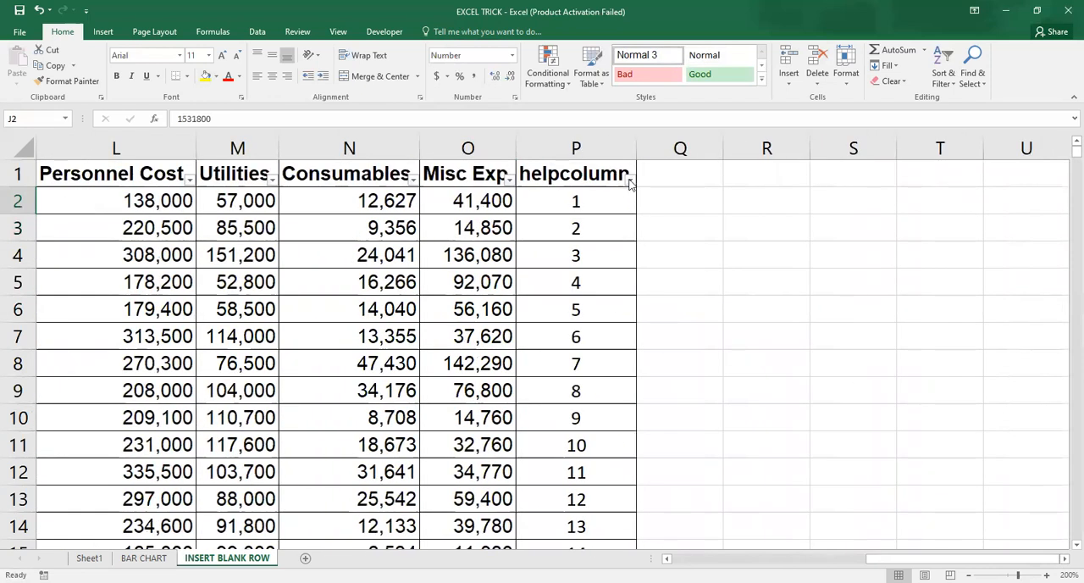
click(630, 180)
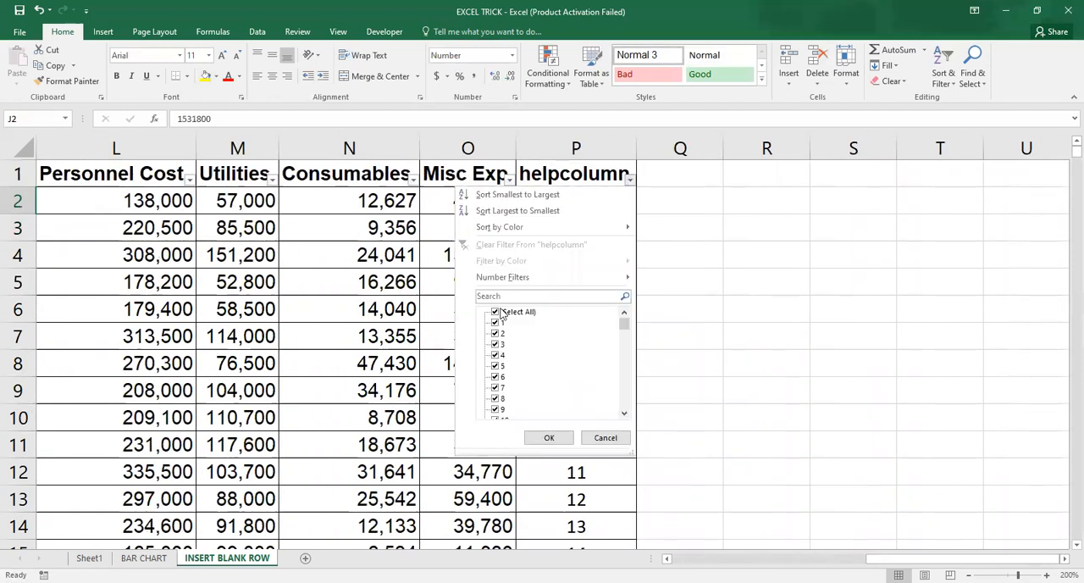
click(551, 197)
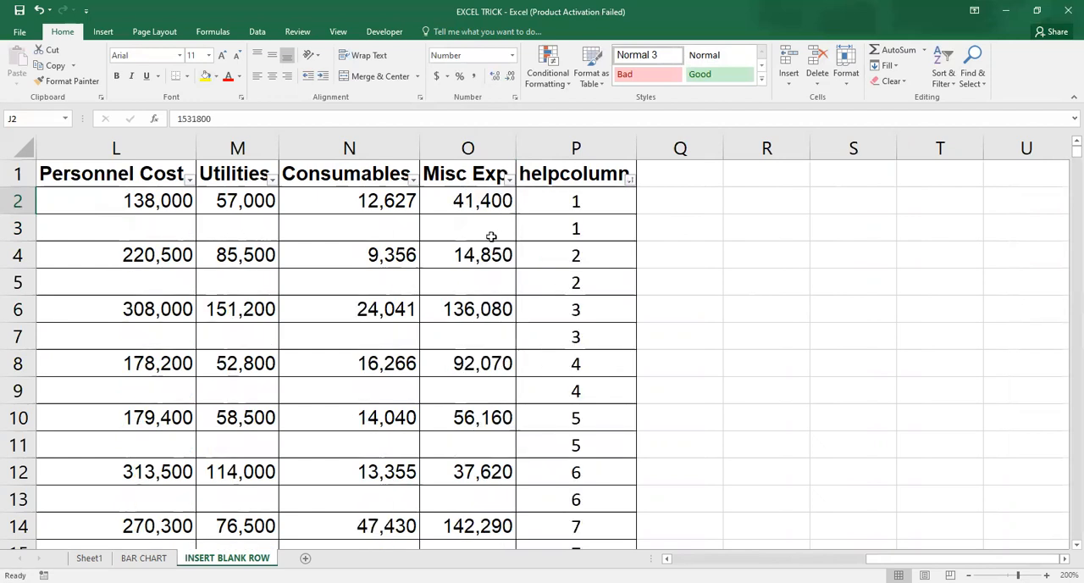
Step: Examine the row layout of the sorted store table from the Sr. No. column across to Consumables
click(491, 236)
key(Left)
key(Left)
key(Left)
key(Left)
key(Left)
key(Left)
key(Left)
key(Left)
key(Left)
key(Left)
key(Left)
key(Left)
key(Left)
key(Left)
key(Down)
key(Down)
key(Up)
key(Up)
key(Up)
key(Up)
key(Down)
key(Down)
key(Down)
key(Up)
key(Right)
key(Right)
key(Right)
key(Right)
key(Right)
key(Right)
key(Right)
key(Right)
key(Right)
key(Right)
key(Right)
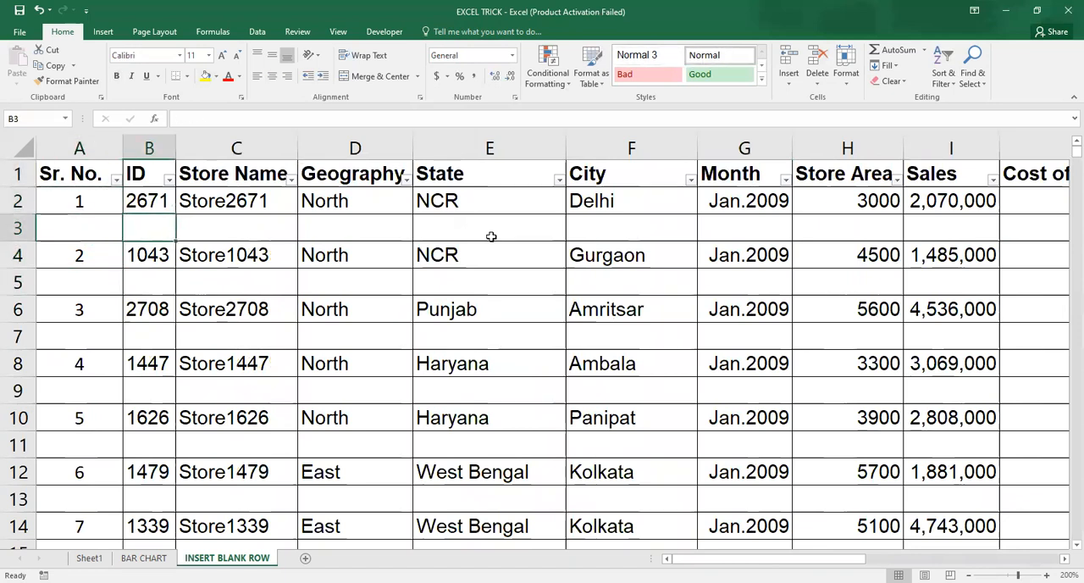
key(Right)
key(Right)
key(Right)
key(Right)
key(Right)
key(Right)
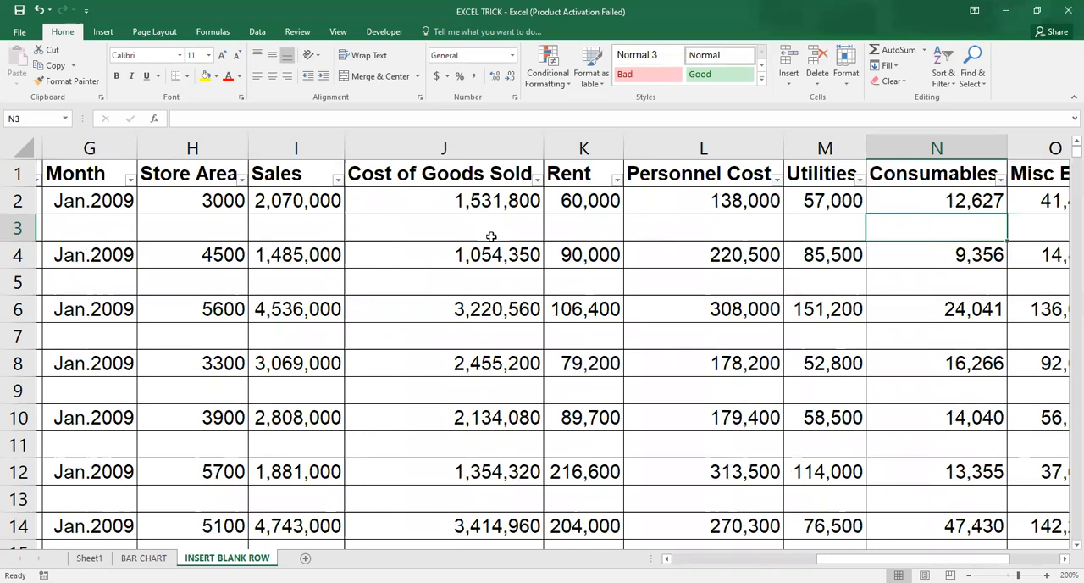
Step: Delete the helpcolumn column and remove the filters from the store table
click(654, 148)
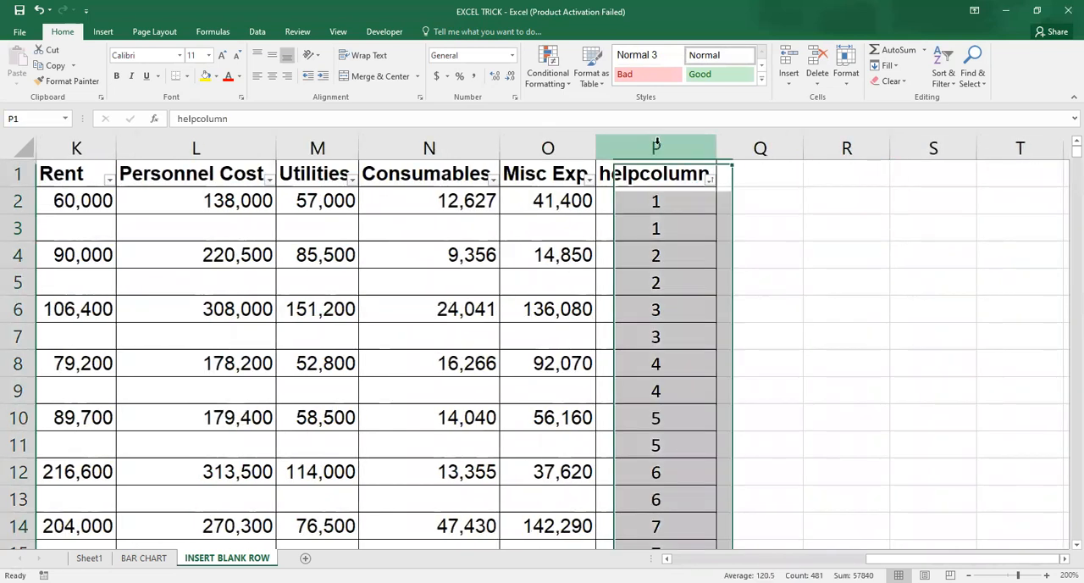
click(561, 277)
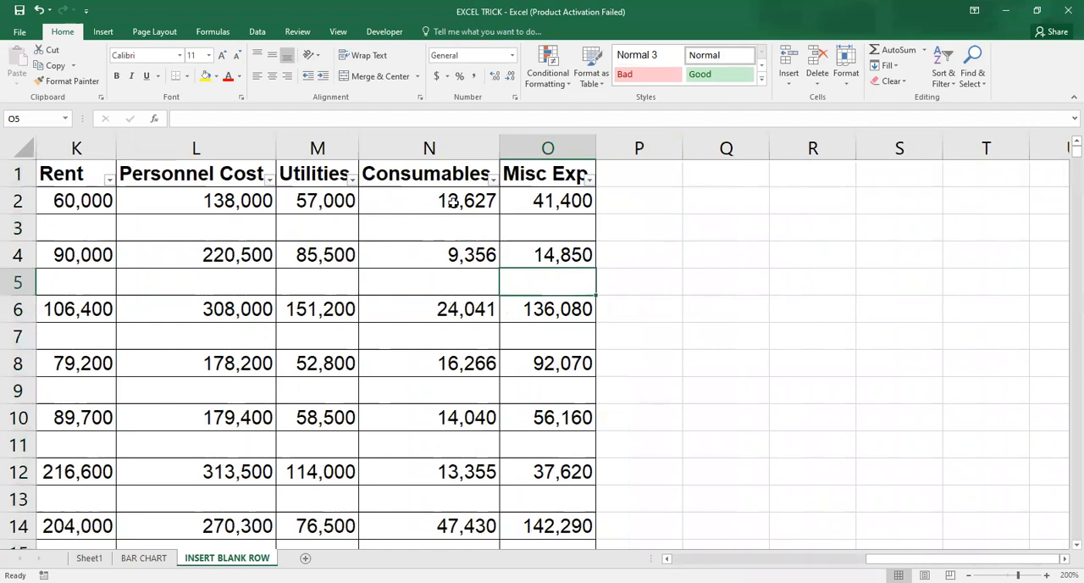
key(ctrl+shift+l)
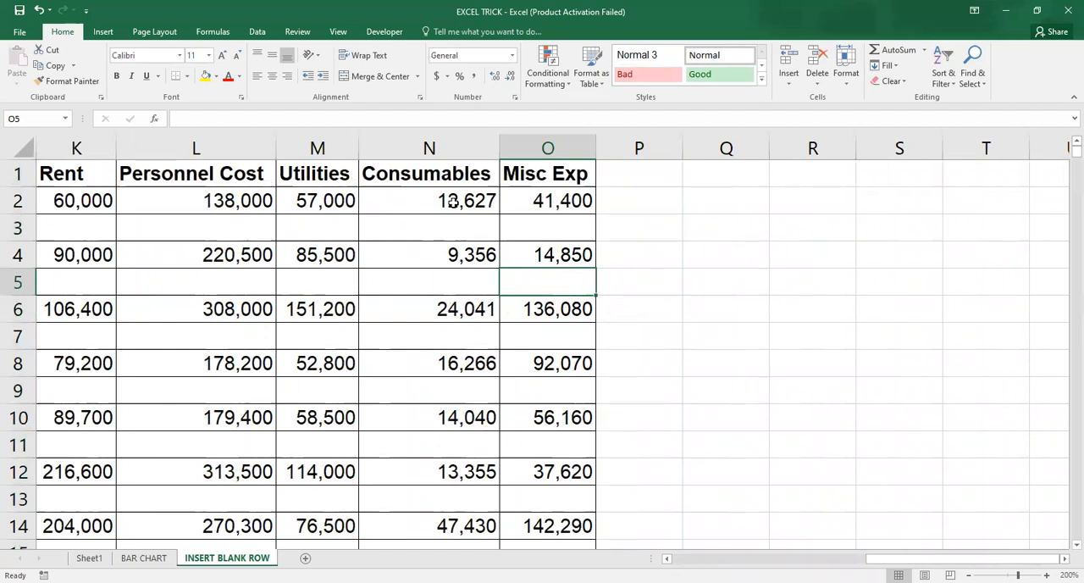
Step: Check the row spacing at the start of the store table in the Sr. No. column
key(Left)
key(Left)
key(Left)
key(Left)
key(Left)
key(Left)
key(Left)
key(Left)
key(Left)
key(Left)
key(Left)
key(Left)
key(Left)
key(Left)
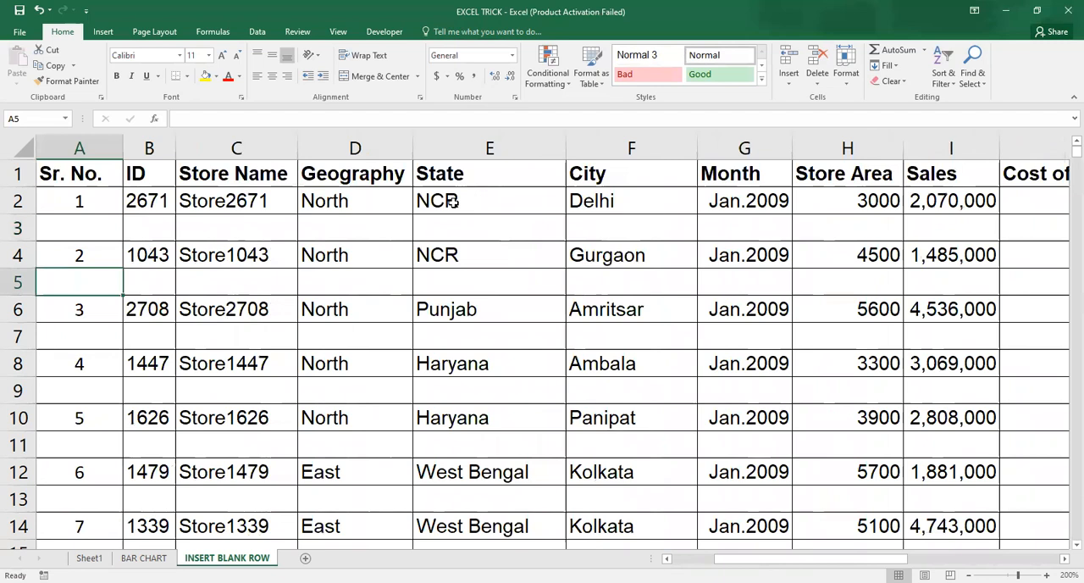
key(Up)
key(Up)
key(Up)
key(Up)
key(Down)
key(Down)
key(Down)
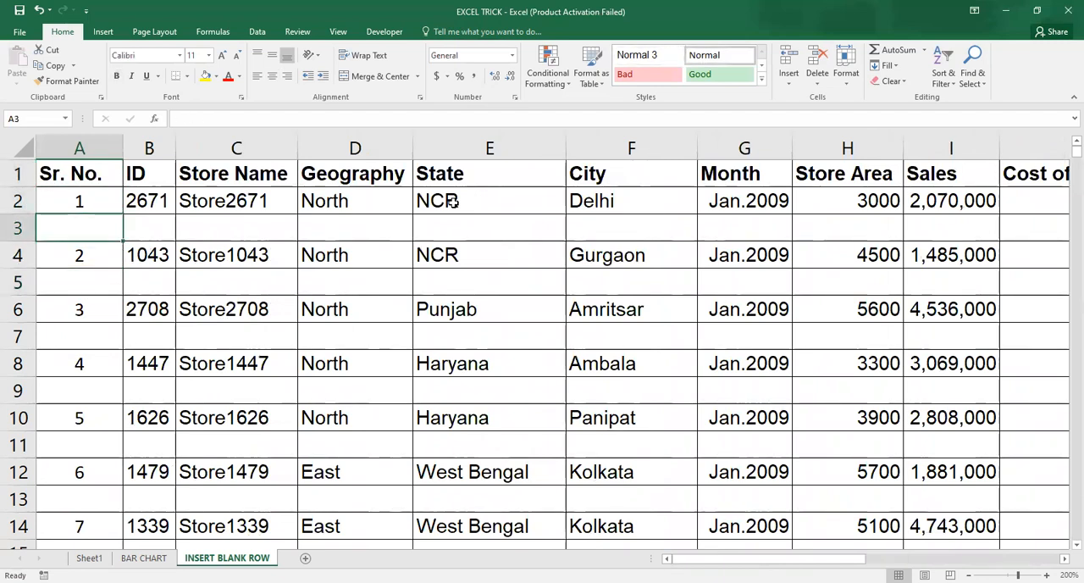